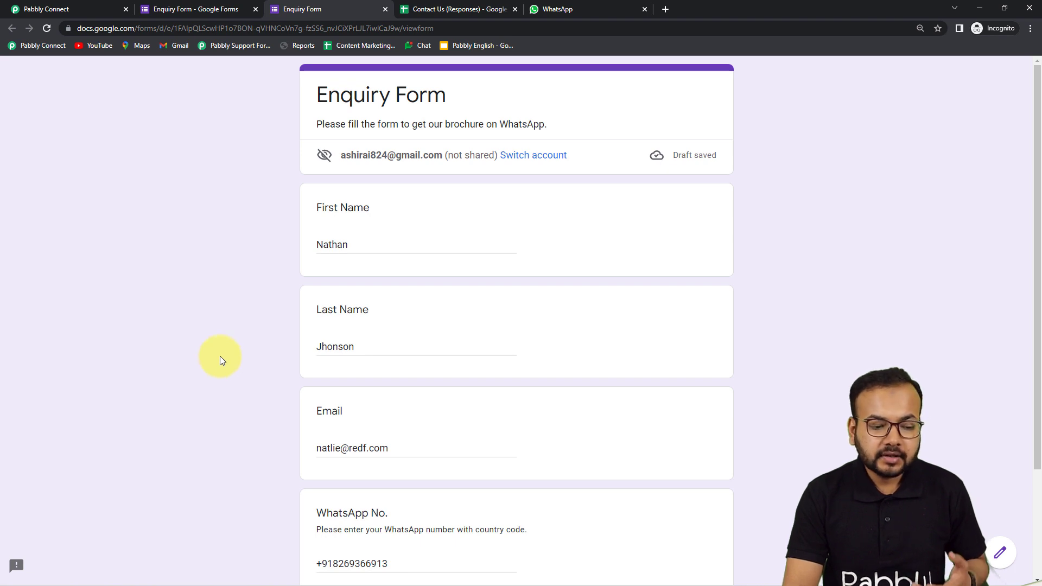
Review the filled-in Enquiry Form and submit the response.
scroll(220, 356, "down", 2)
scroll(220, 356, "up", 1)
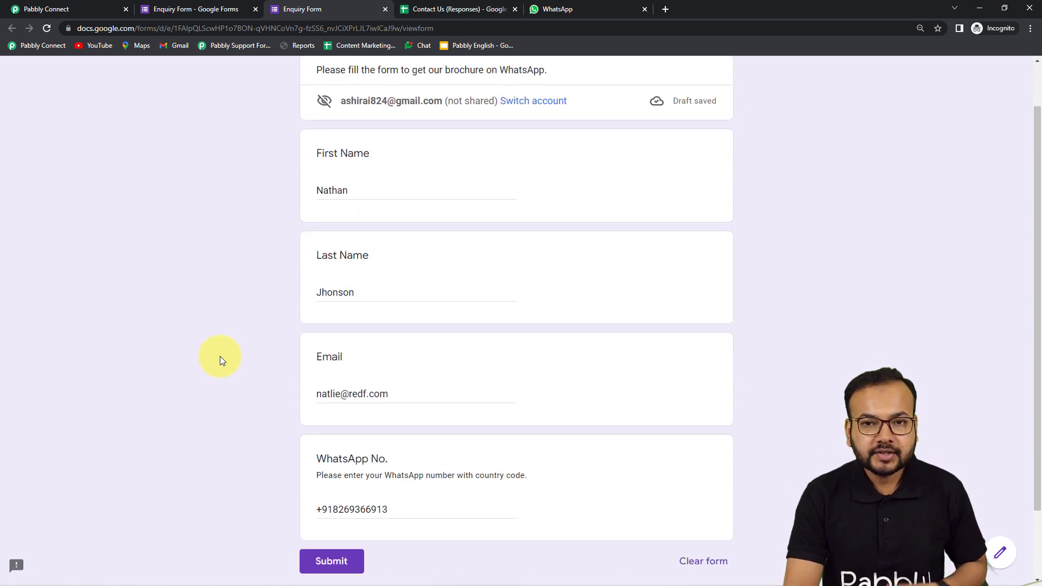
scroll(220, 356, "up", 1)
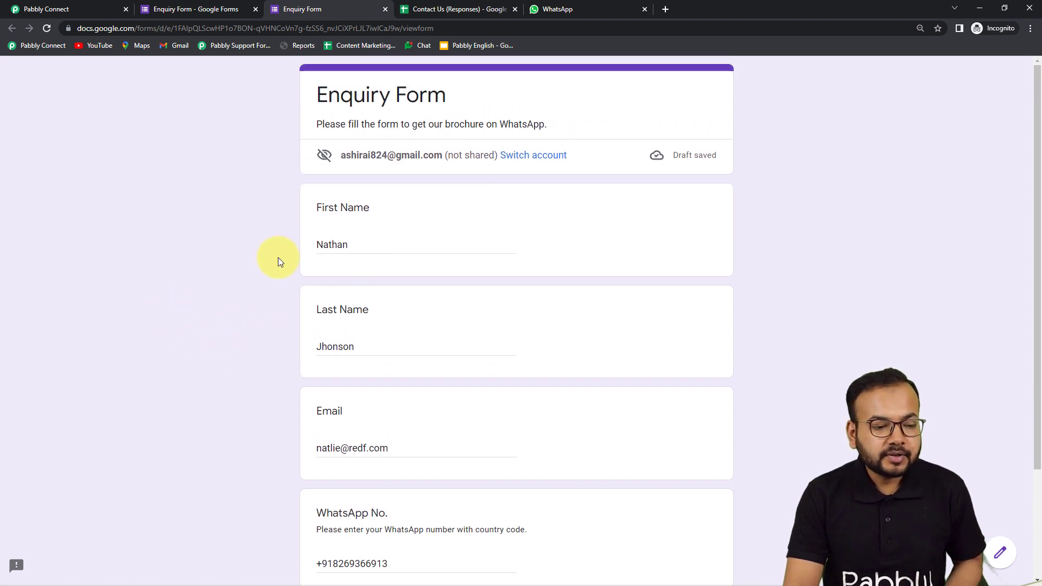
scroll(206, 390, "down", 2)
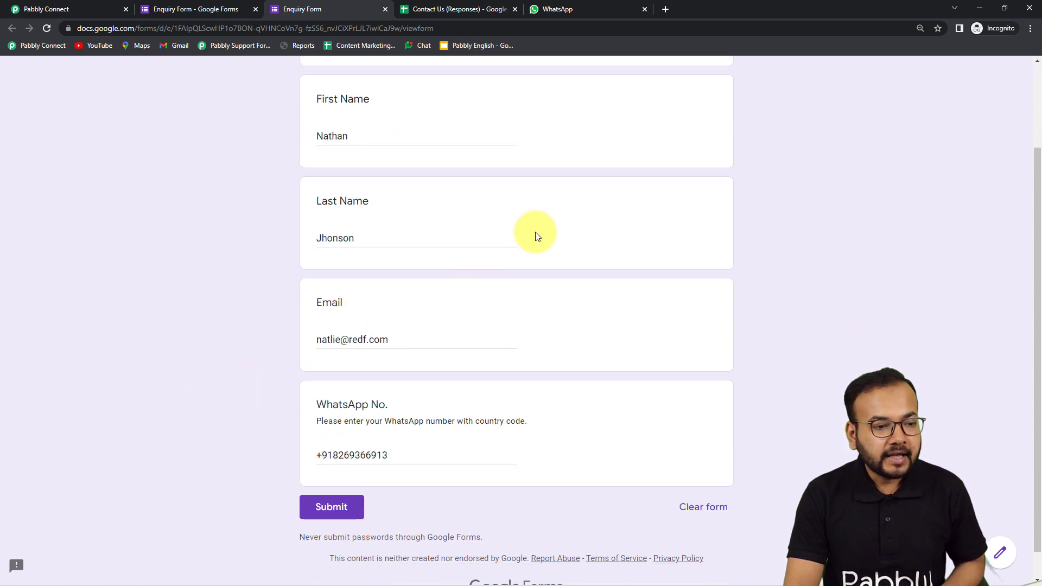
left_click(558, 10)
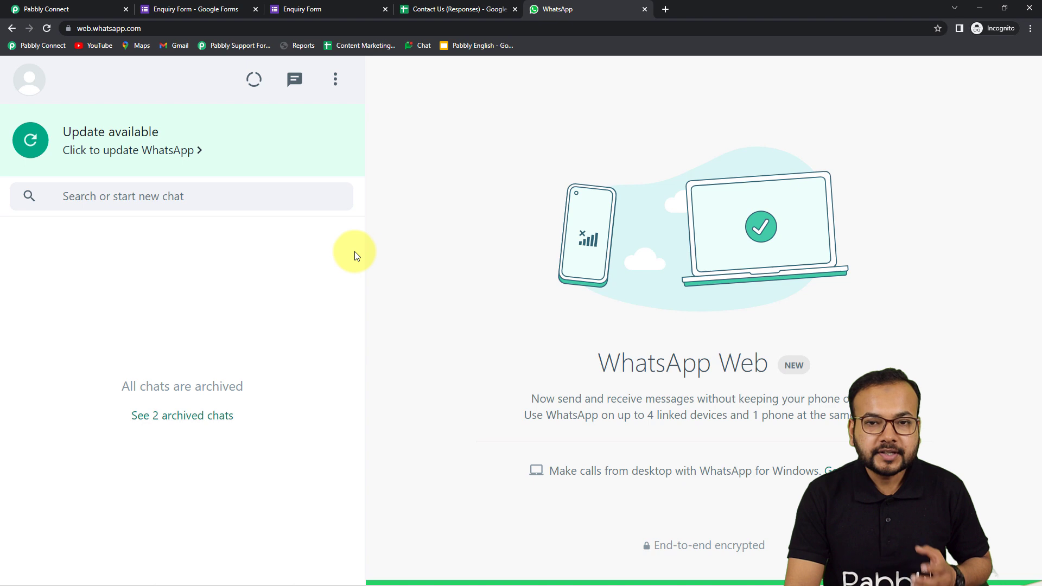
left_click(321, 12)
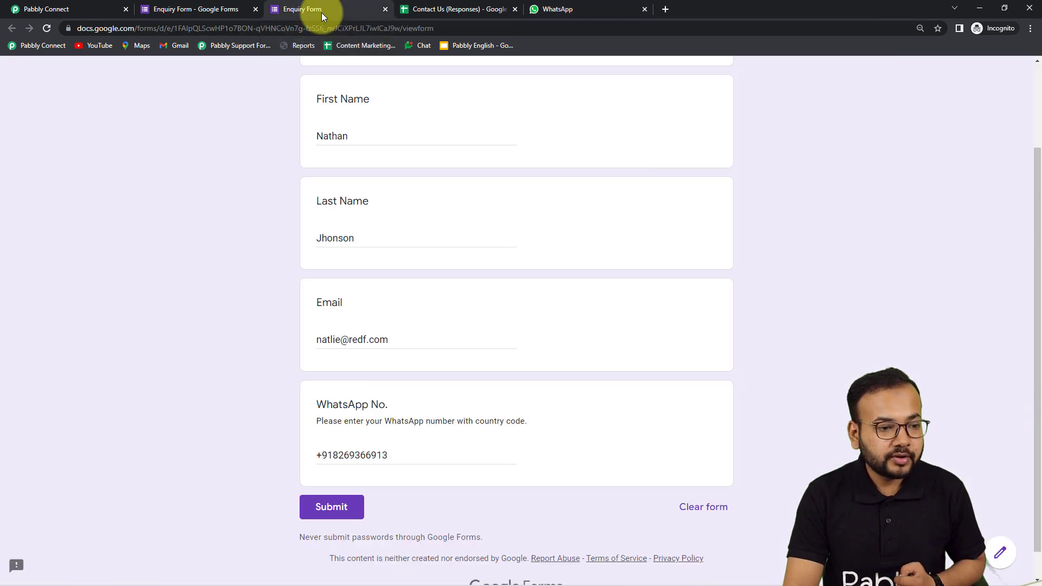
left_click(328, 514)
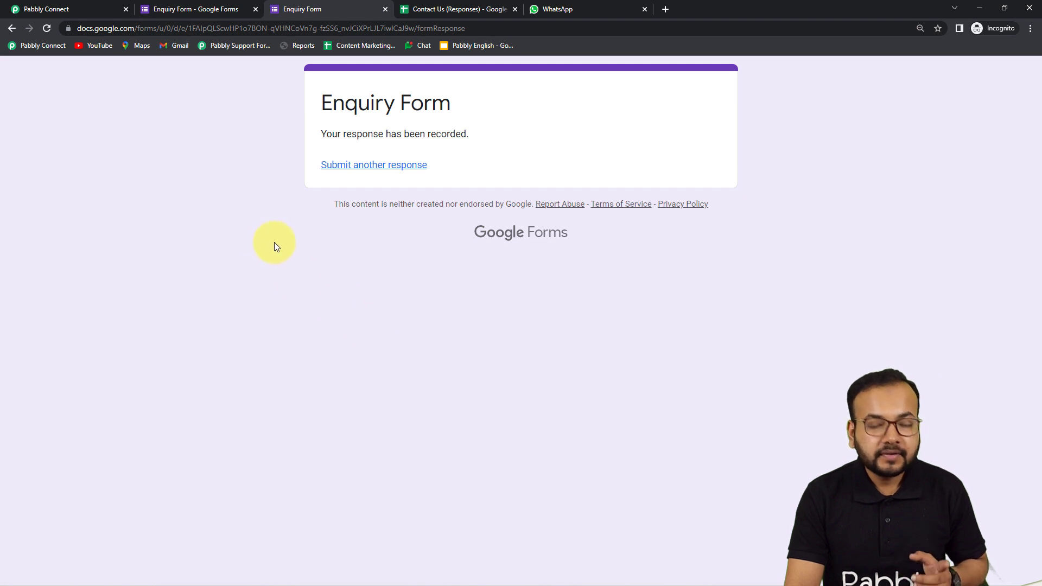
In WhatsApp Web, open the newly received business chat and view its attached Heart Care Hospital Brochure PDF.
left_click(572, 12)
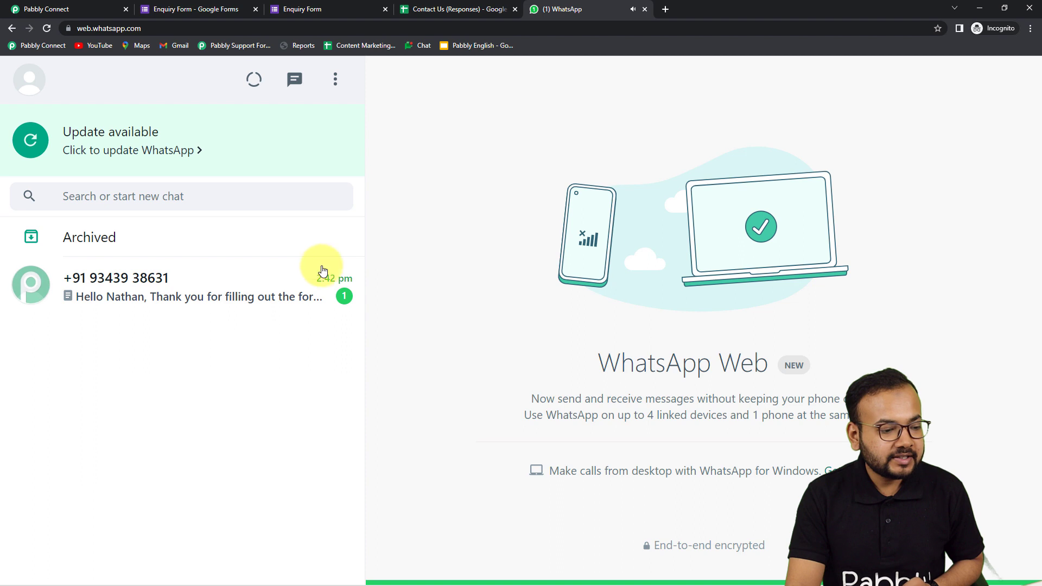
left_click(289, 309)
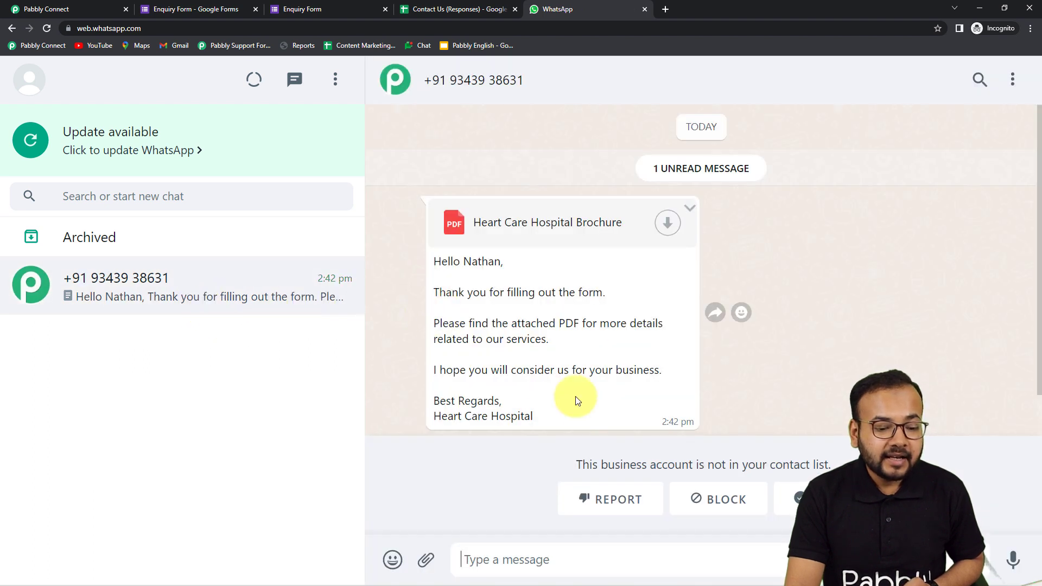
left_click(814, 498)
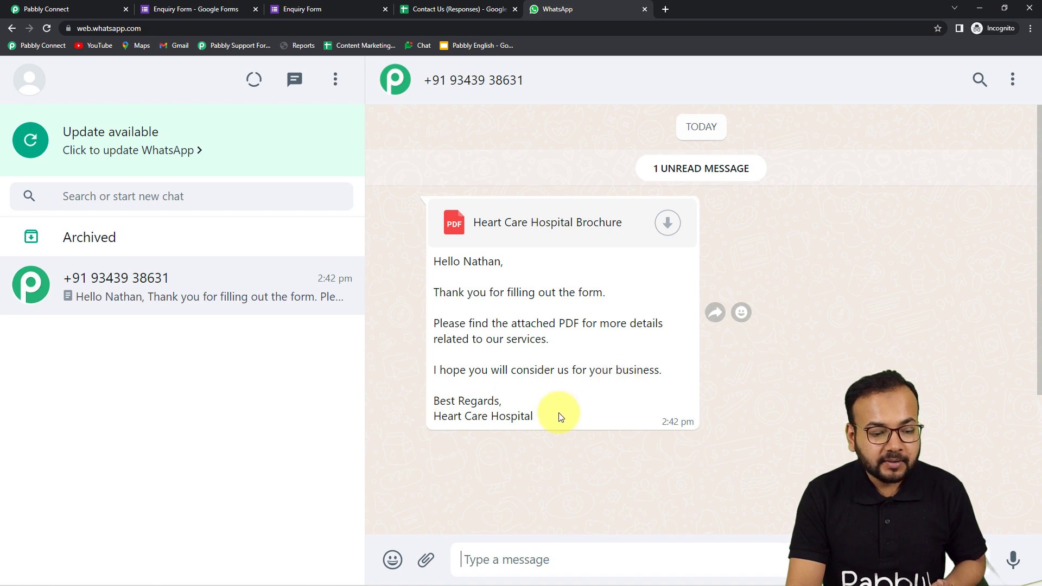
left_click(545, 228)
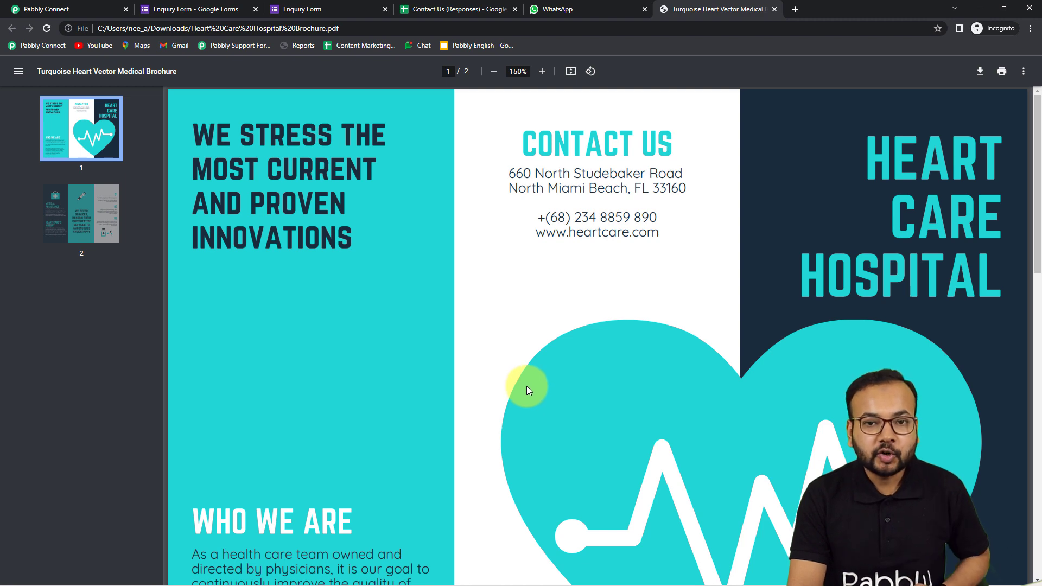
Switch to Pabbly Connect and create a workflow named "Google Forms to WhatsApp".
key("ctrl+1")
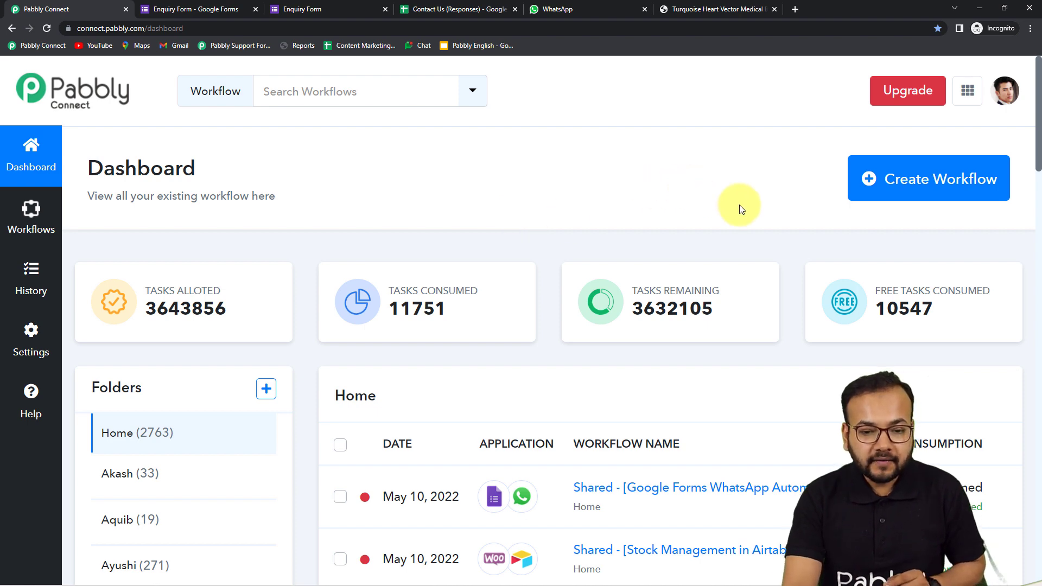
left_click(937, 193)
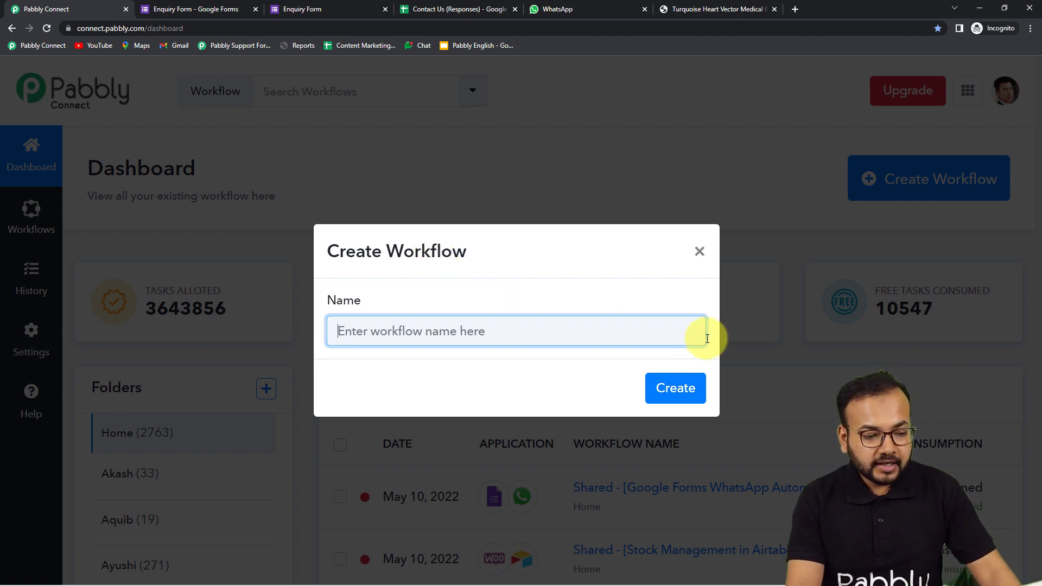
type("G")
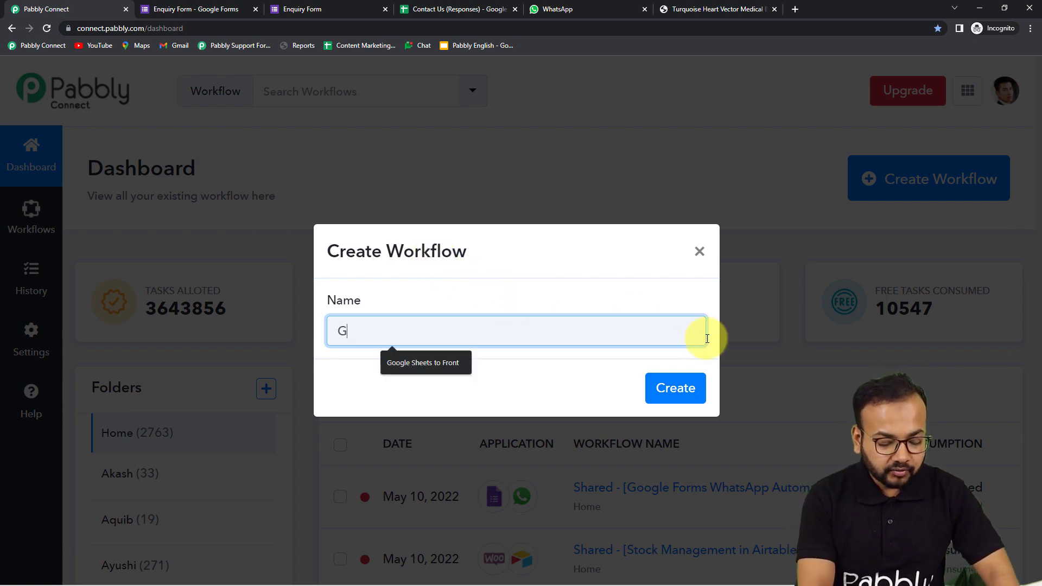
type("oogle F")
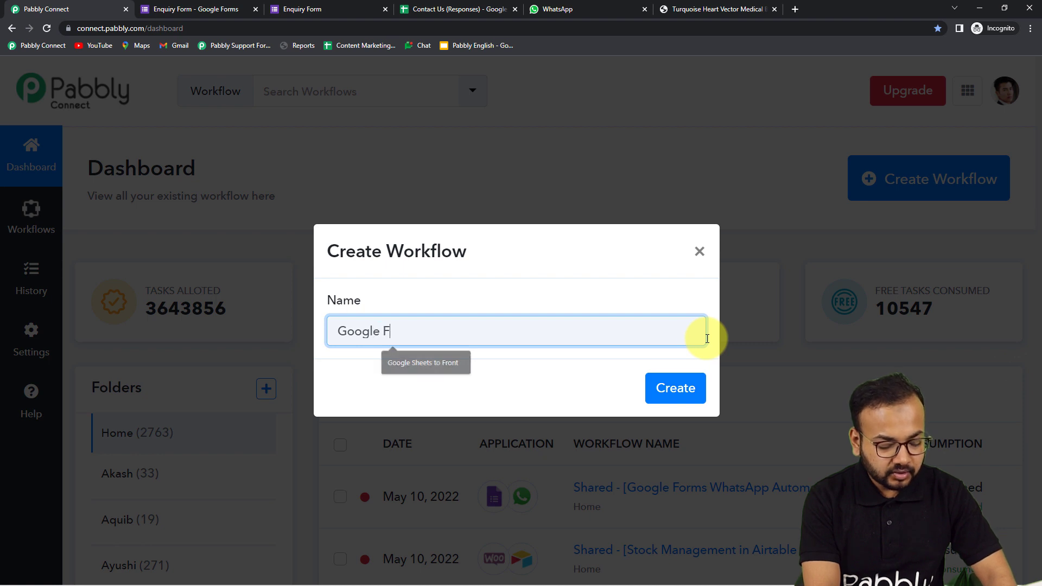
type("orms to W")
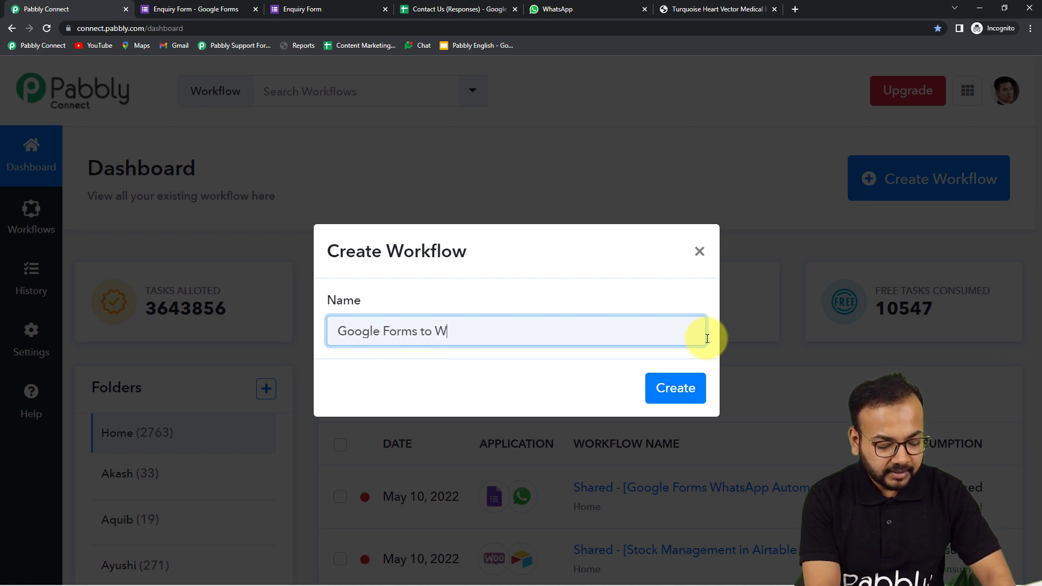
type("hatsApp")
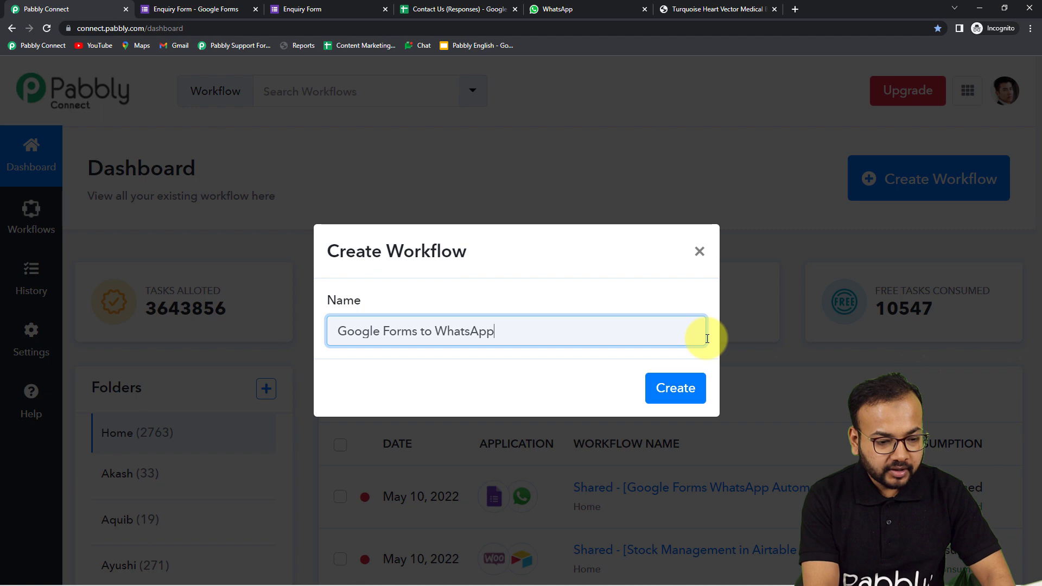
left_click(684, 401)
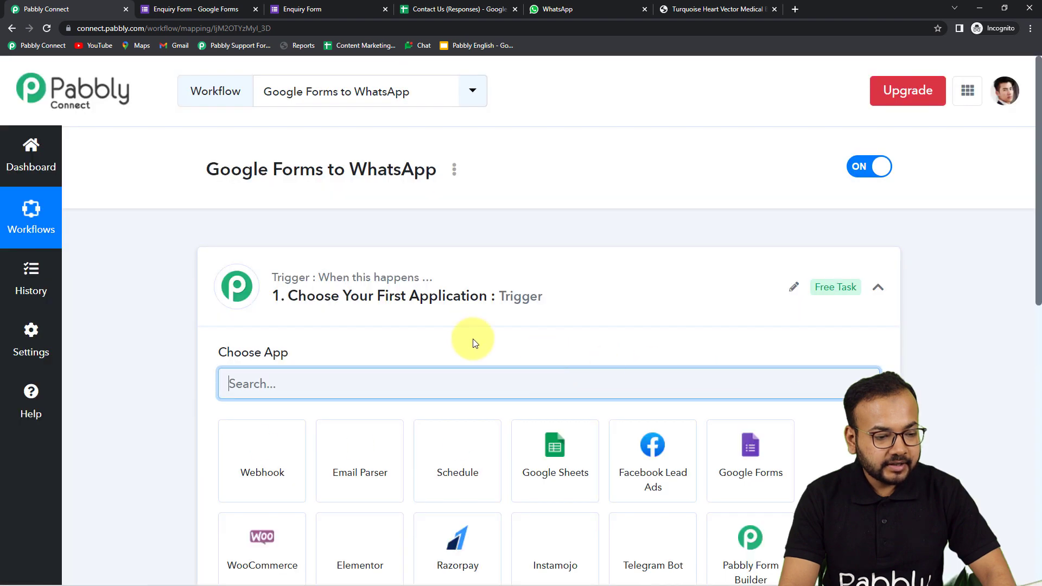
Set the workflow's trigger application to Google Forms with the New Response Received event.
left_click(880, 288)
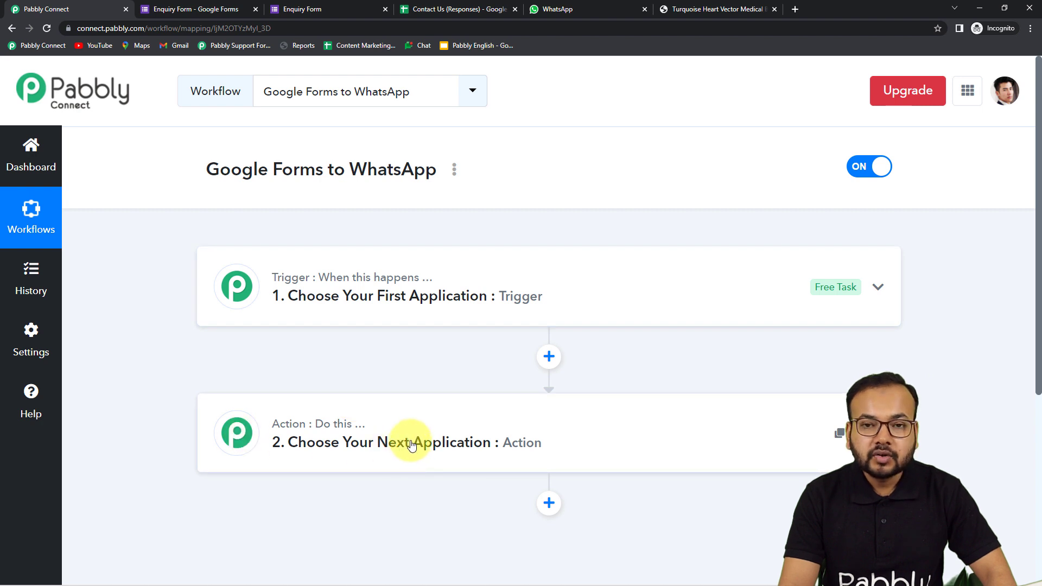
mouse_move(361, 428)
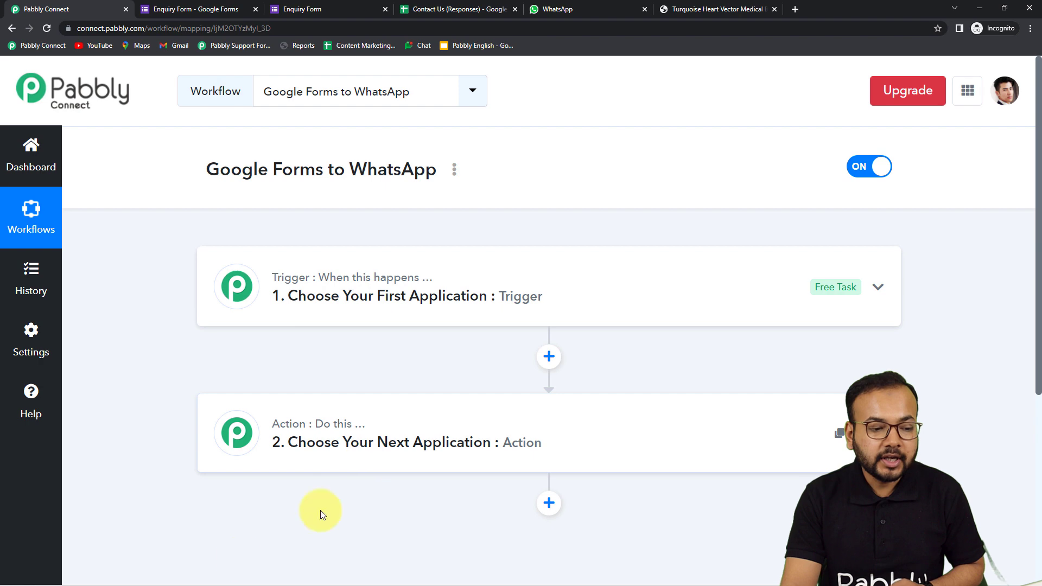
left_click(312, 320)
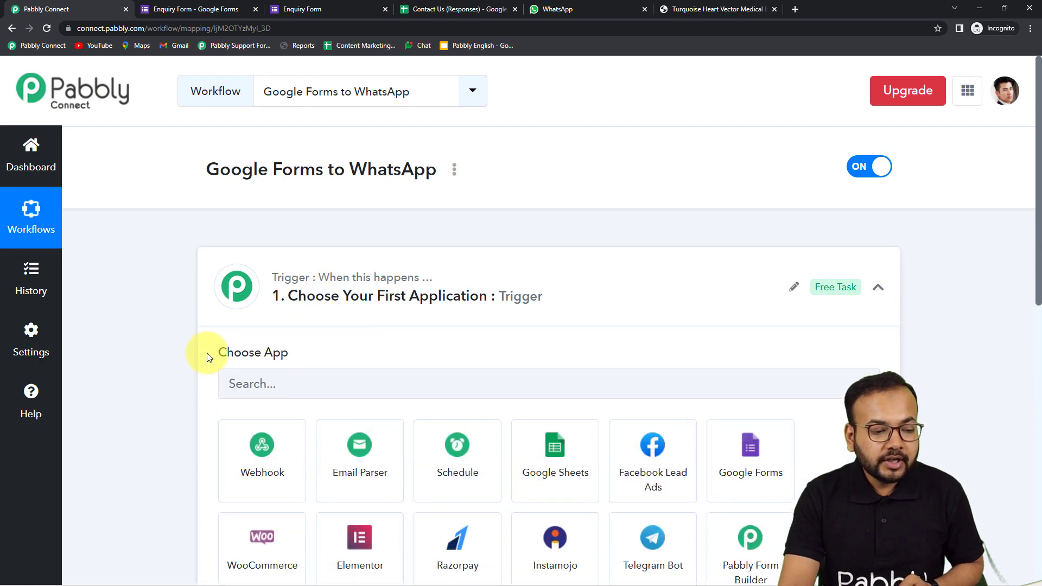
scroll(411, 249, "down", 2)
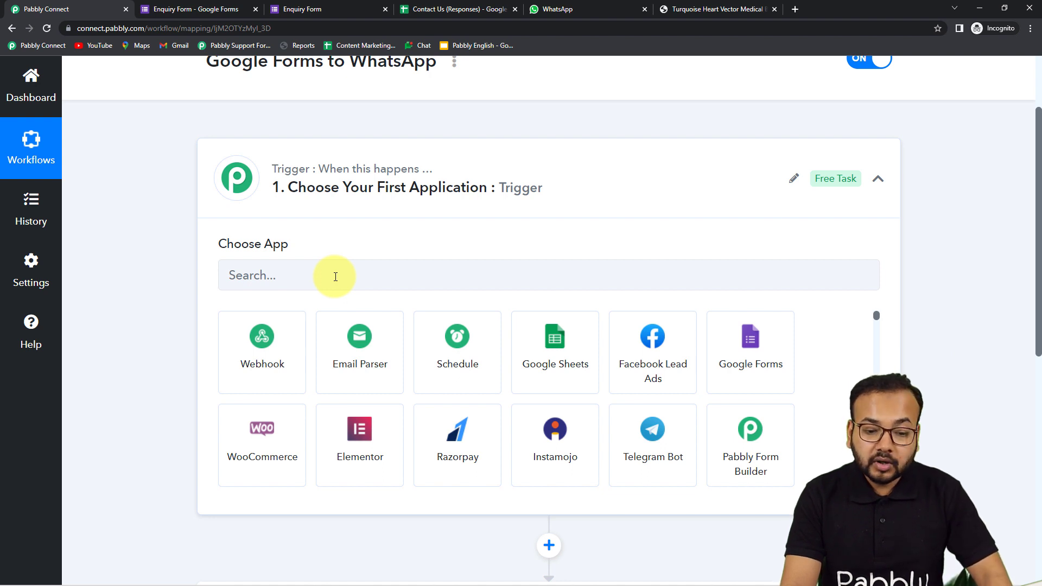
left_click(742, 362)
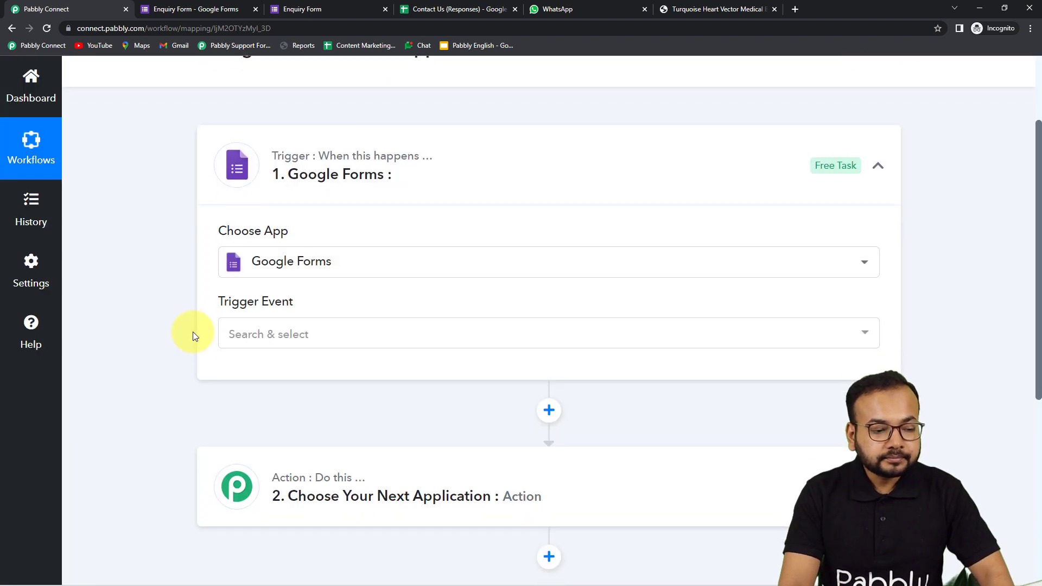
left_click(304, 301)
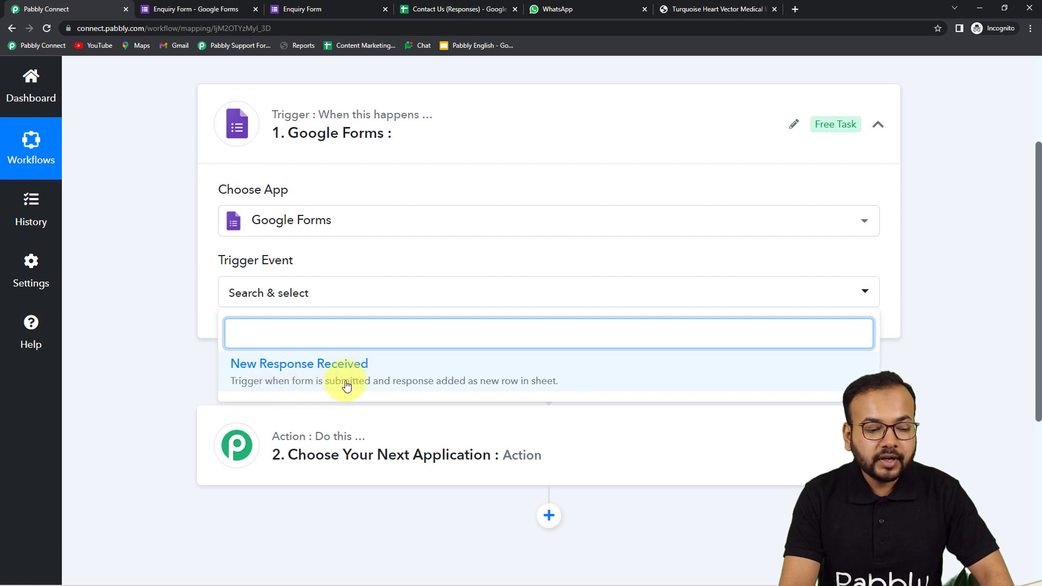
left_click(380, 383)
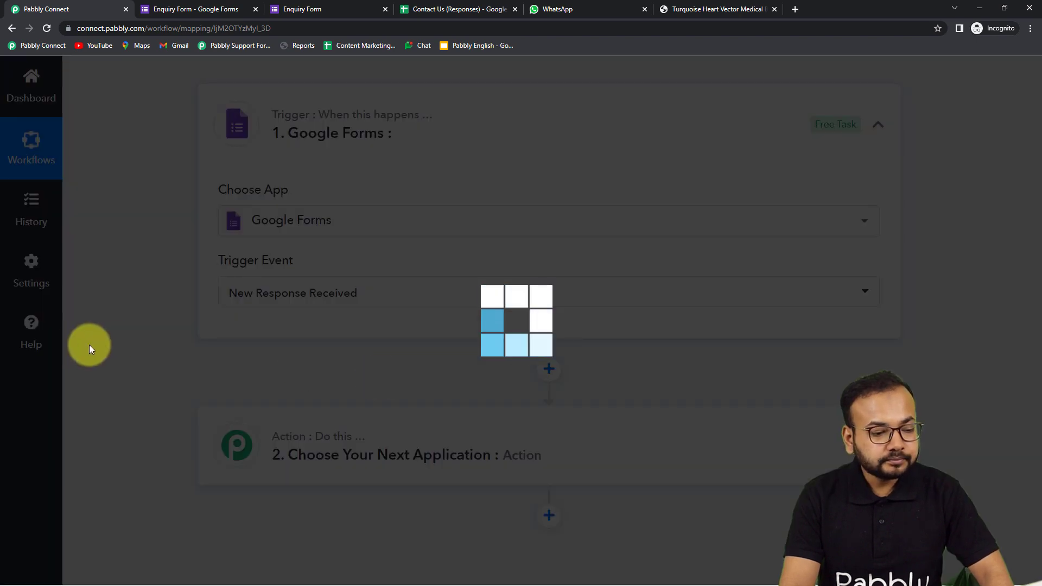
Read the trigger's webhook setup instructions and examine the linked Contact Us (Responses) spreadsheet in Google Sheets.
scroll(106, 349, "down", 4)
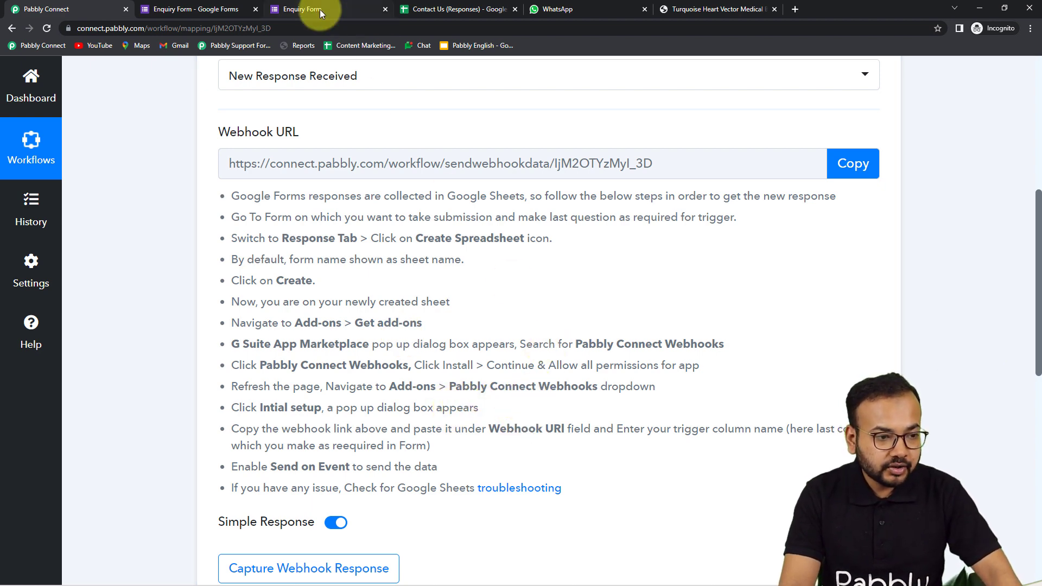
left_click(438, 10)
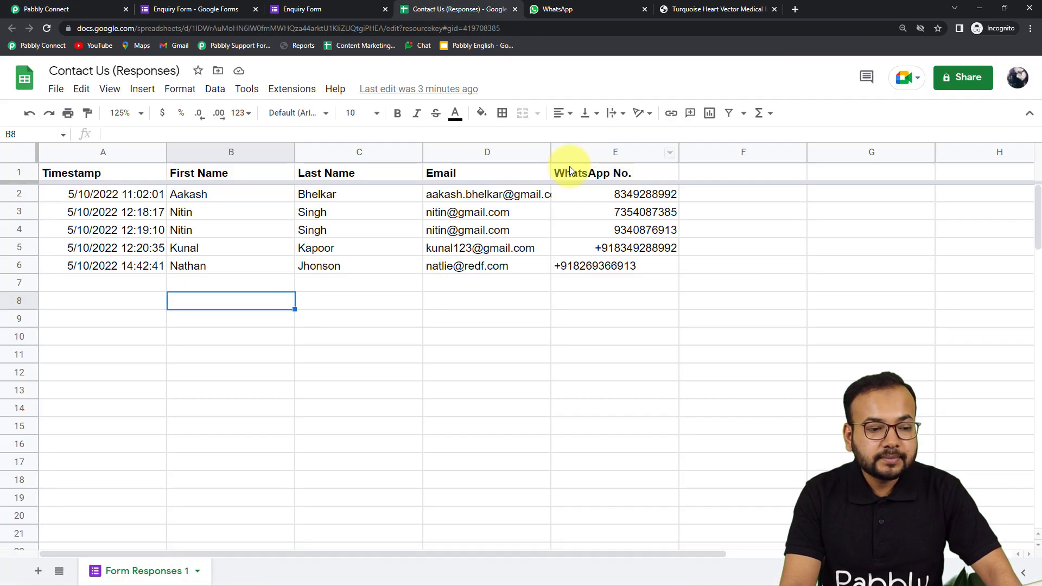
left_click(395, 288)
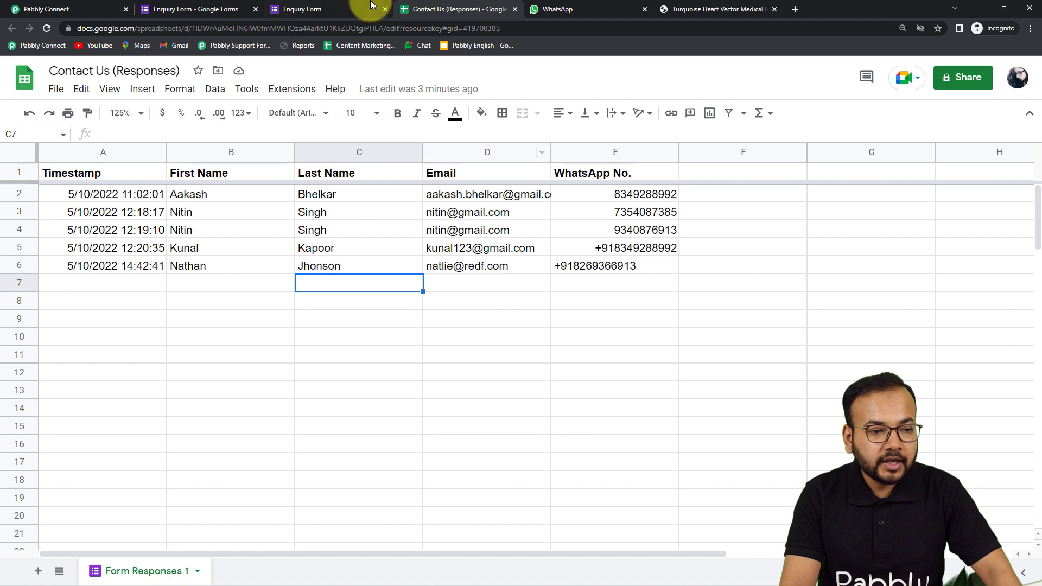
left_click(358, 11)
left_click(216, 11)
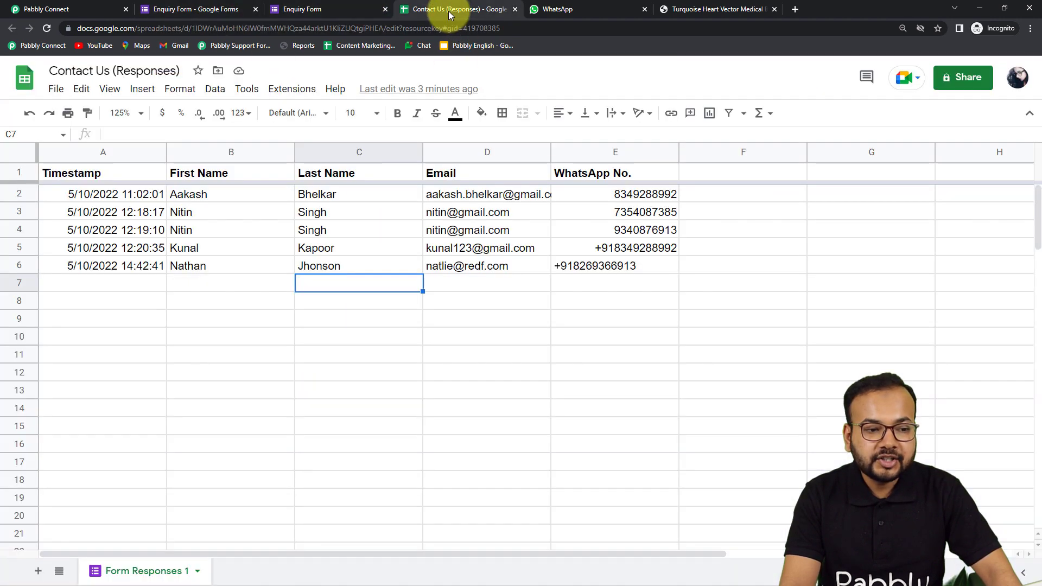
left_click(449, 12)
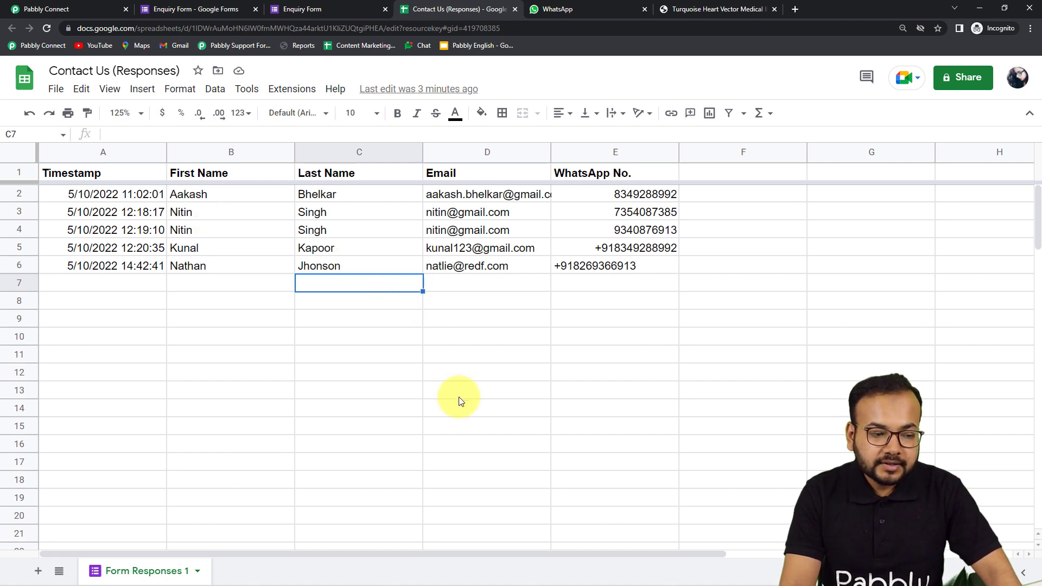
Search the Google Workspace Marketplace for the "Pabbly Connect Webhooks" add-on, then close the marketplace.
left_click(297, 90)
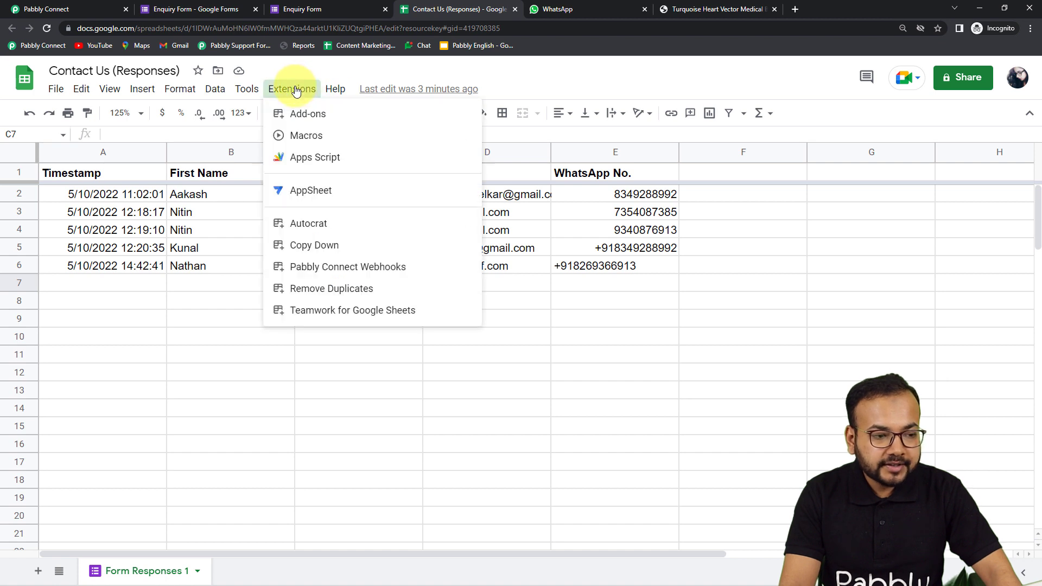
mouse_move(445, 118)
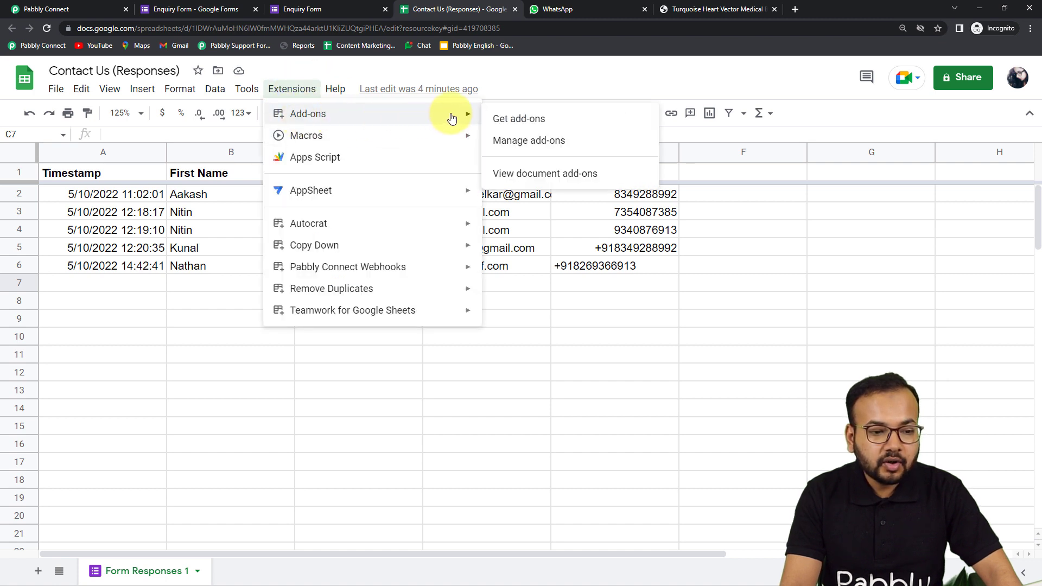
left_click(524, 120)
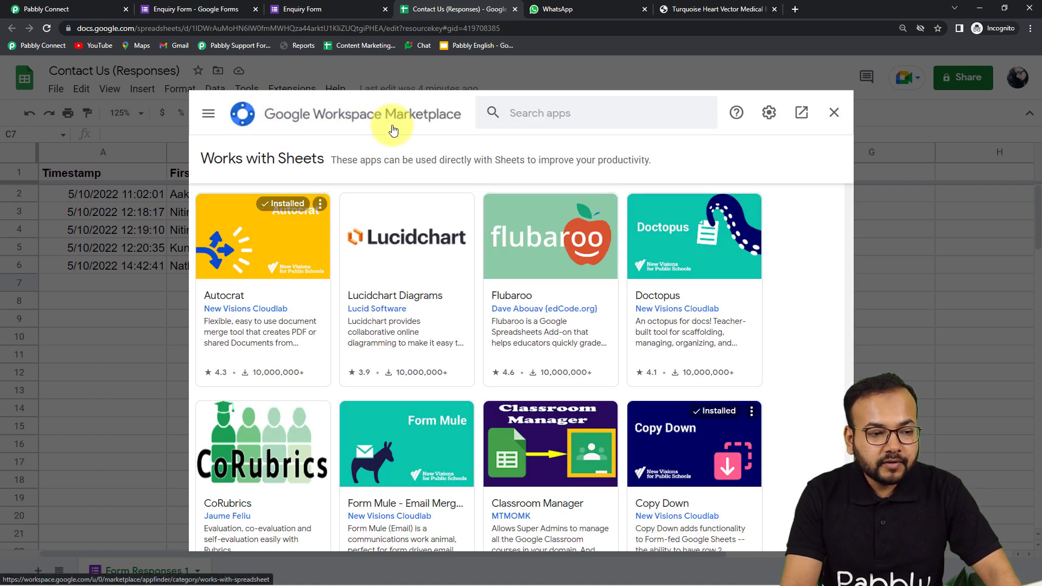
left_click(567, 117)
type("pa")
type("bbly Connect Webhooks")
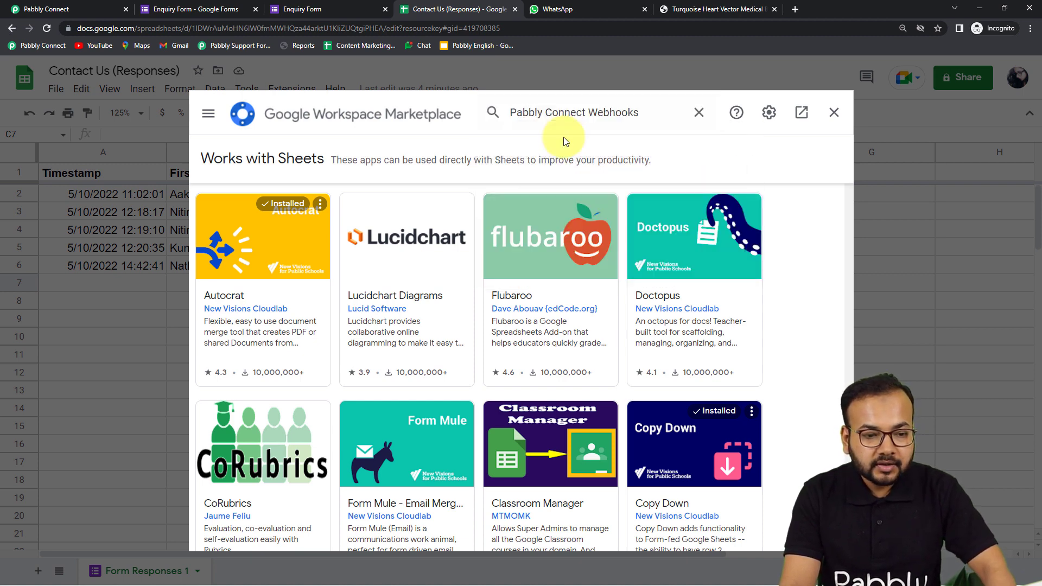
left_click(563, 135)
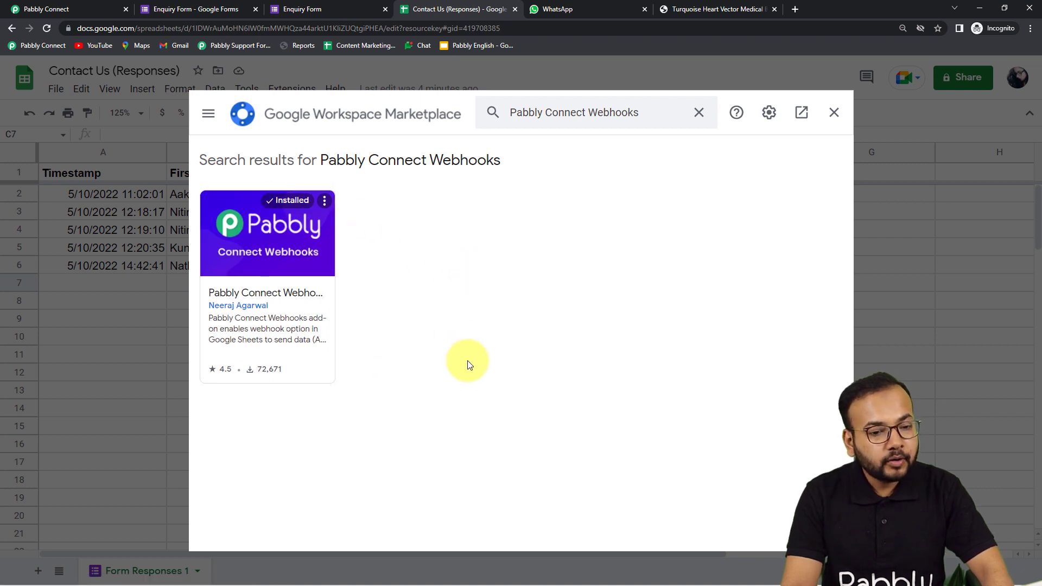
left_click(834, 114)
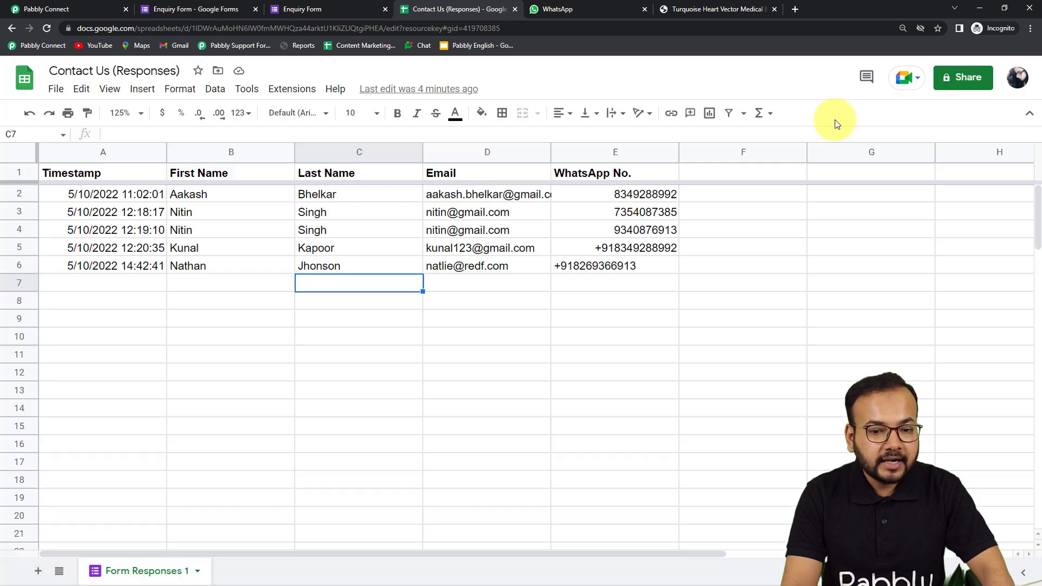
Reload the responses spreadsheet and inspect the Pabbly Connect Webhooks initial setup alongside the workflow's webhook URL, then close the setup.
left_click(48, 29)
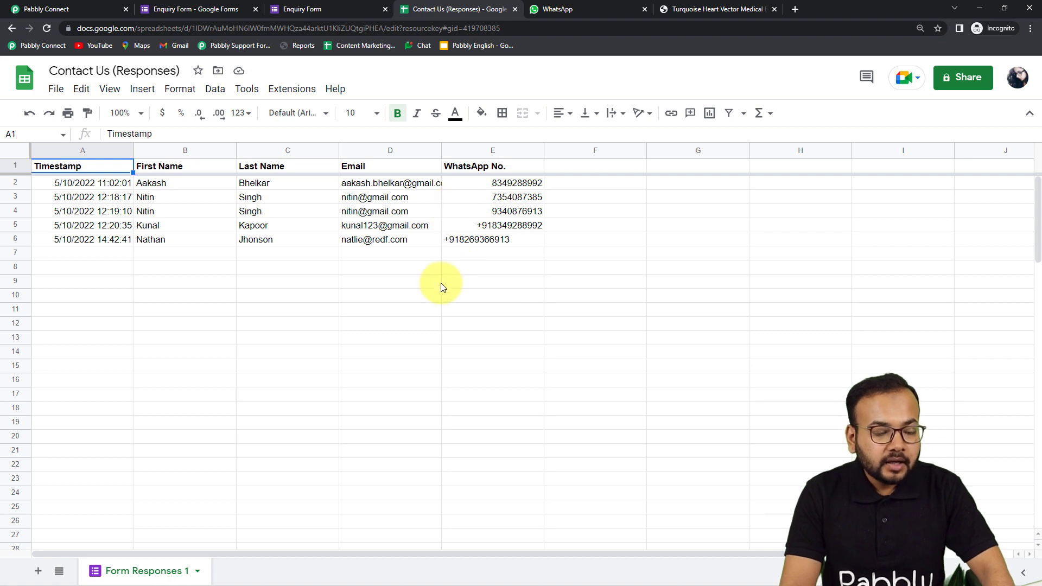
left_click(285, 90)
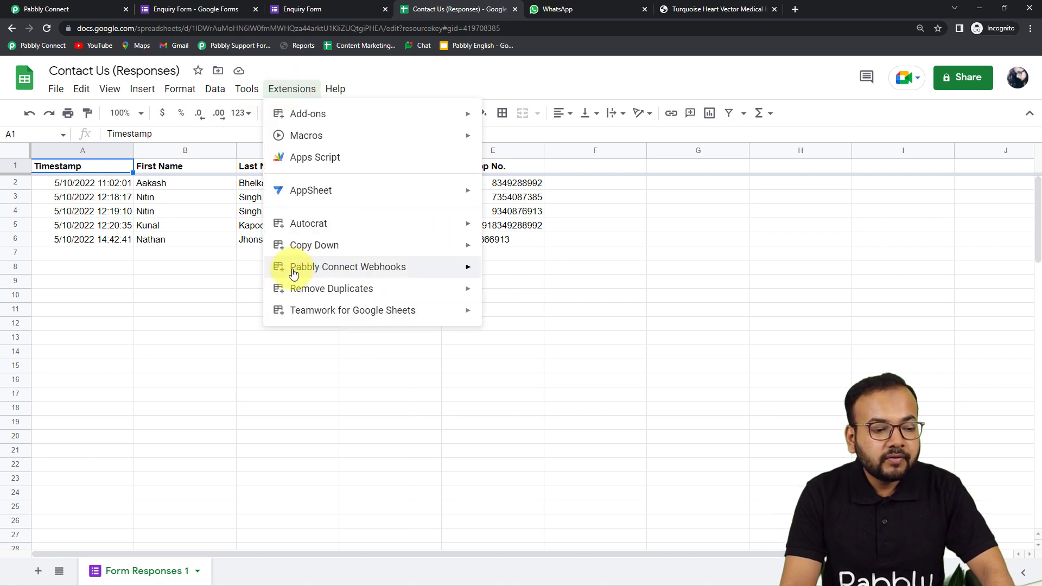
mouse_move(305, 269)
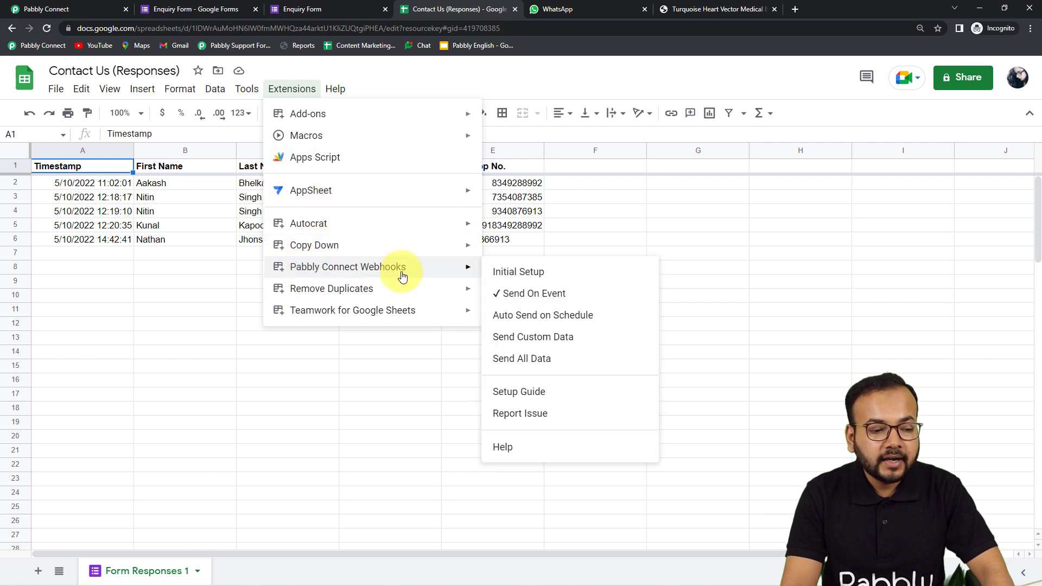
left_click(516, 276)
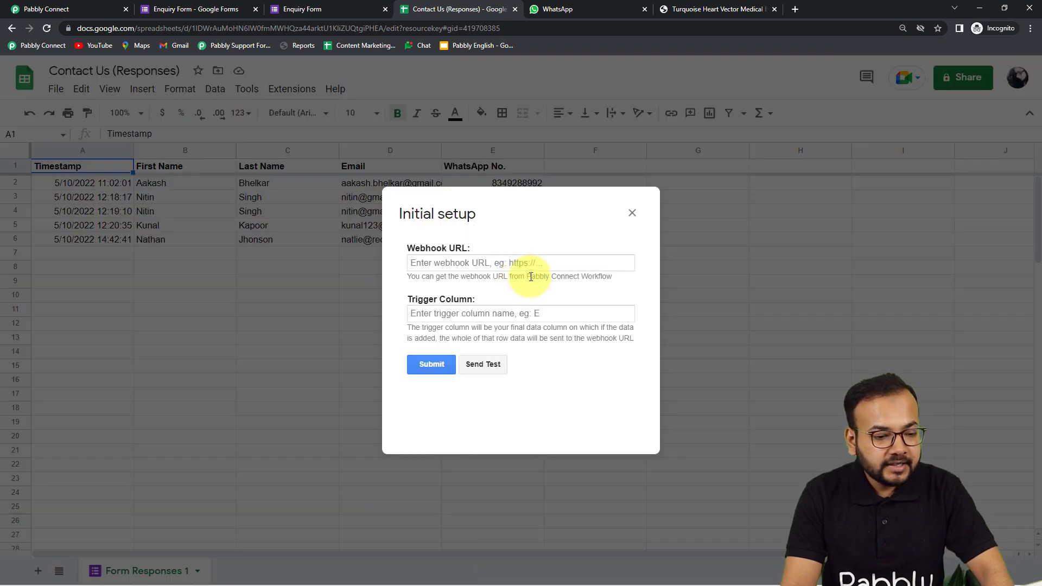
left_click(427, 260)
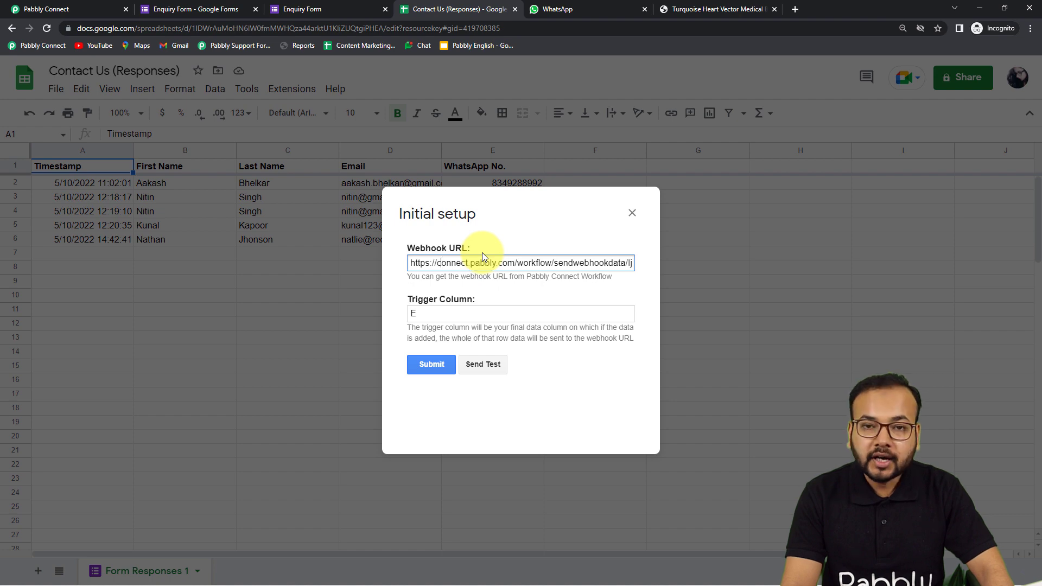
left_click(49, 10)
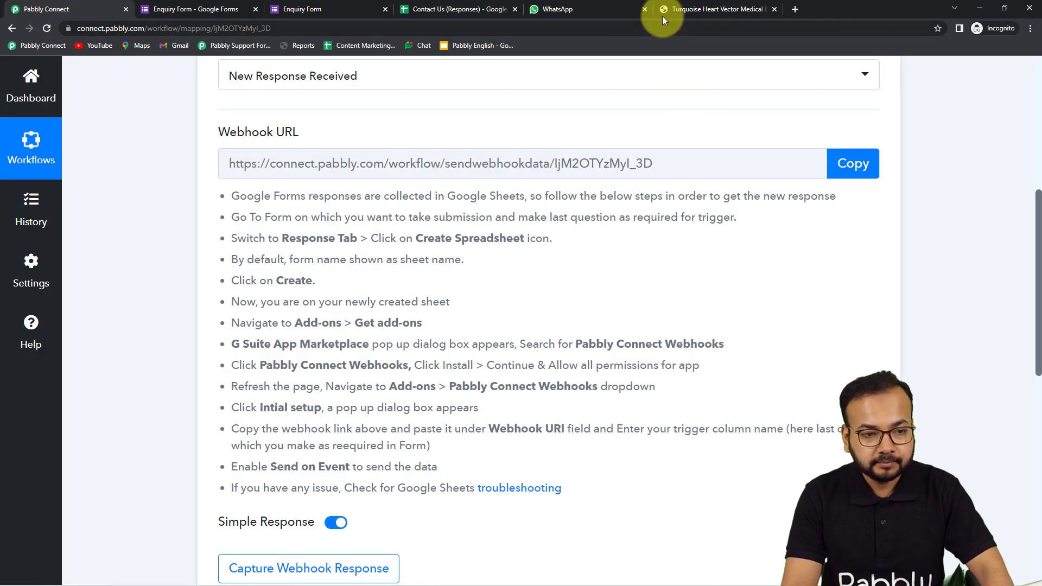
left_click(472, 11)
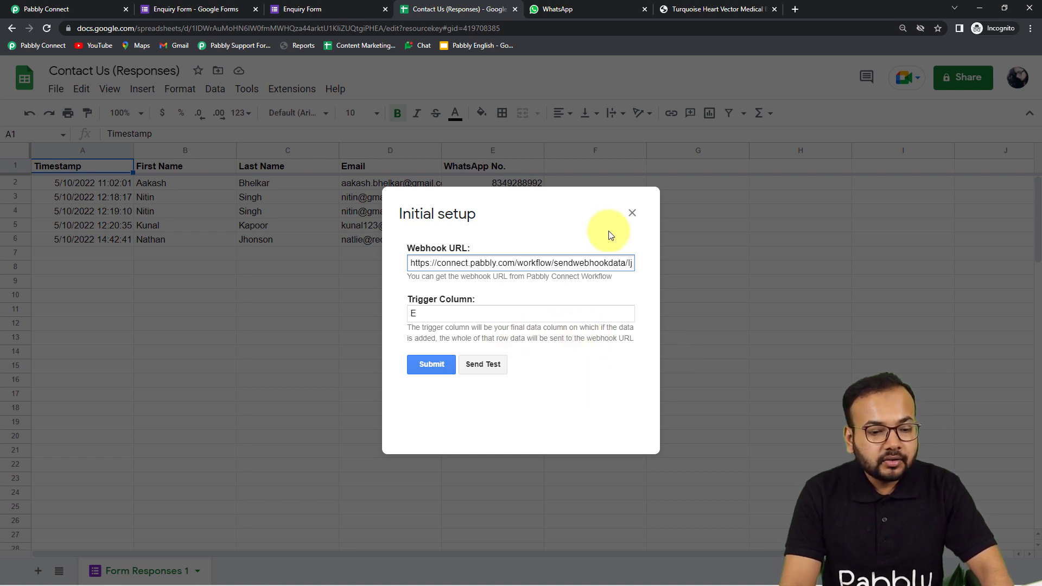
left_click(632, 213)
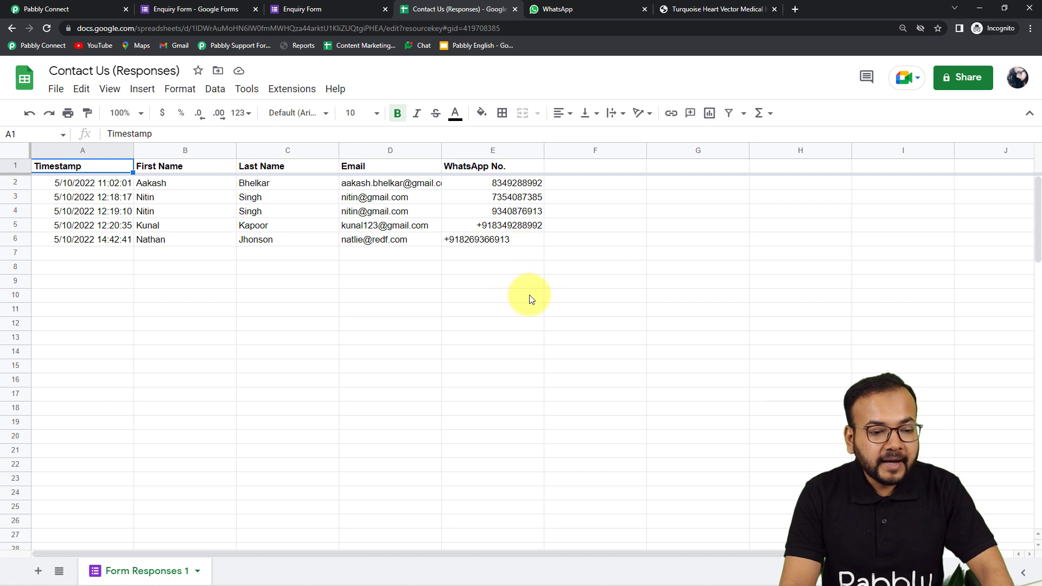
Right-align the WhatsApp number in cell E6 of the responses sheet.
left_click(488, 243)
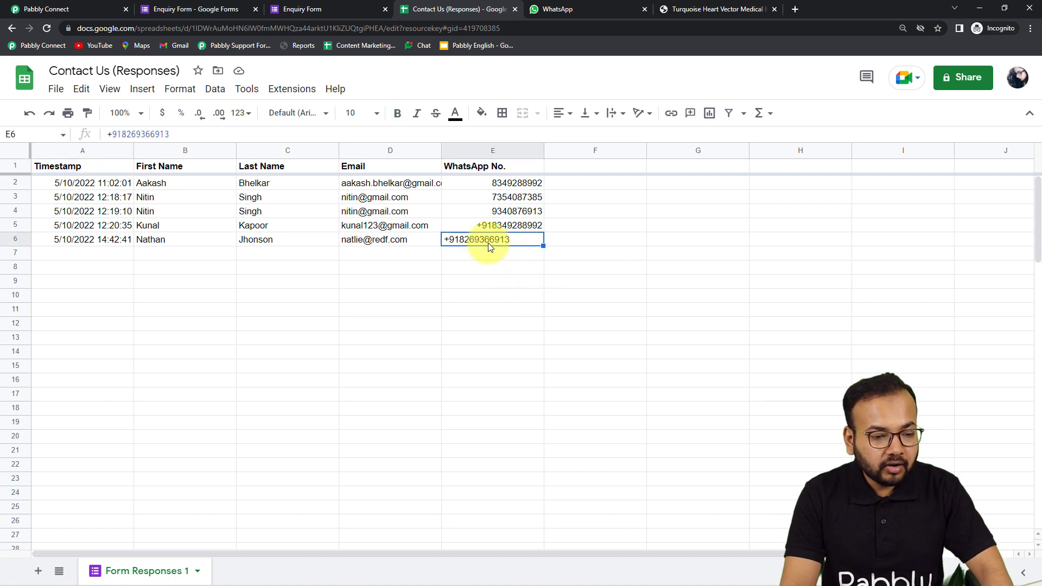
left_click(563, 120)
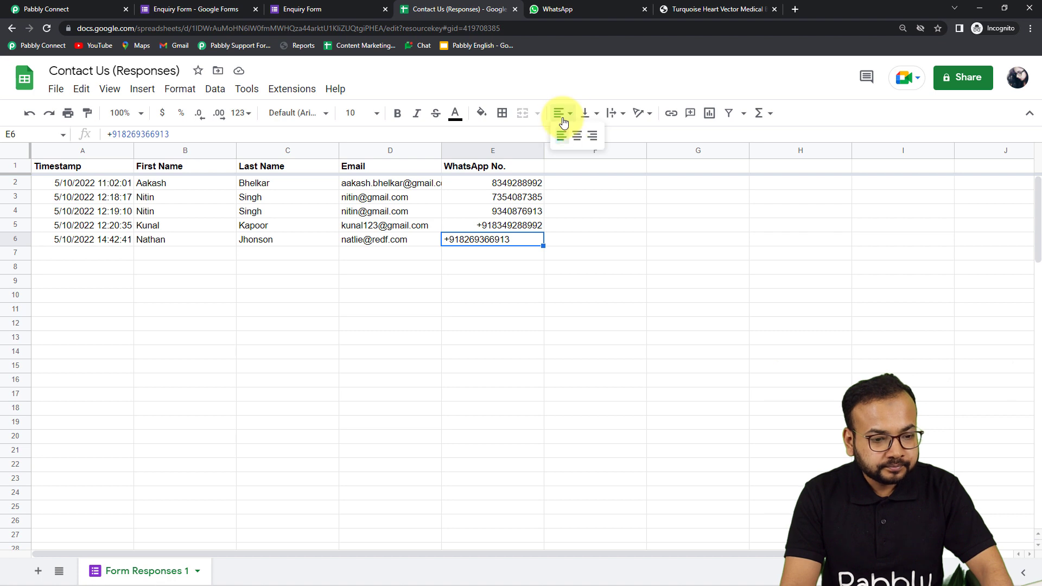
left_click(590, 136)
left_click(565, 242)
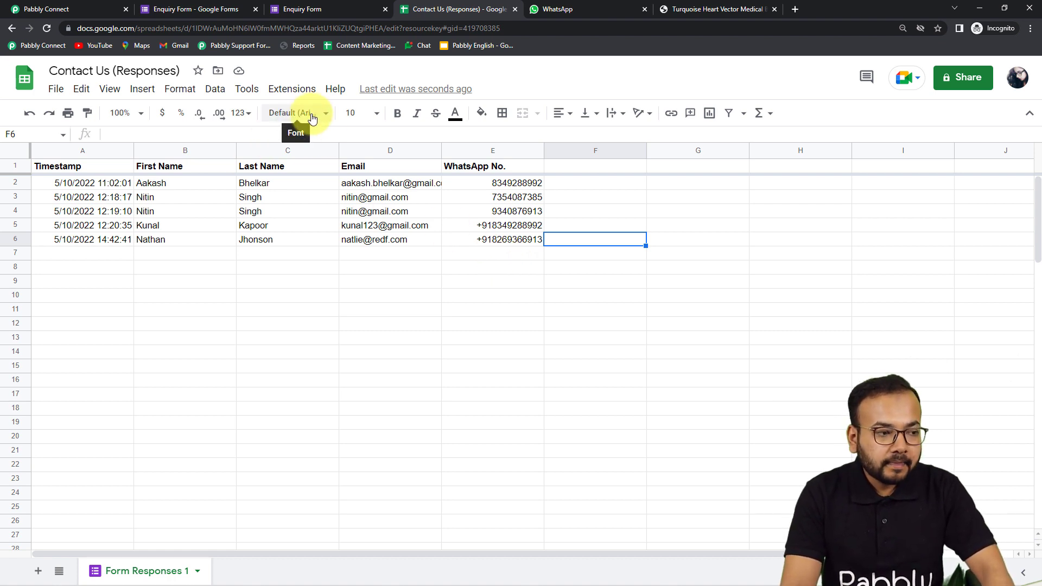
Reopen the Pabbly Connect Webhooks initial setup and replace its webhook URL with the one copied from the Pabbly Connect trigger.
left_click(290, 88)
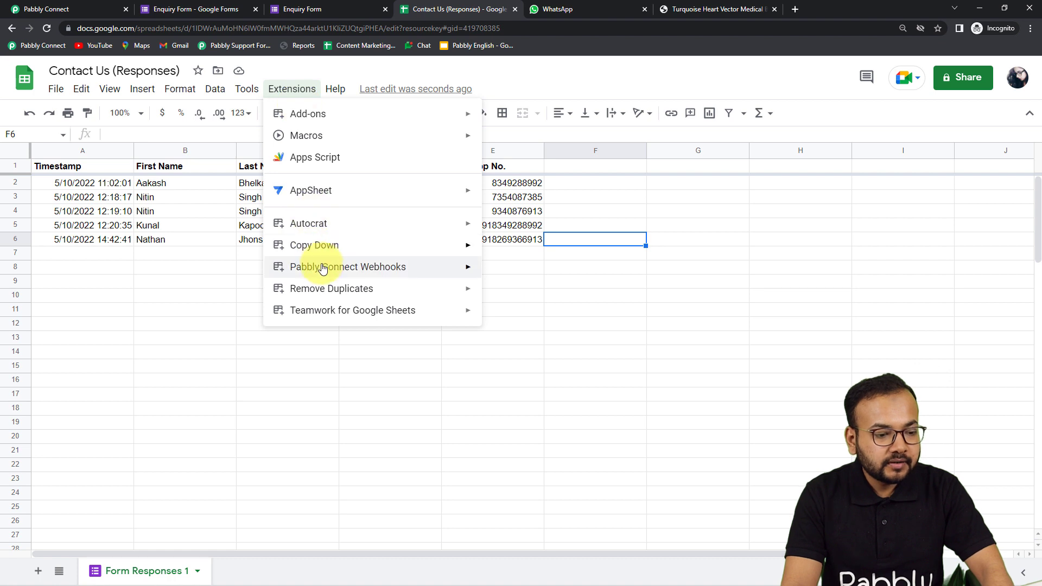
mouse_move(314, 274)
left_click(512, 272)
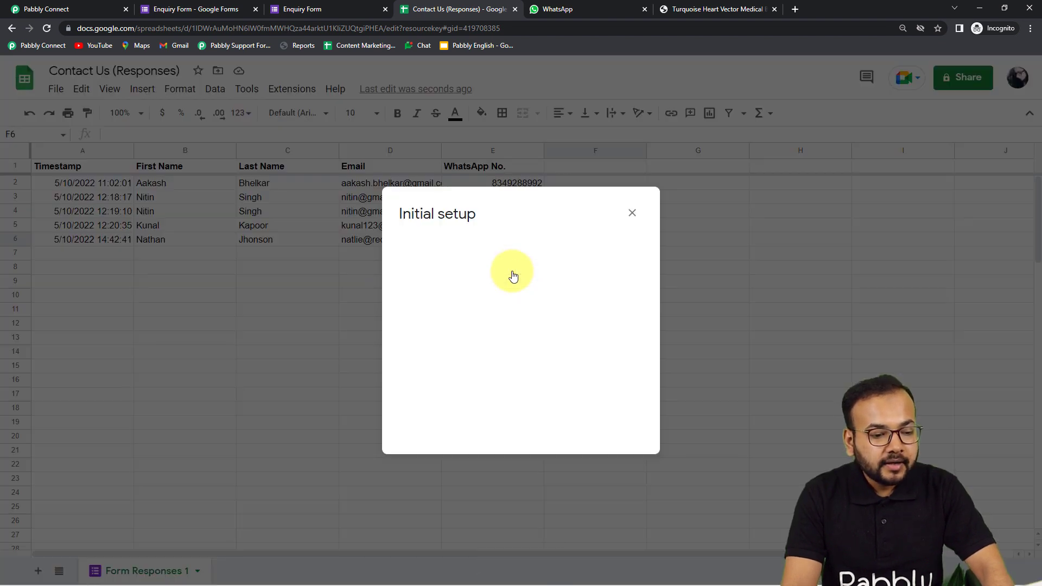
left_click(67, 7)
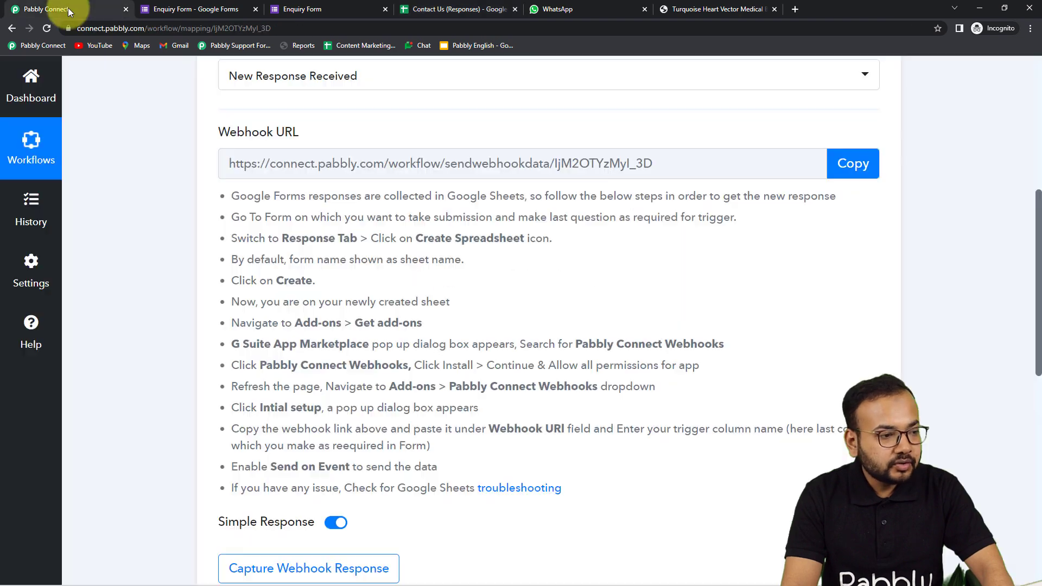
left_click(848, 162)
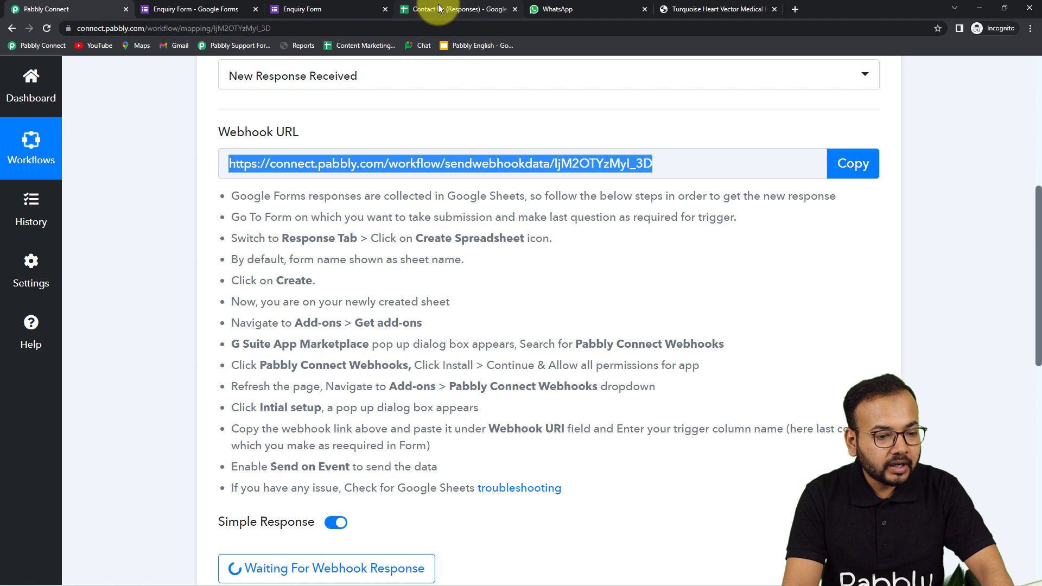
left_click(440, 8)
left_click(505, 264)
key("ctrl+a")
key("BackSpace")
right_click(450, 262)
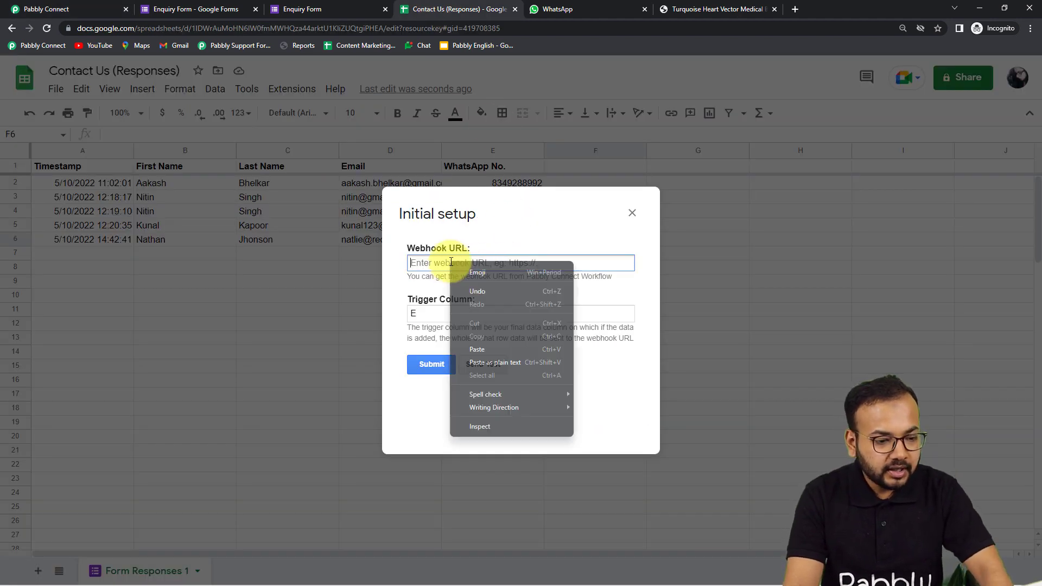
left_click(492, 363)
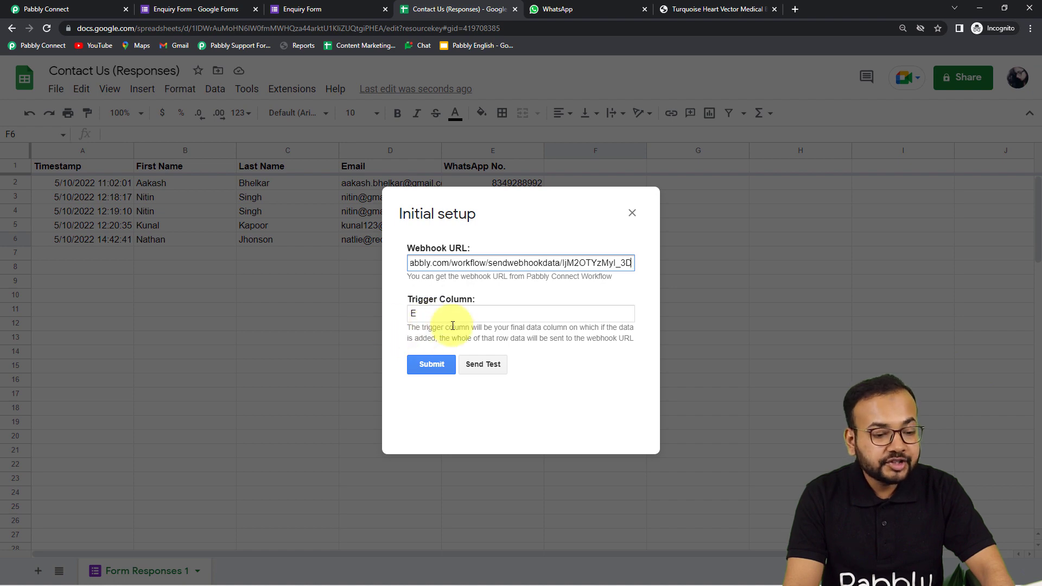
Switch to Pabbly Connect and check the trigger's webhook capture status and test submission note.
left_click(46, 11)
scroll(154, 186, "down", 1)
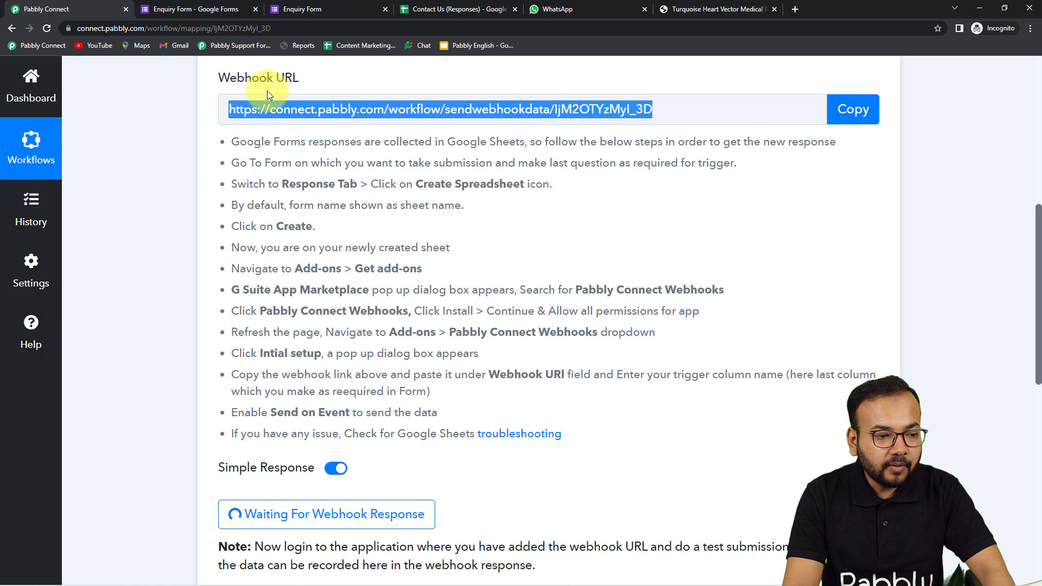
scroll(603, 261, "down", 4)
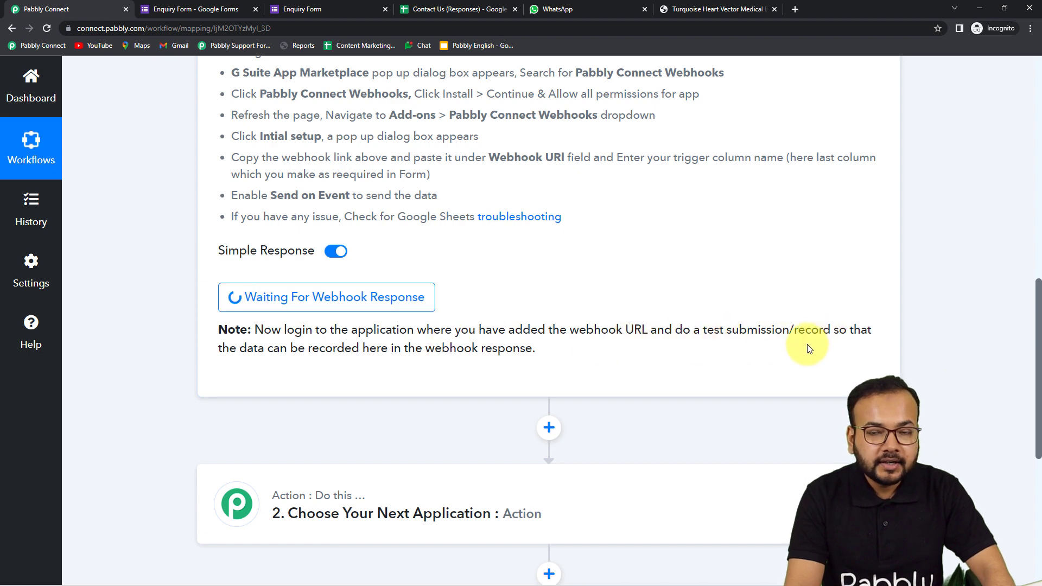
scroll(804, 343, "down", 1)
scroll(806, 348, "up", 3)
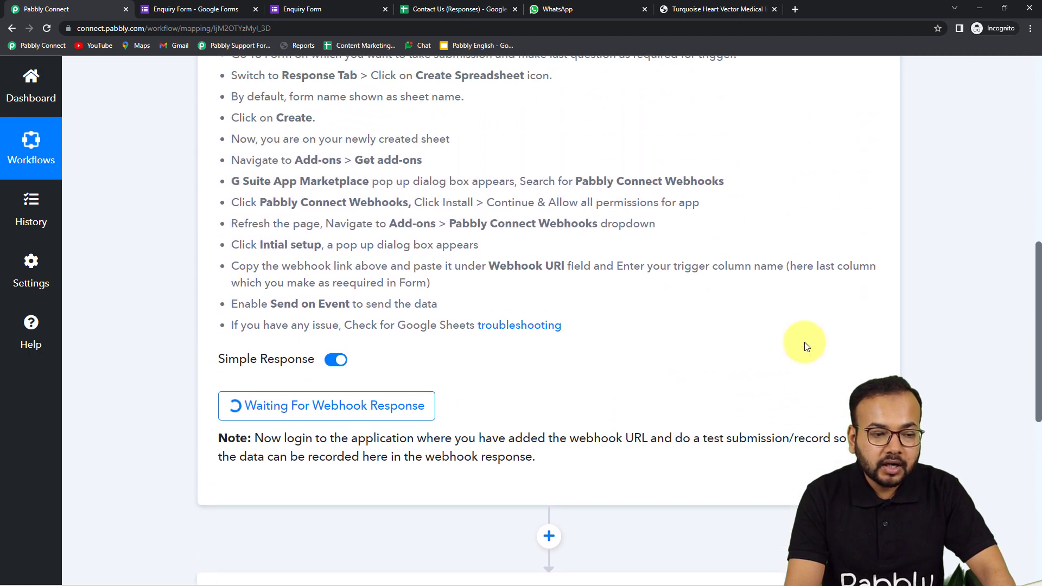
scroll(807, 344, "up", 1)
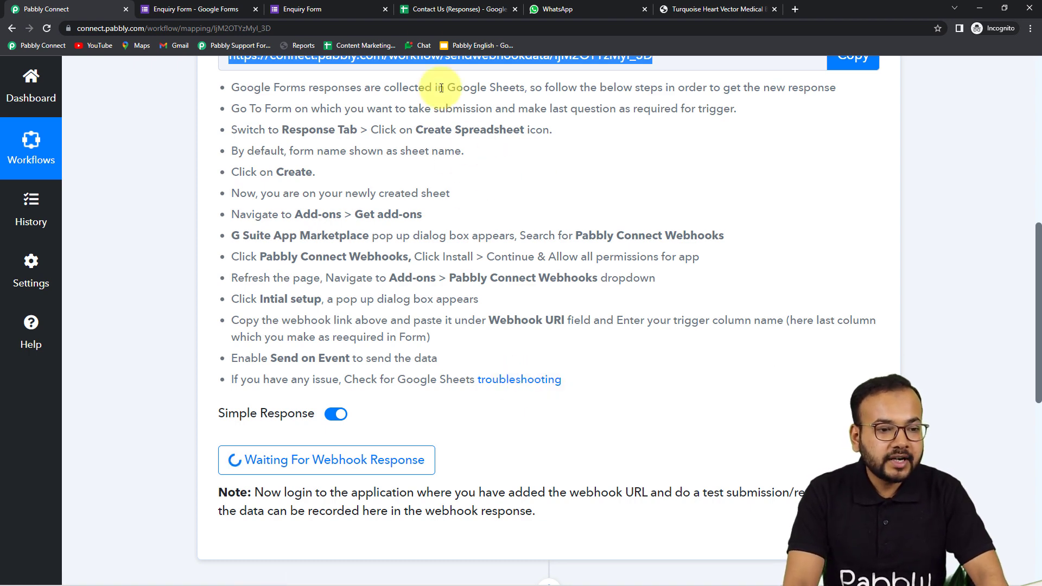
Switch to Google Sheets, send test data from the initial setup, and read the full result.
left_click(431, 7)
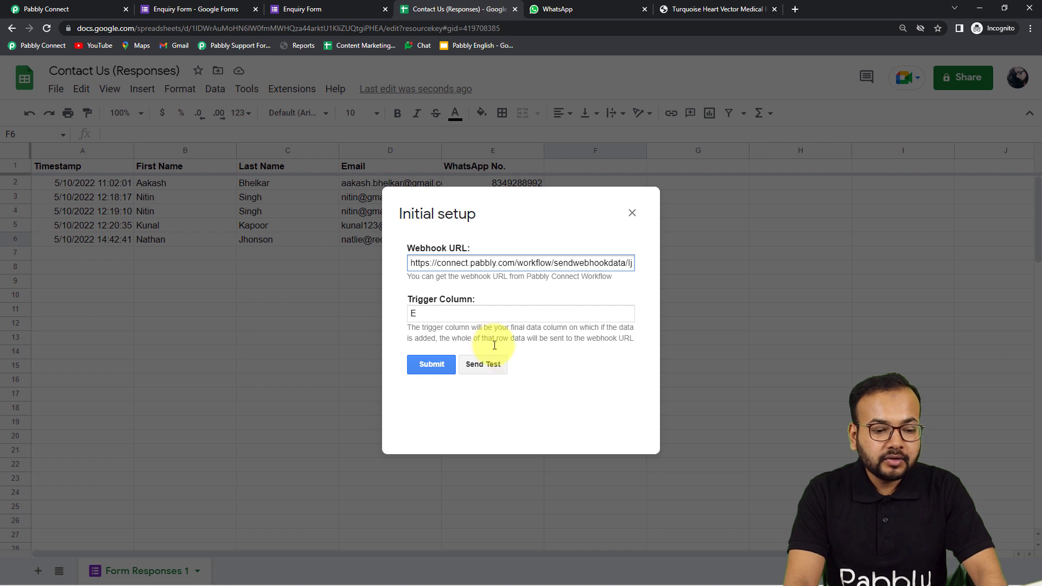
left_click(487, 372)
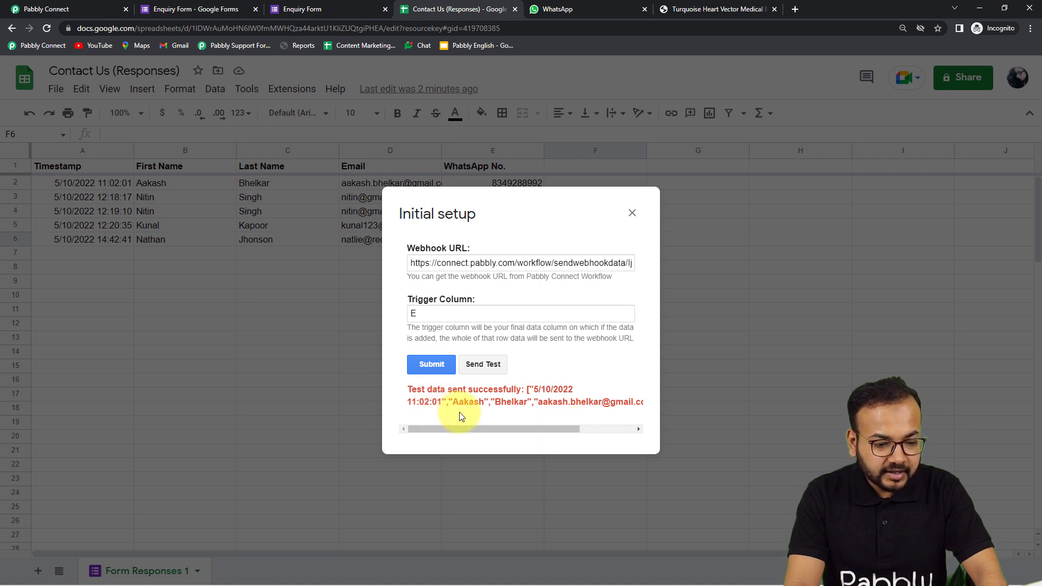
left_click_drag(532, 428, 594, 430)
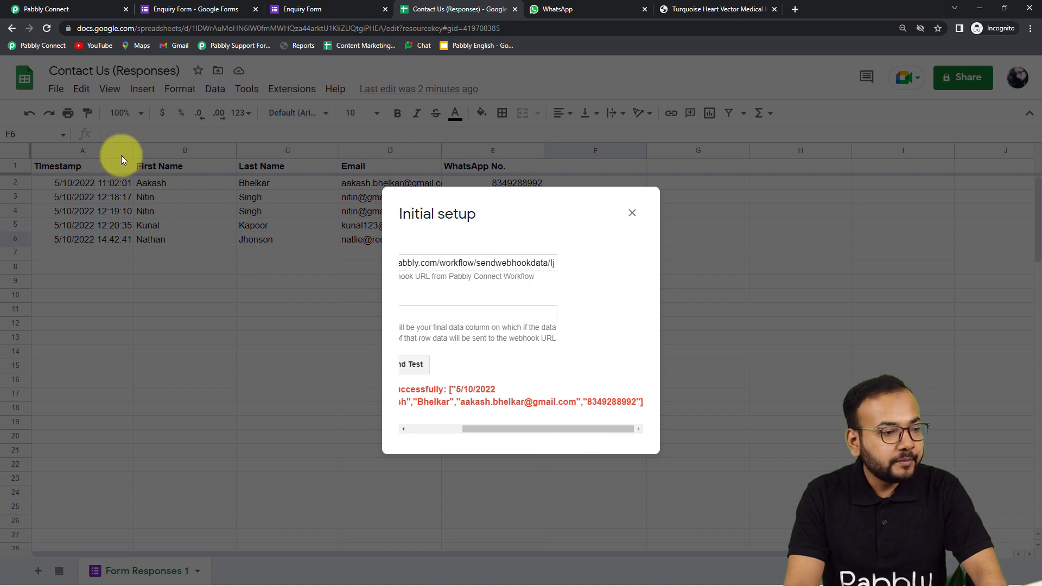
Switch to Pabbly Connect and review the field labels and values of the captured webhook response.
left_click(69, 11)
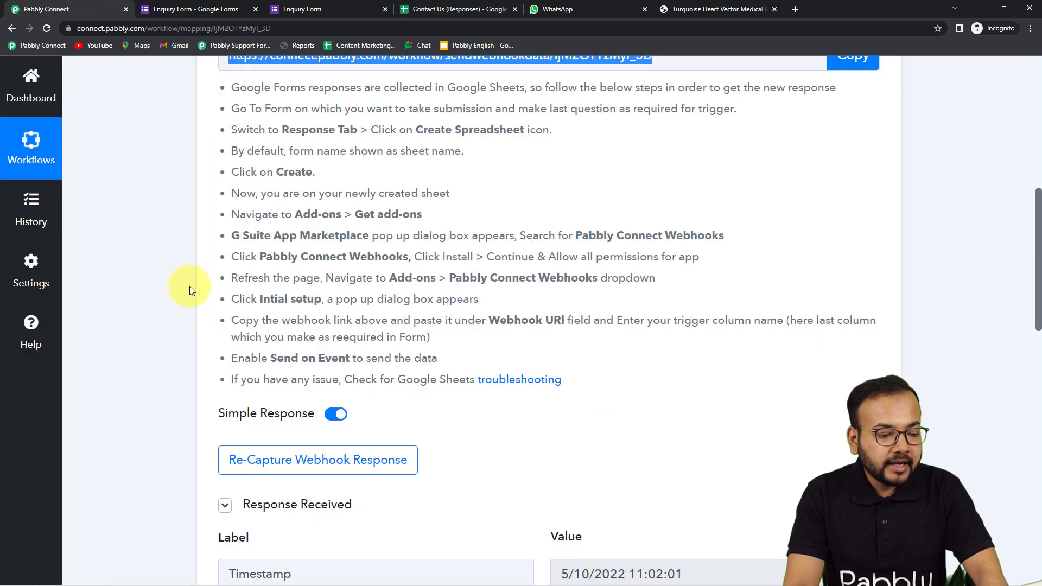
scroll(190, 285, "down", 2)
scroll(190, 286, "down", 5)
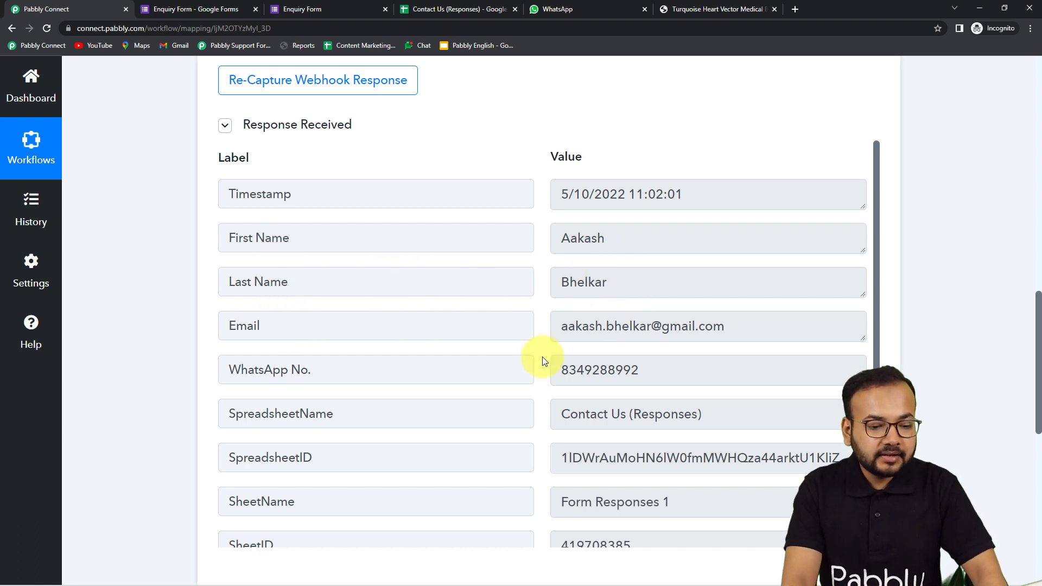
scroll(553, 354, "down", 5)
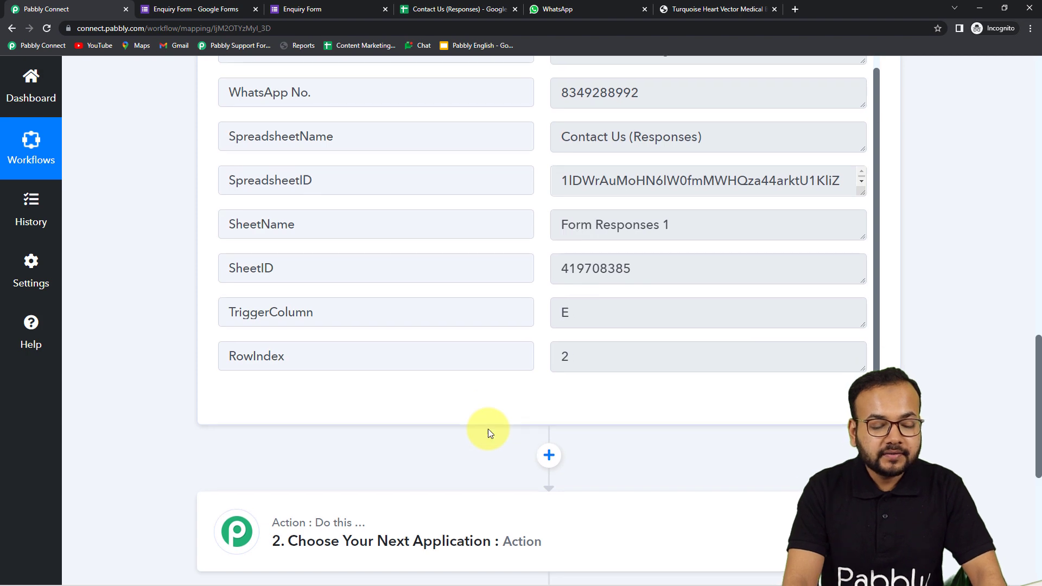
scroll(491, 396, "up", 3)
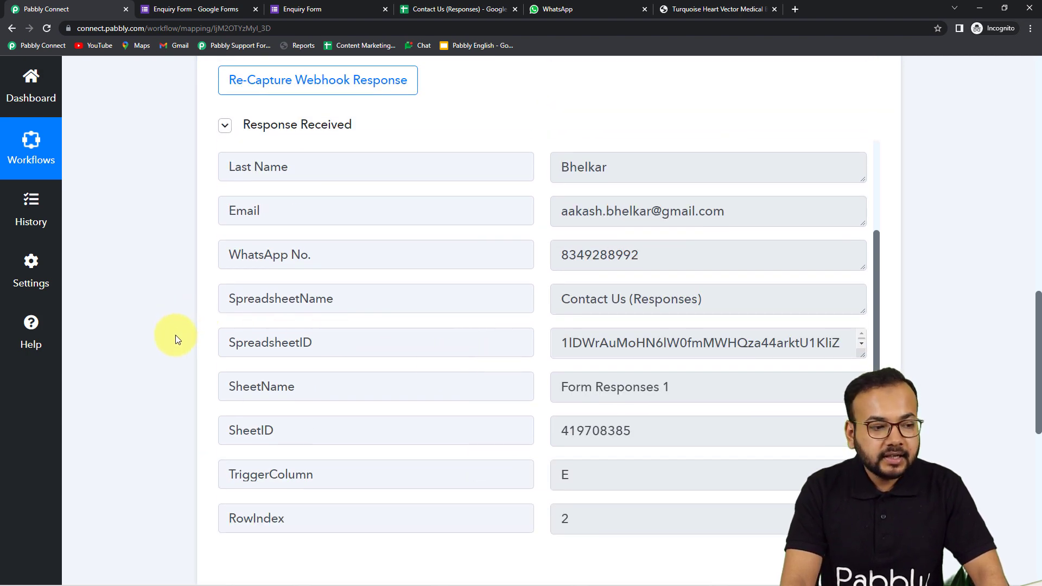
scroll(175, 334, "up", 1)
scroll(163, 304, "down", 3)
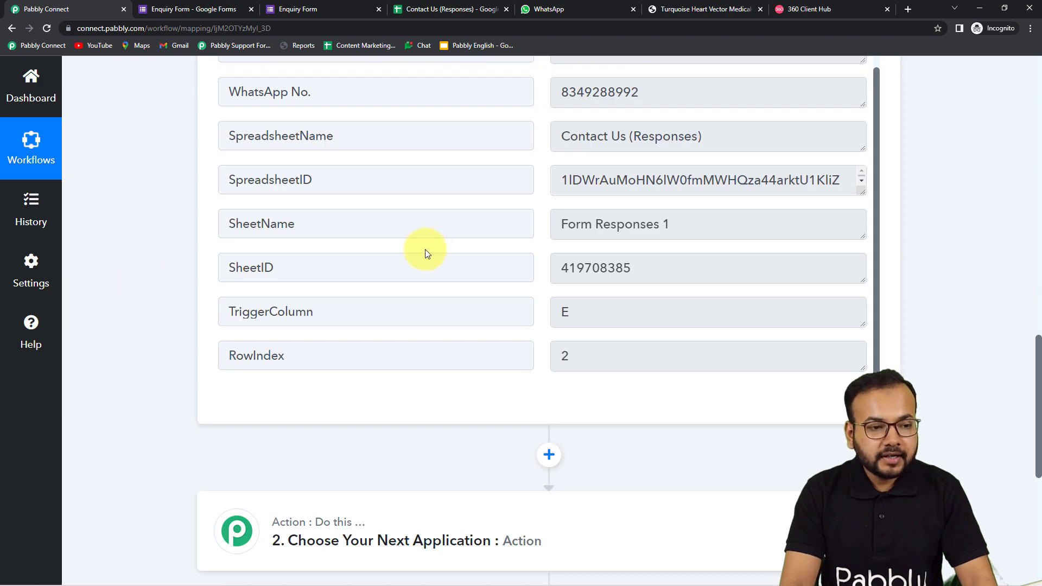
Switch to Google Sheets and submit the webhook initial setup with E as the trigger column.
left_click(422, 12)
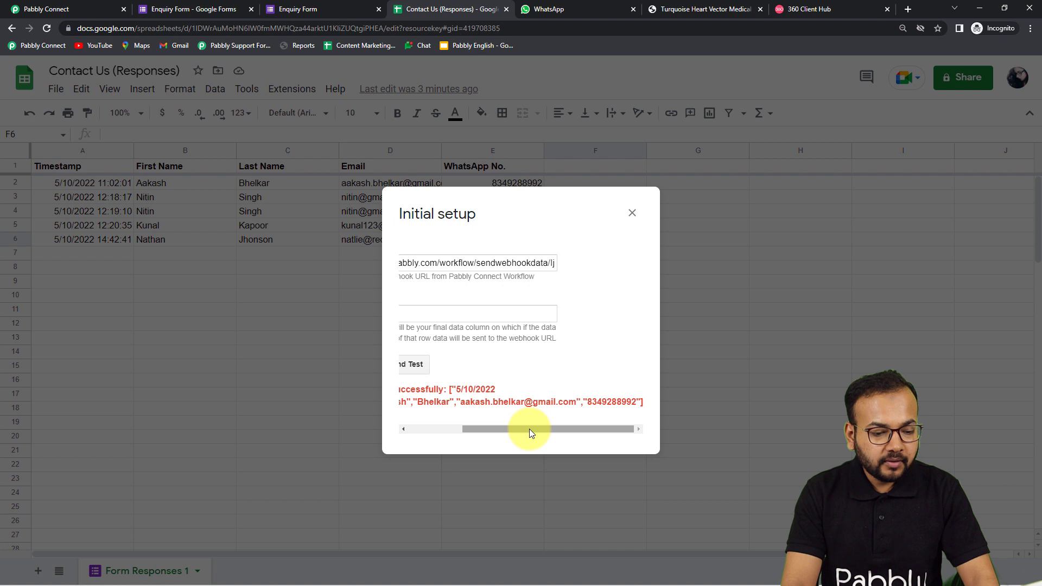
left_click_drag(529, 429, 440, 436)
left_click(424, 369)
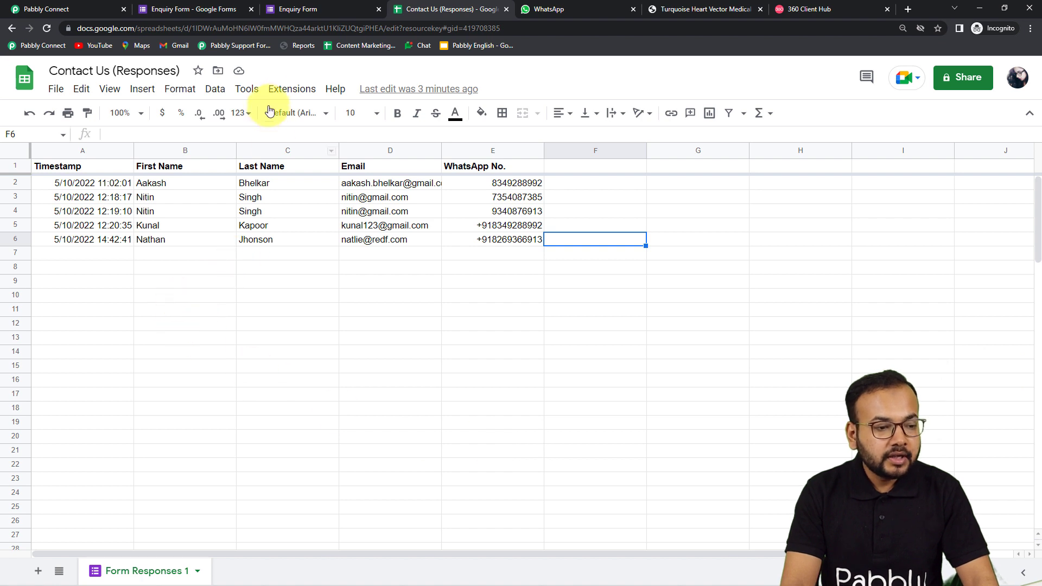
Check the Send On Event option of the Pabbly Connect Webhooks add-on.
left_click(302, 95)
mouse_move(314, 271)
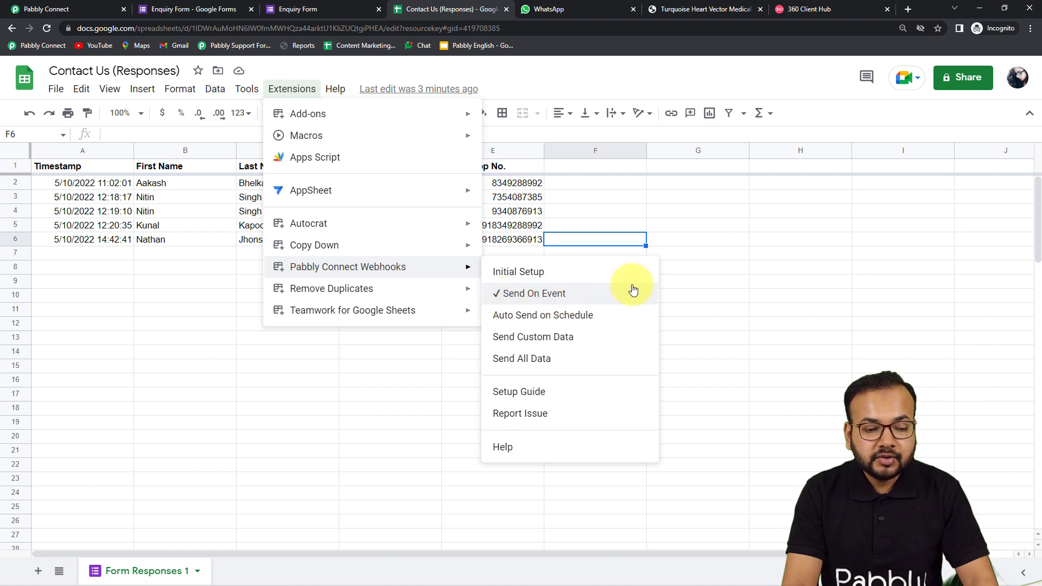
left_click(716, 265)
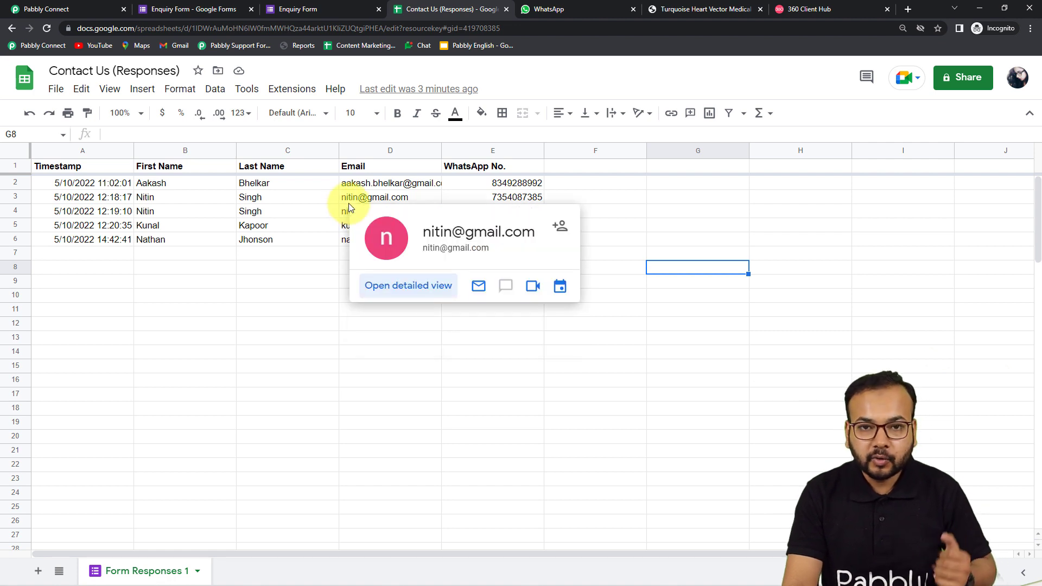
Switch to Pabbly Connect and look over the captured response and the unconfigured action step.
left_click(87, 14)
scroll(149, 229, "down", 4)
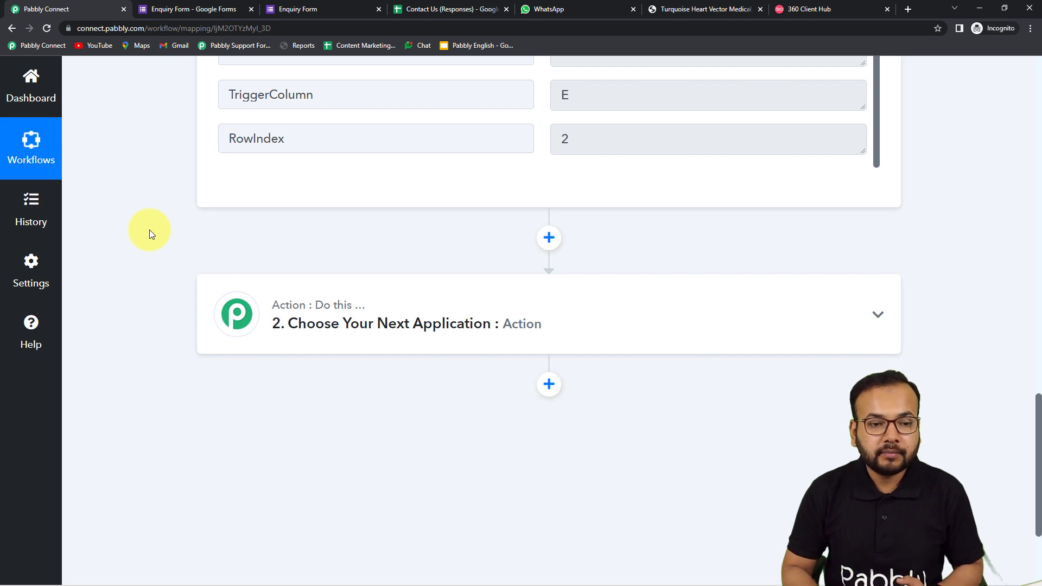
scroll(236, 259, "up", 4)
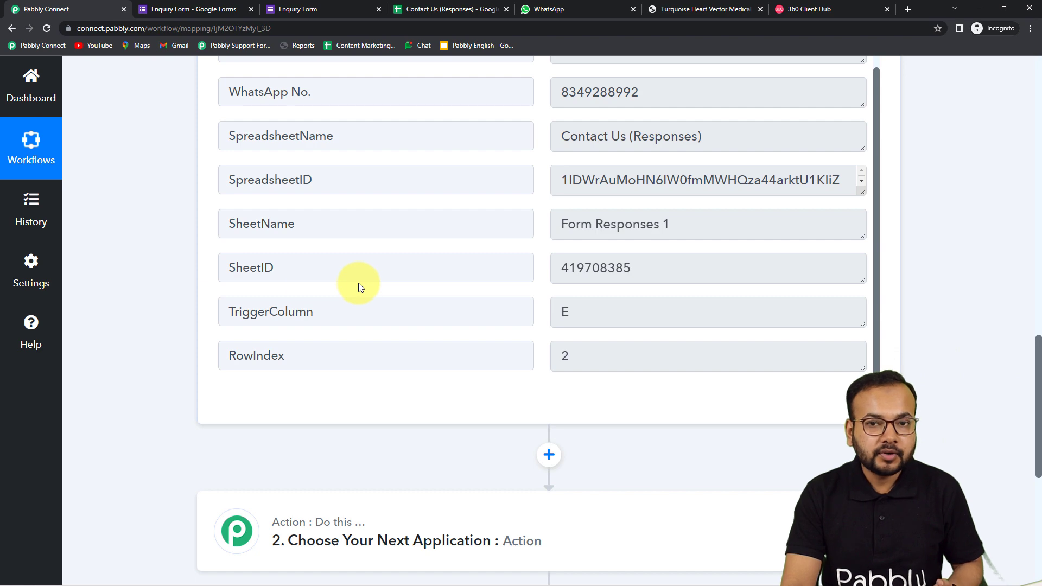
Search the action step's apps for 36 and choose WhatsApp by 360Dialog.
scroll(156, 284, "down", 6)
left_click(381, 209)
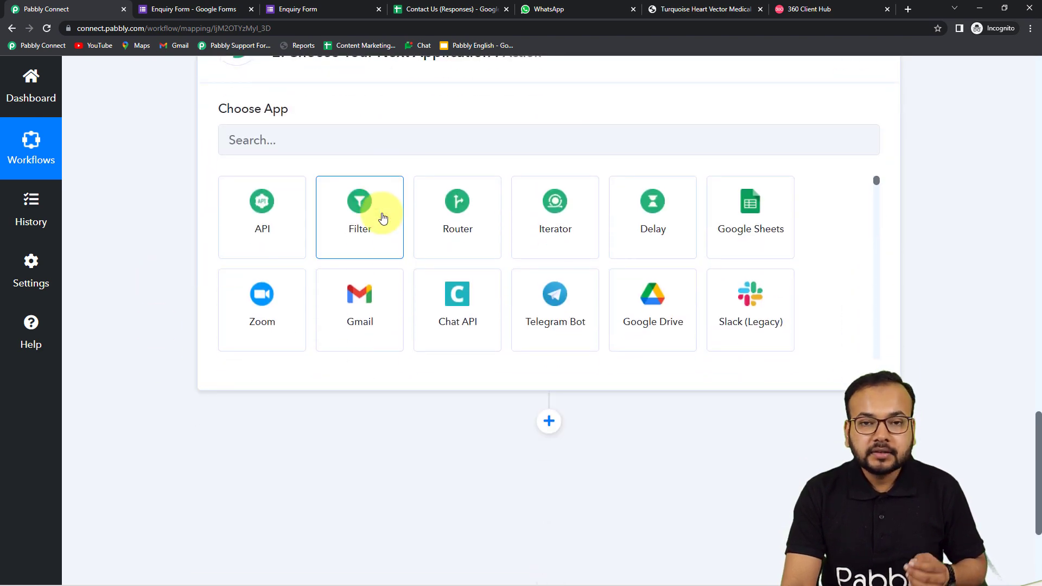
scroll(210, 291, "up", 3)
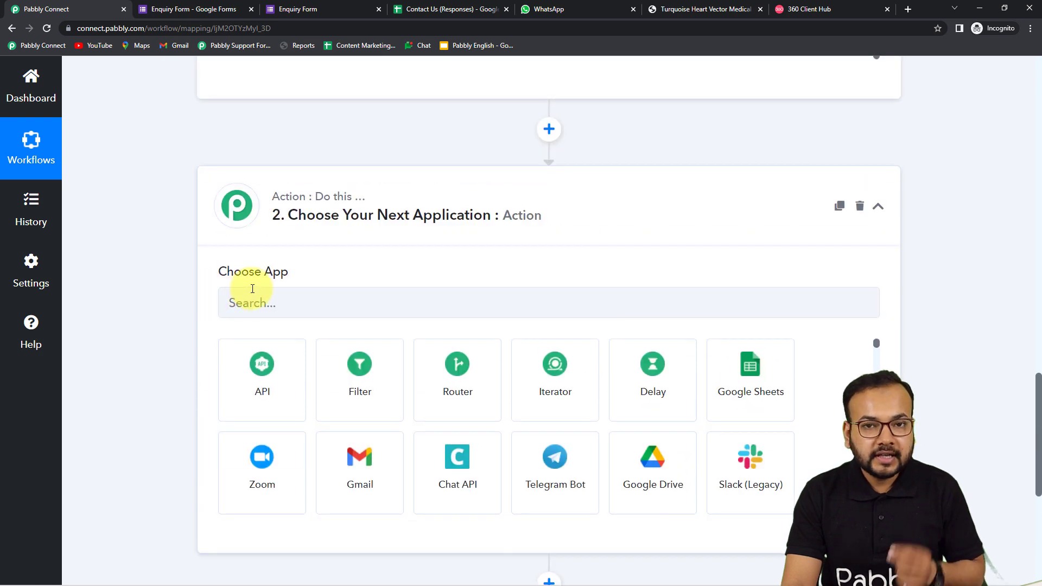
left_click(296, 303)
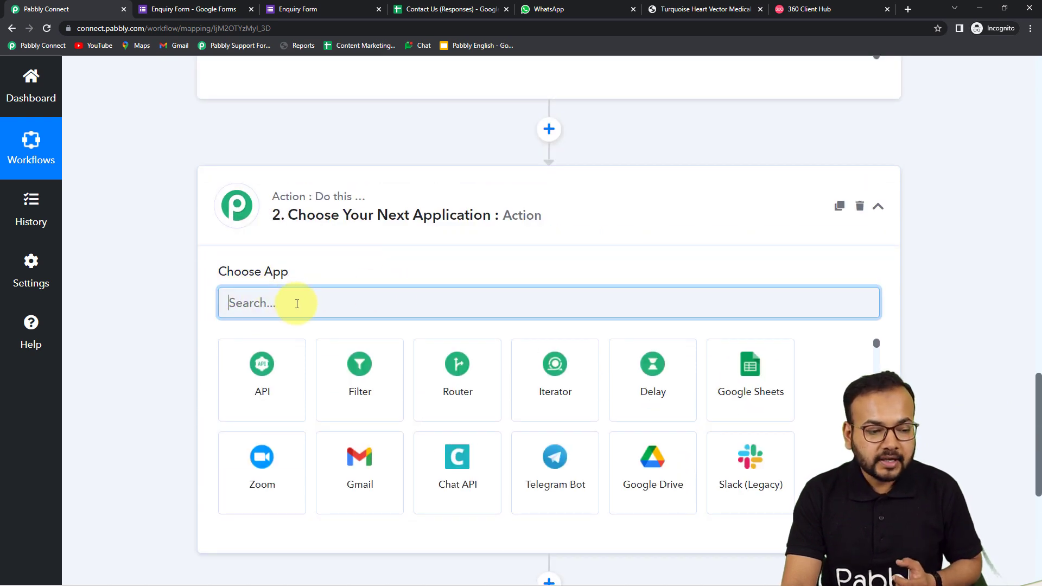
type("36")
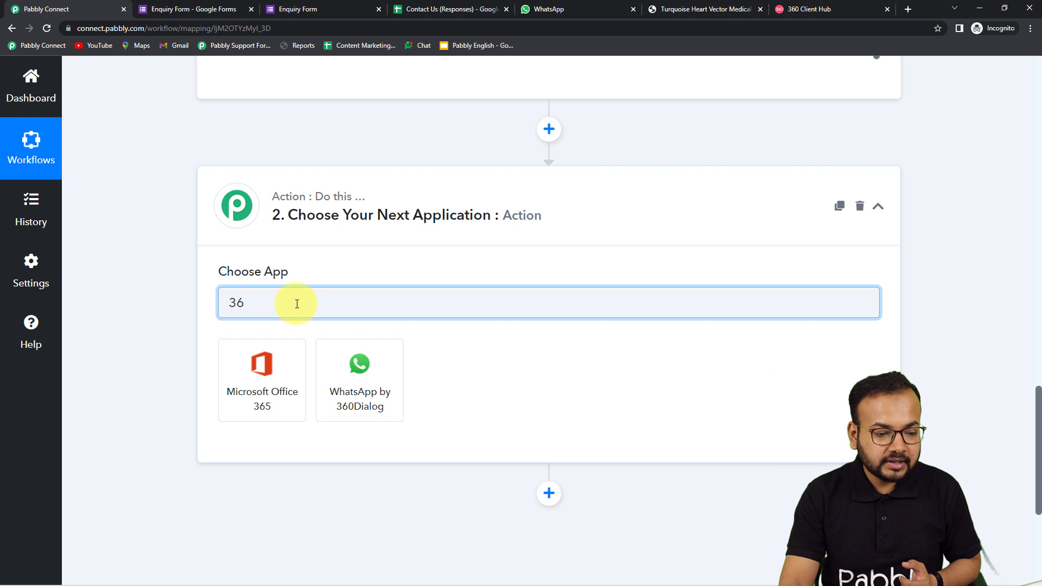
left_click(360, 407)
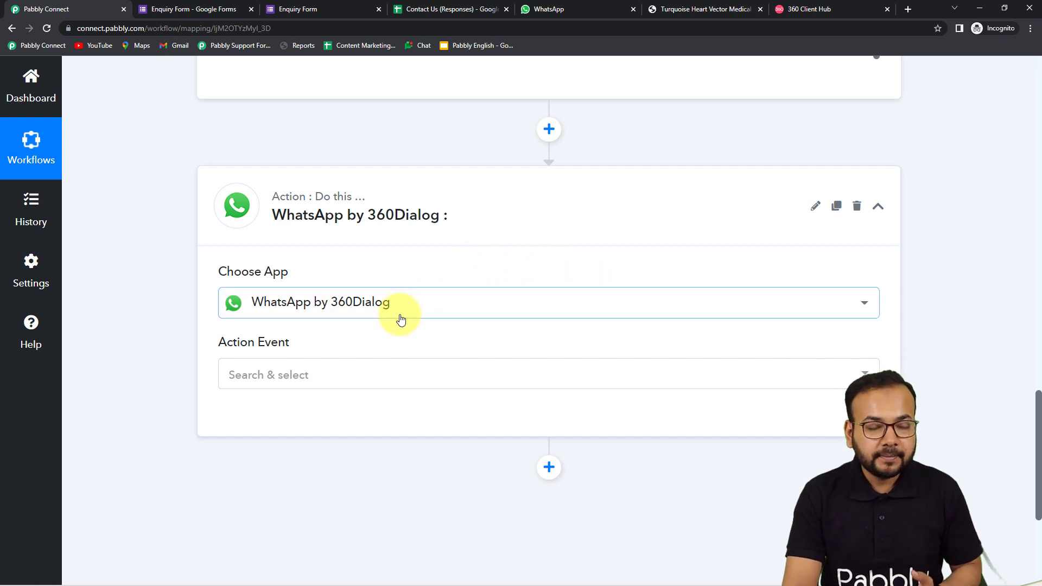
Set the action event to Send Template Message and open the account connection settings.
scroll(158, 317, "down", 2)
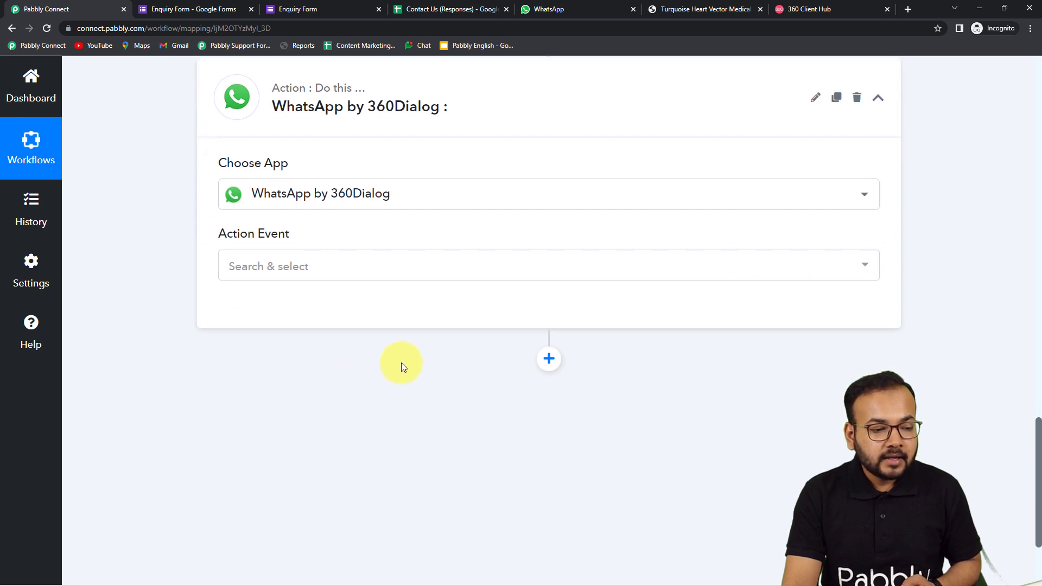
left_click(321, 271)
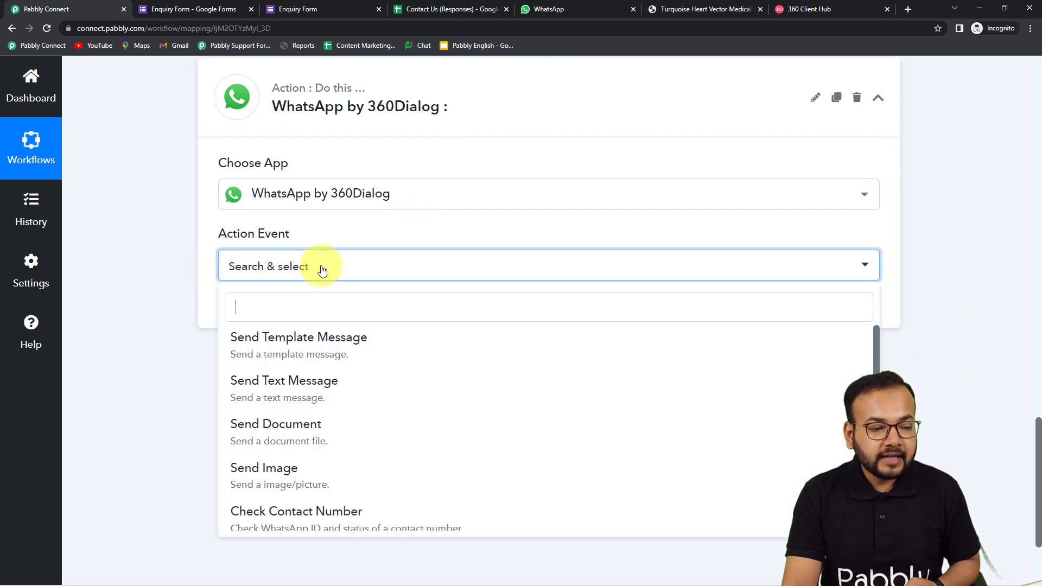
left_click(262, 348)
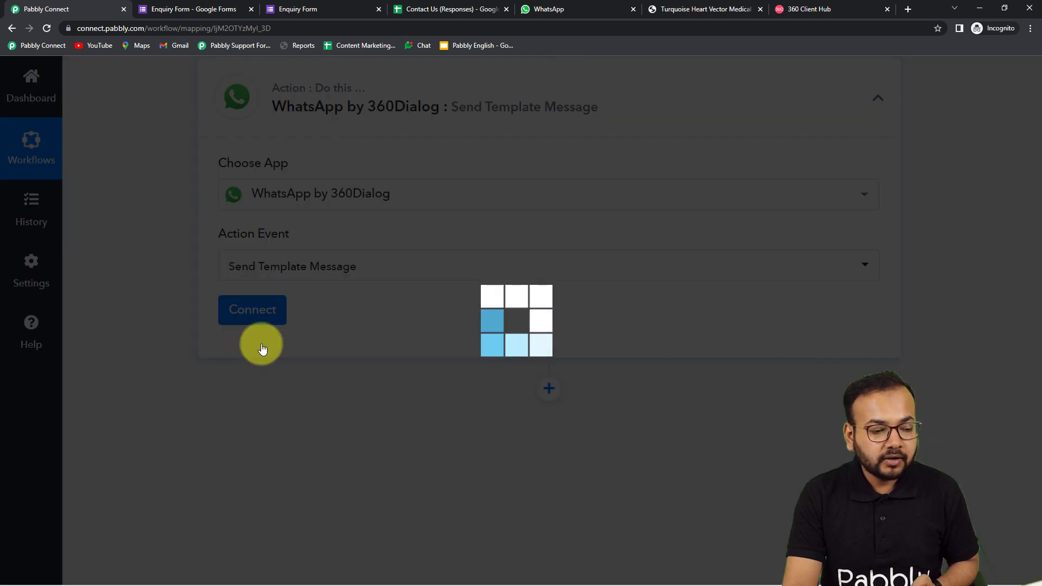
left_click(258, 317)
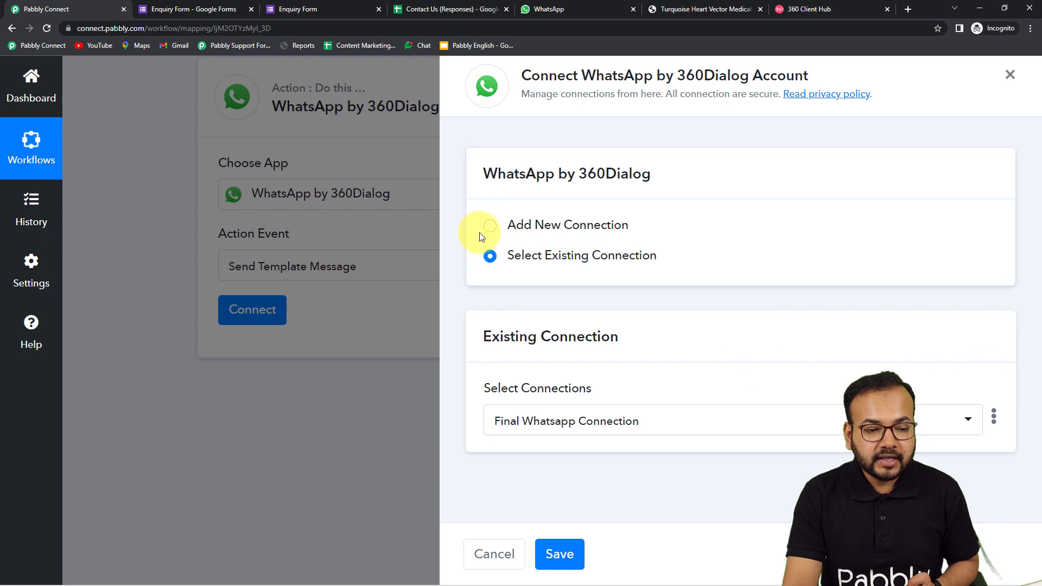
Review the API Key and Domain requirements for a new connection alongside the WhatsApp Accounts page in 360 Client Hub.
left_click(494, 231)
scroll(490, 230, "down", 3)
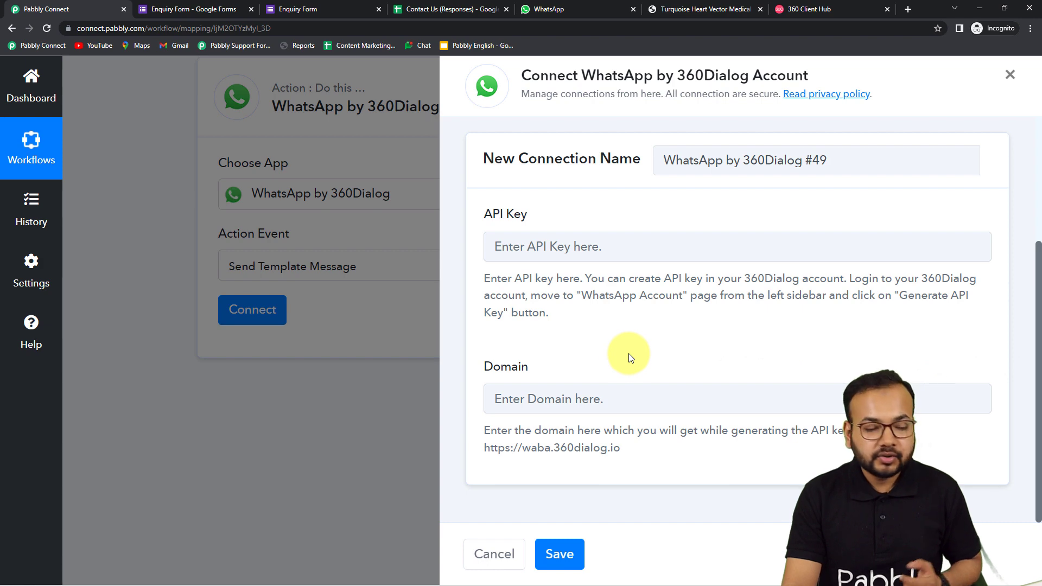
left_click(807, 9)
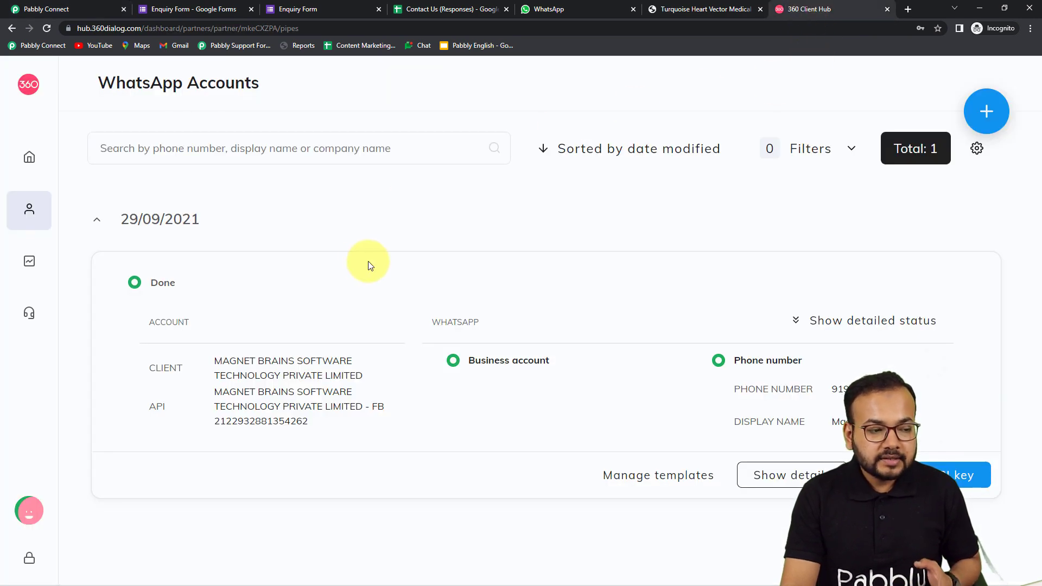
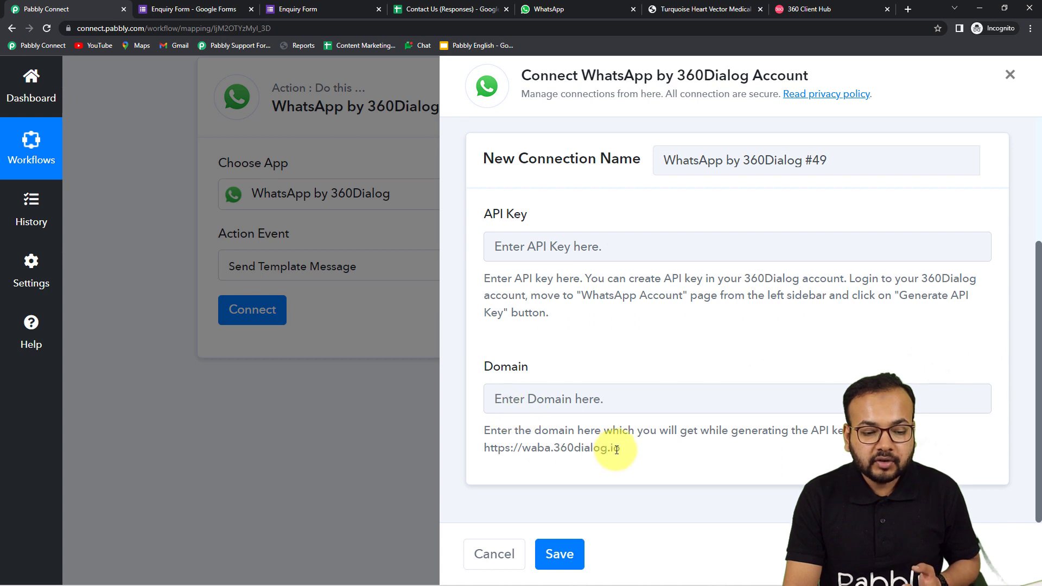
left_click_drag(617, 449, 485, 451)
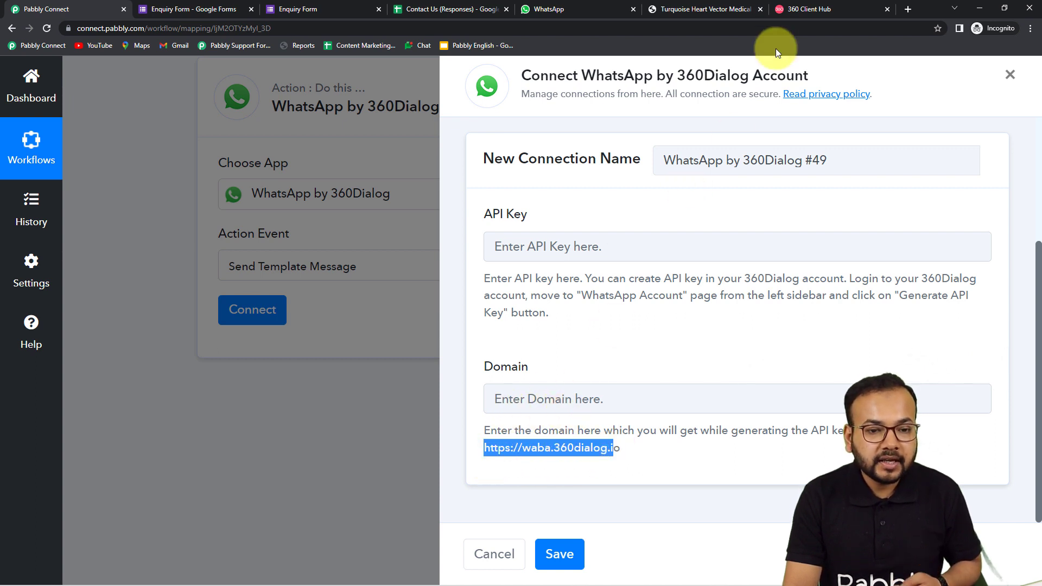
left_click(791, 10)
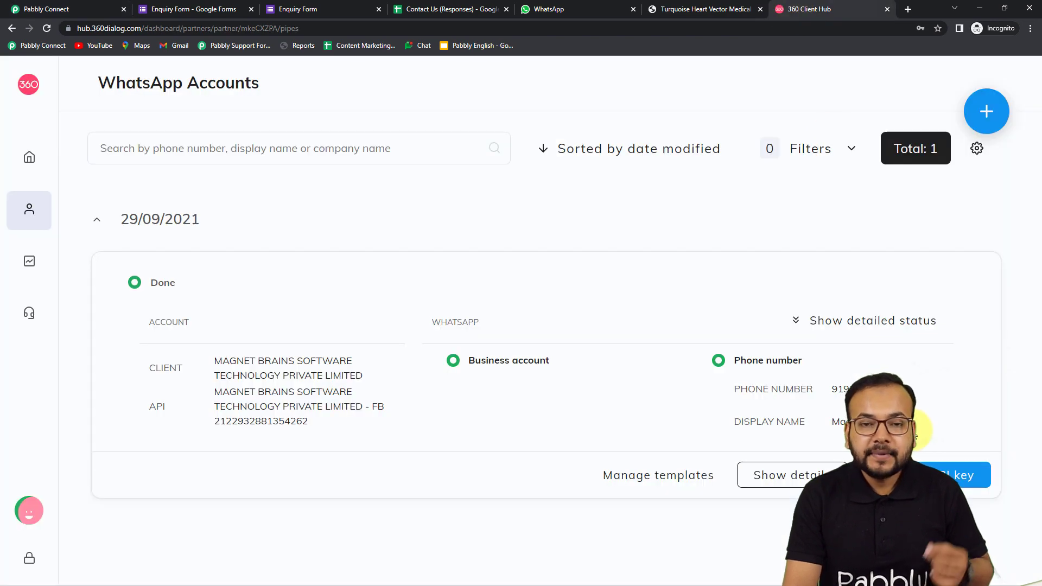
left_click(90, 8)
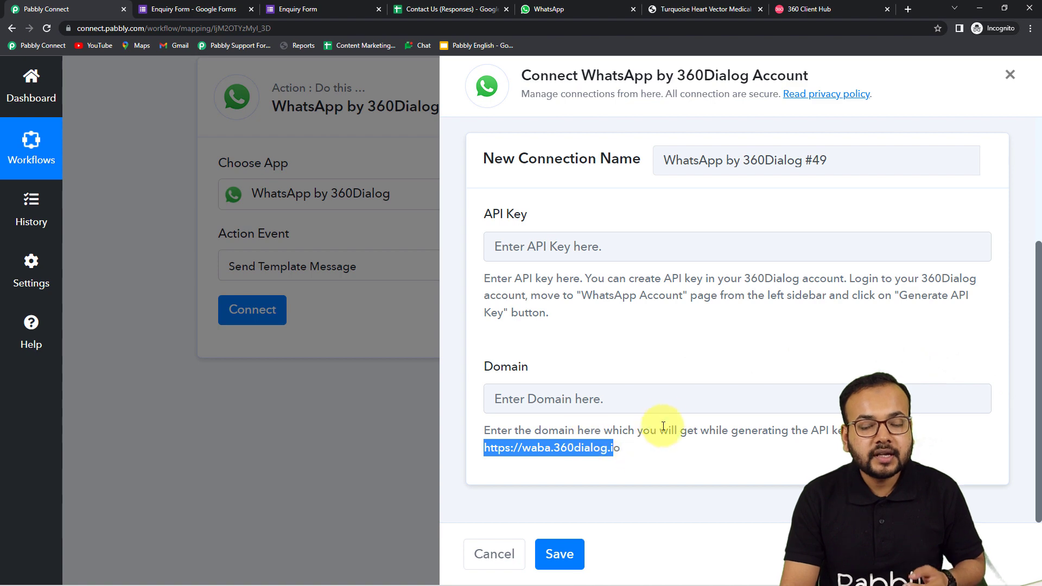
left_click(797, 10)
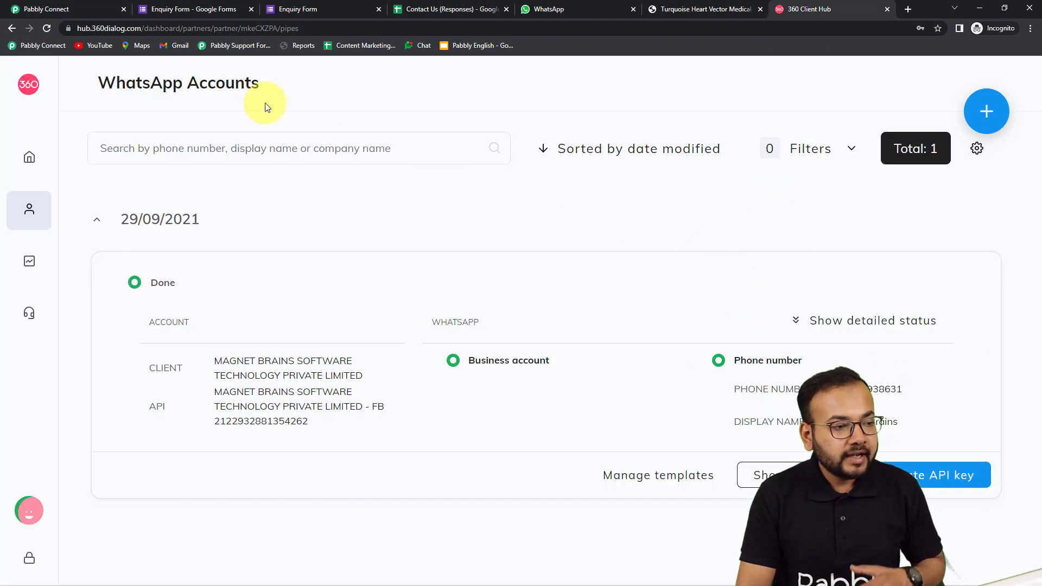
left_click(63, 11)
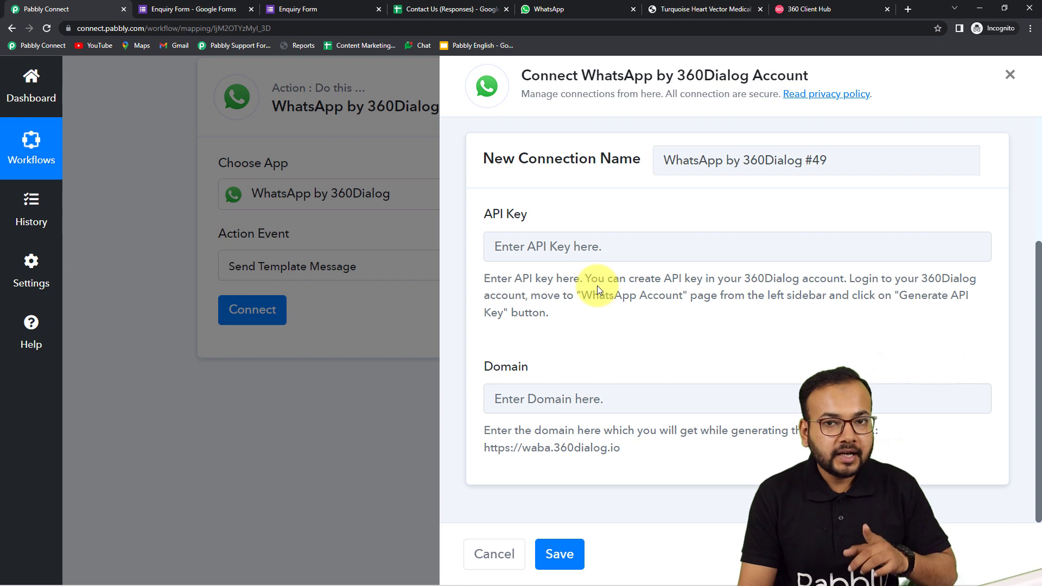
scroll(604, 233, "up", 2)
scroll(603, 232, "down", 2)
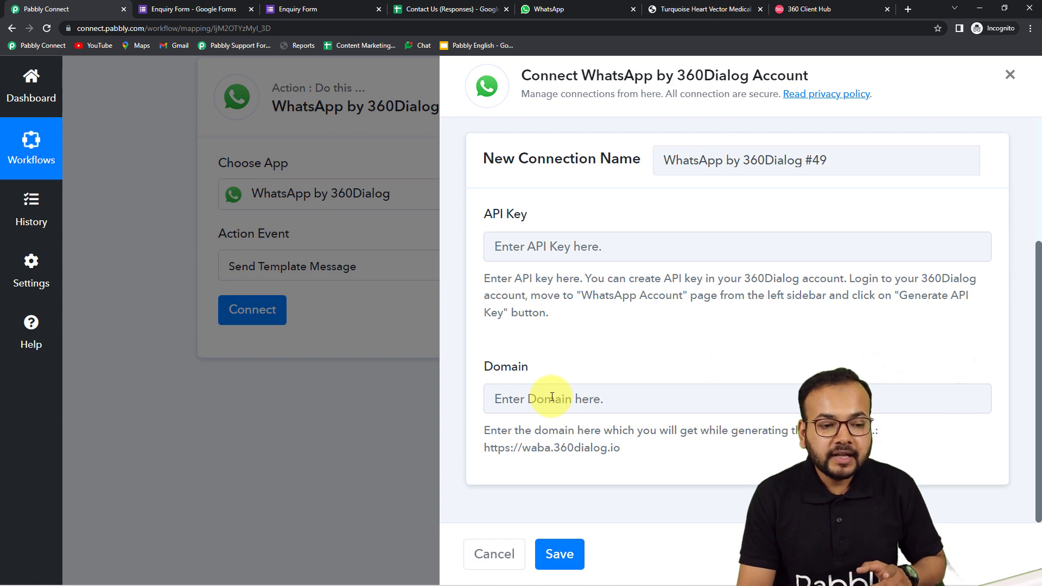
Connect the action step through the existing connection named Final Whatsapp Connection.
scroll(551, 397, "up", 3)
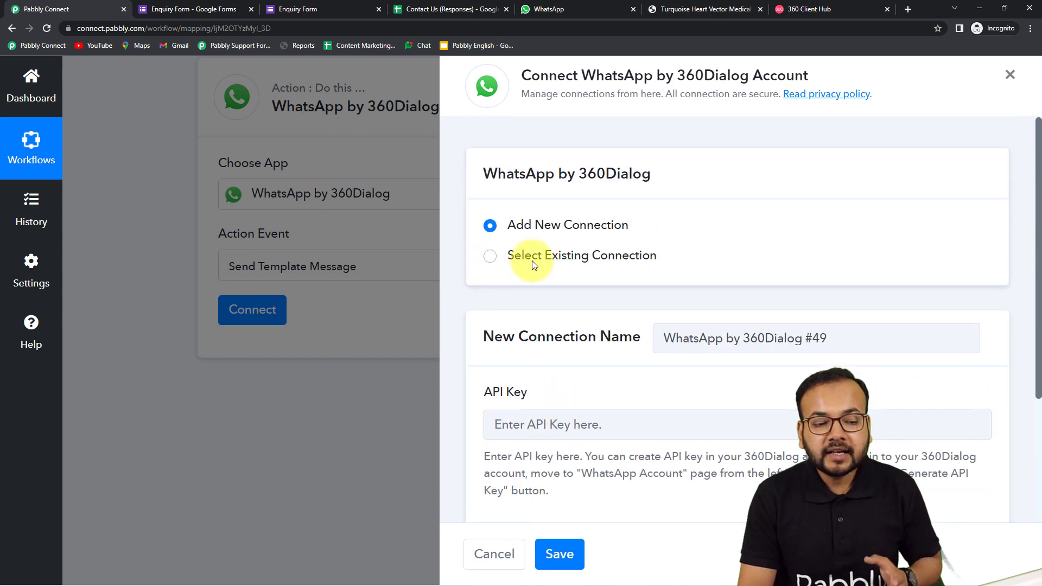
left_click(530, 260)
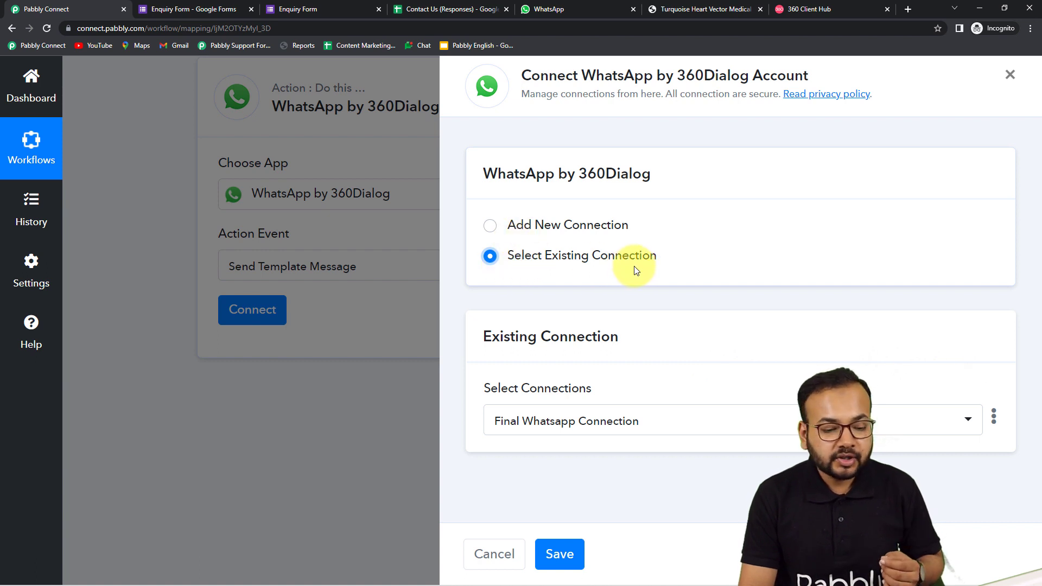
left_click(559, 553)
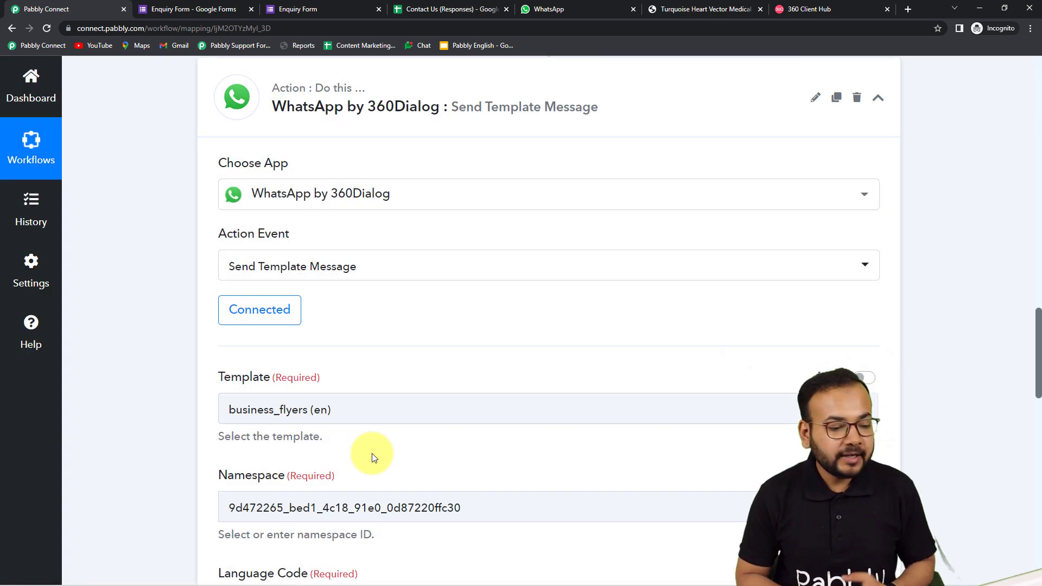
Check the template fields of the action step, then switch to 360 Client Hub and browse the account's message templates.
scroll(217, 310, "down", 5)
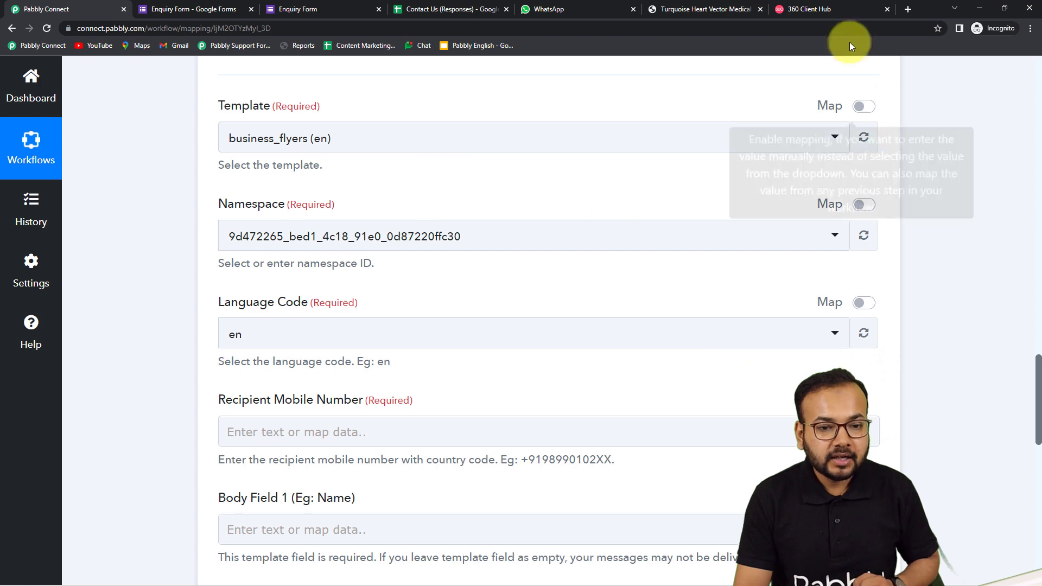
left_click(816, 11)
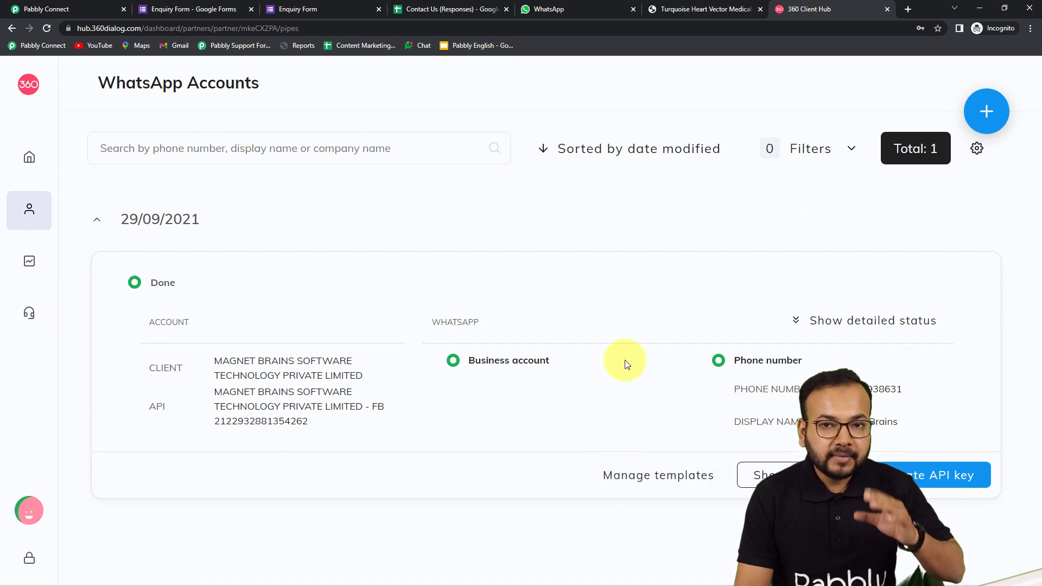
left_click(643, 477)
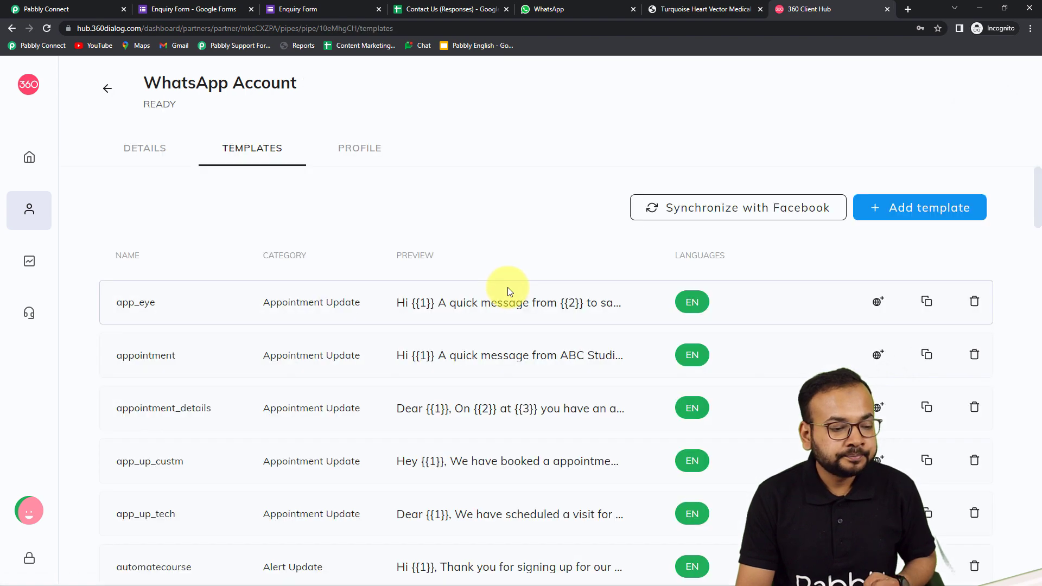
scroll(506, 287, "down", 1)
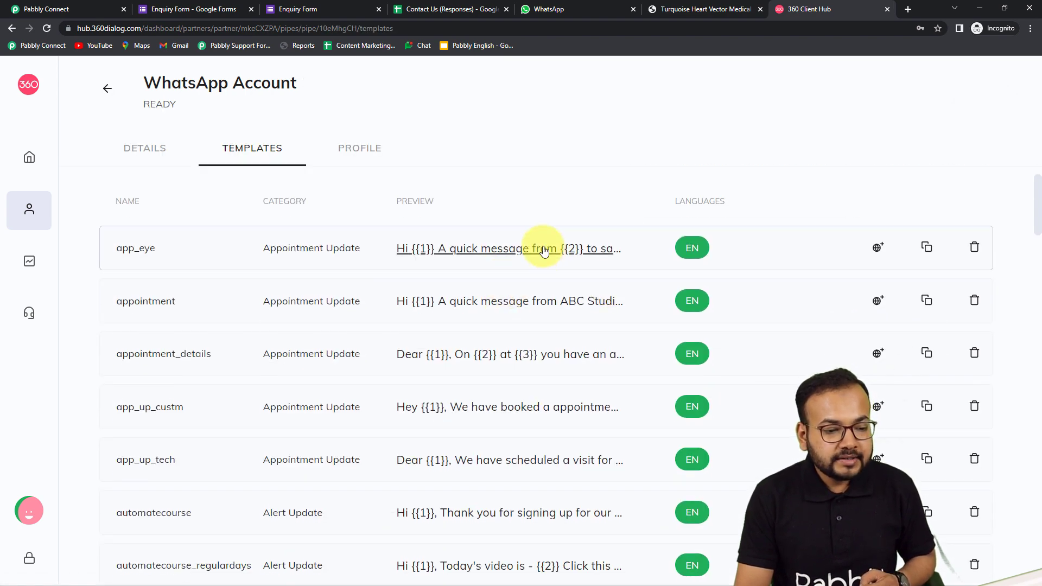
scroll(544, 249, "down", 2)
scroll(534, 336, "up", 3)
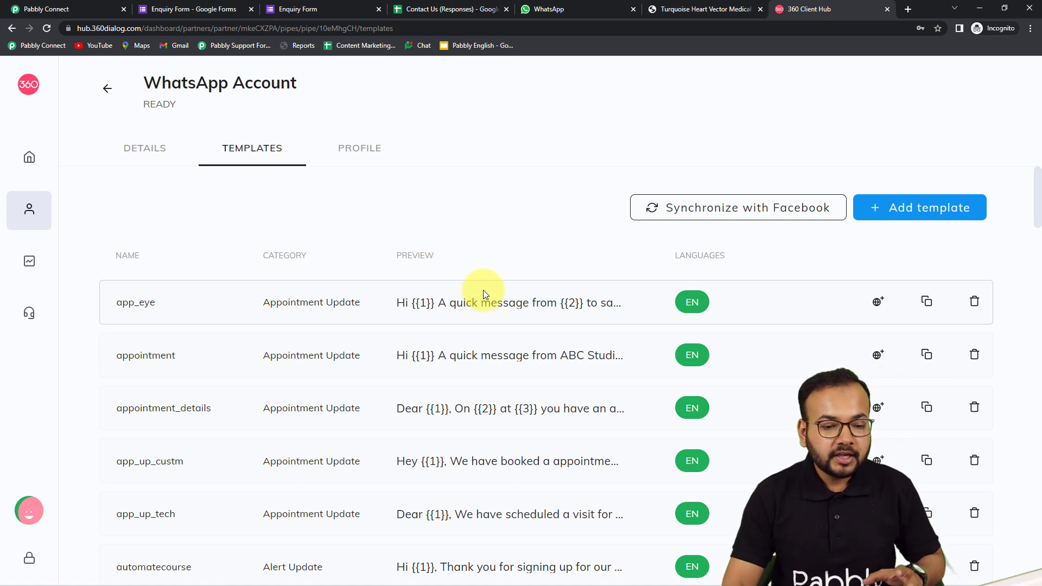
Preview the app_eye template from the template list and close the preview.
scroll(488, 293, "down", 3)
scroll(497, 298, "up", 3)
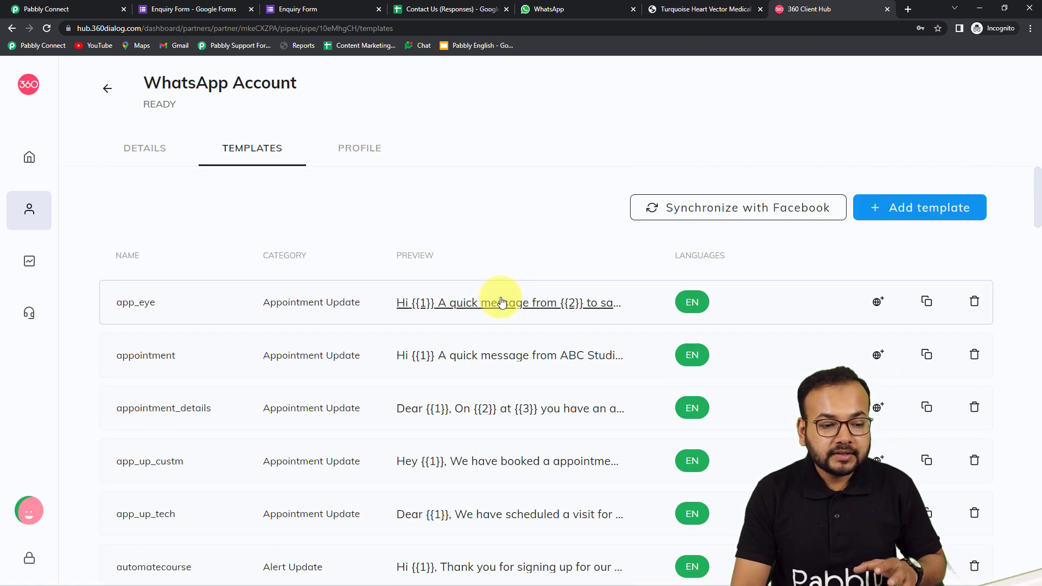
left_click(488, 309)
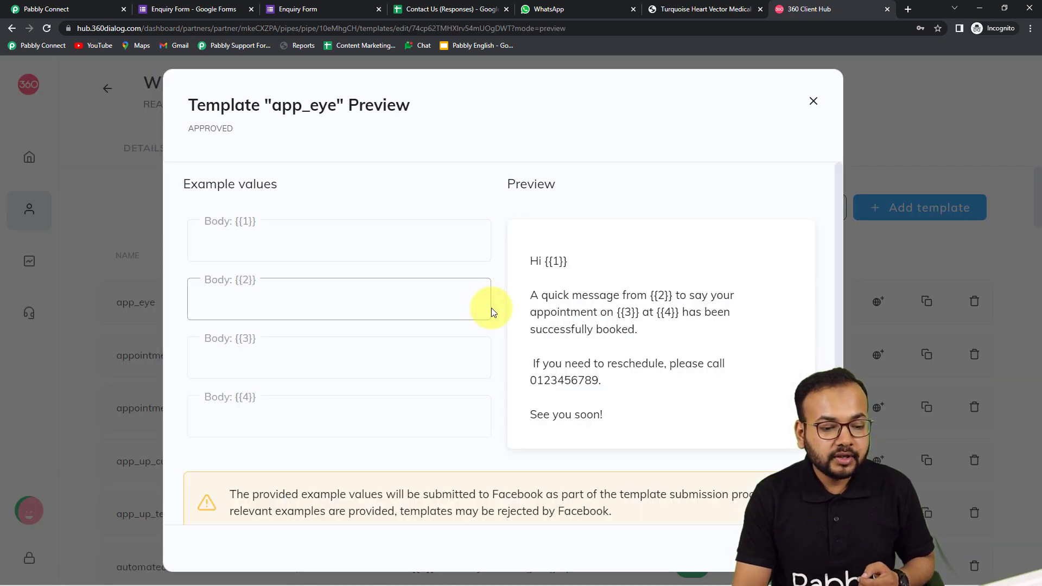
left_click(811, 108)
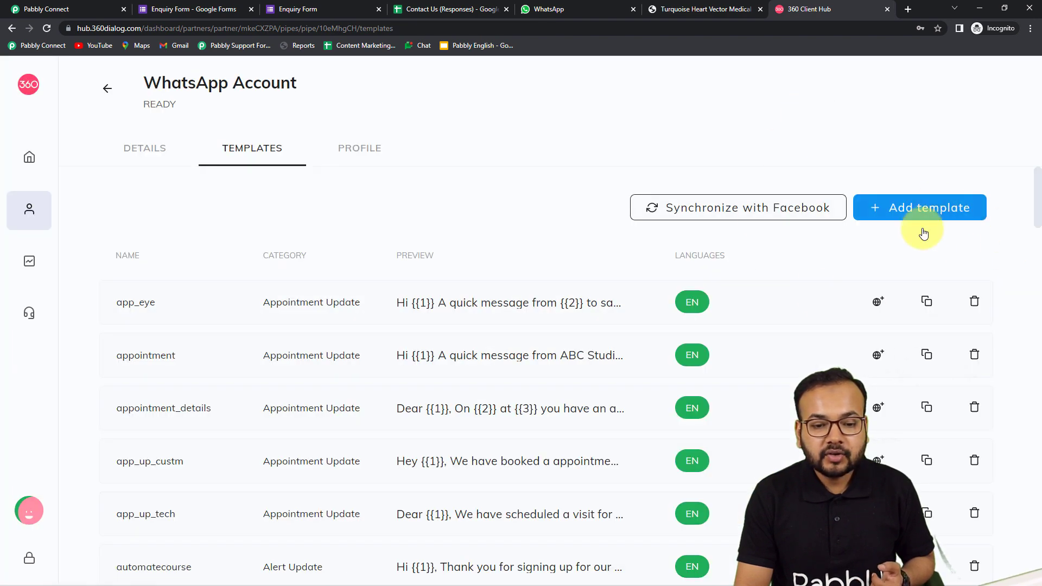
Start a new message template and look through its category options, leaving Auto Reply selected.
left_click(921, 210)
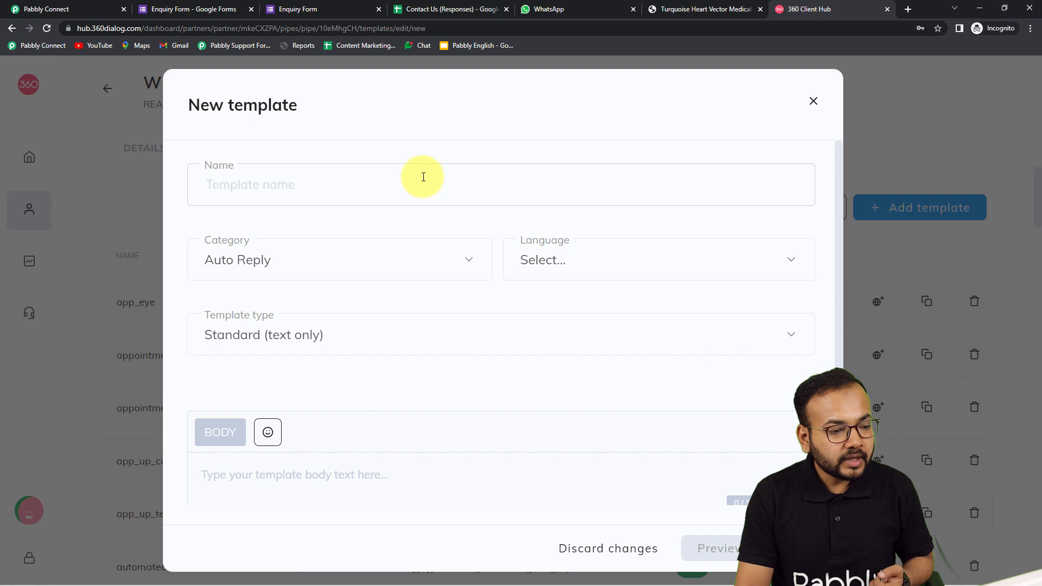
left_click(423, 177)
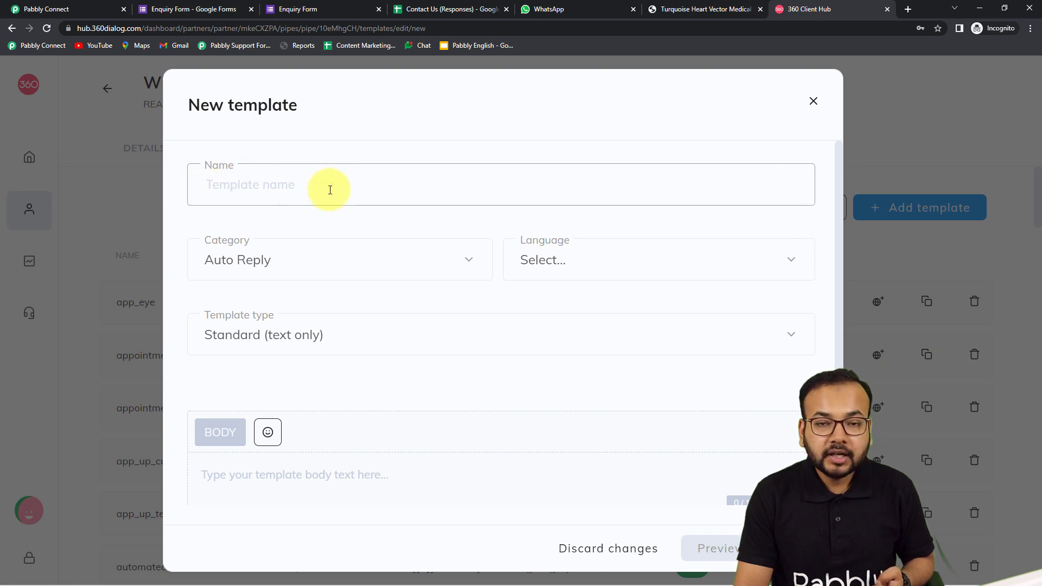
scroll(334, 298, "down", 1)
left_click(315, 237)
scroll(318, 354, "down", 2)
scroll(317, 355, "down", 3)
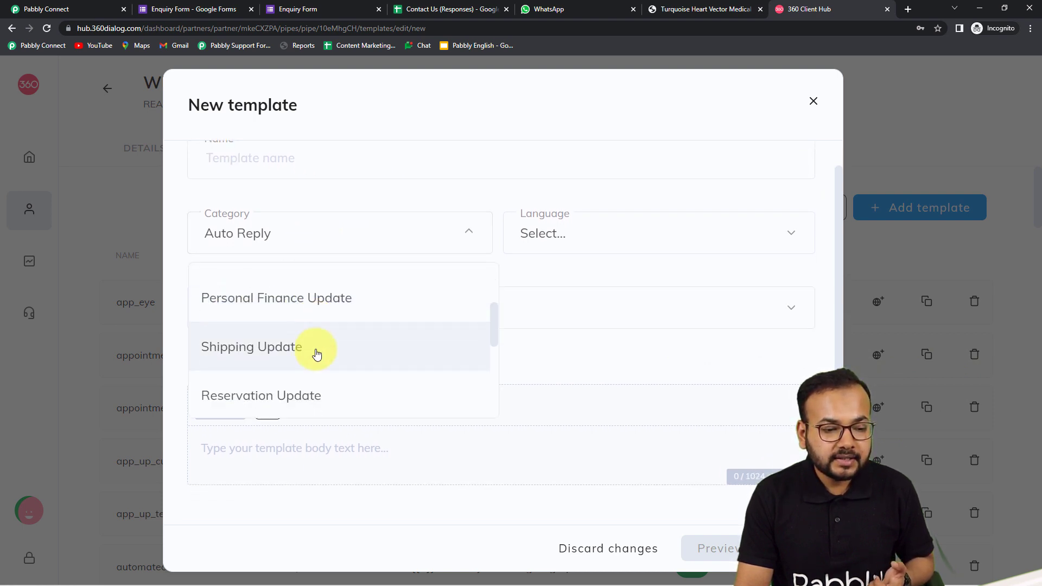
left_click(425, 185)
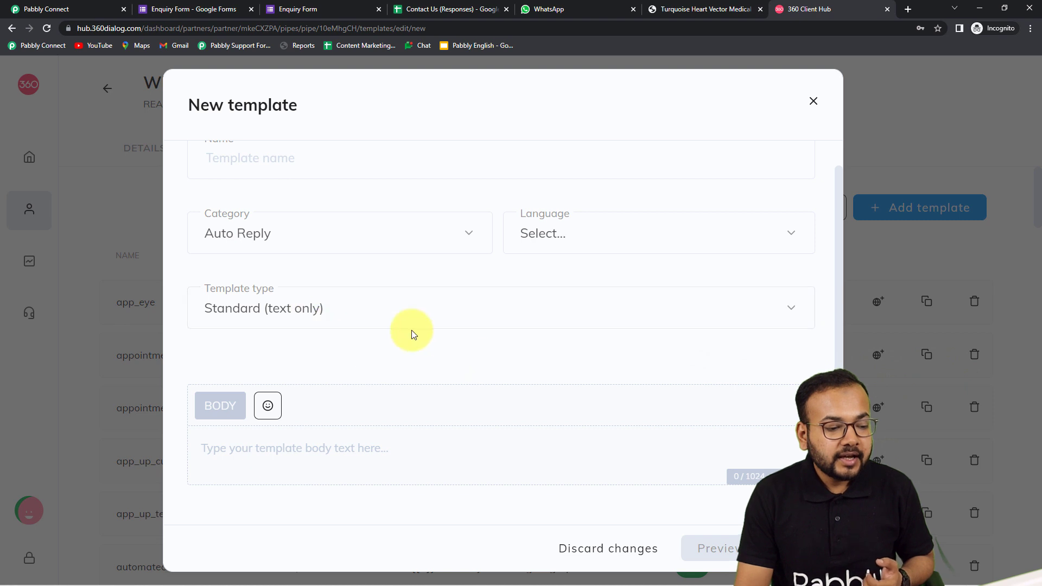
Set the new template's type to Media & Interactive.
left_click(362, 317)
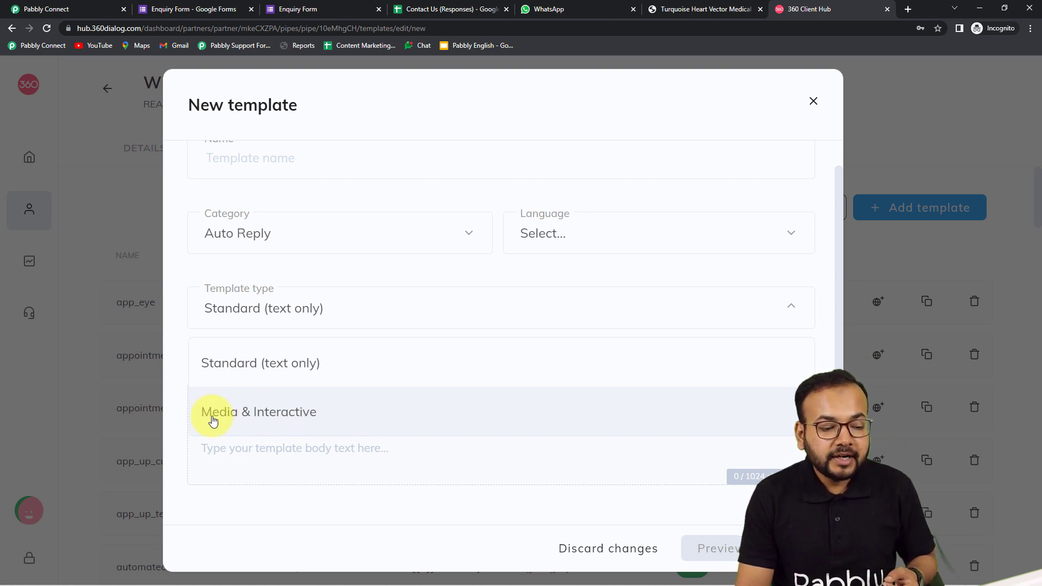
left_click(280, 430)
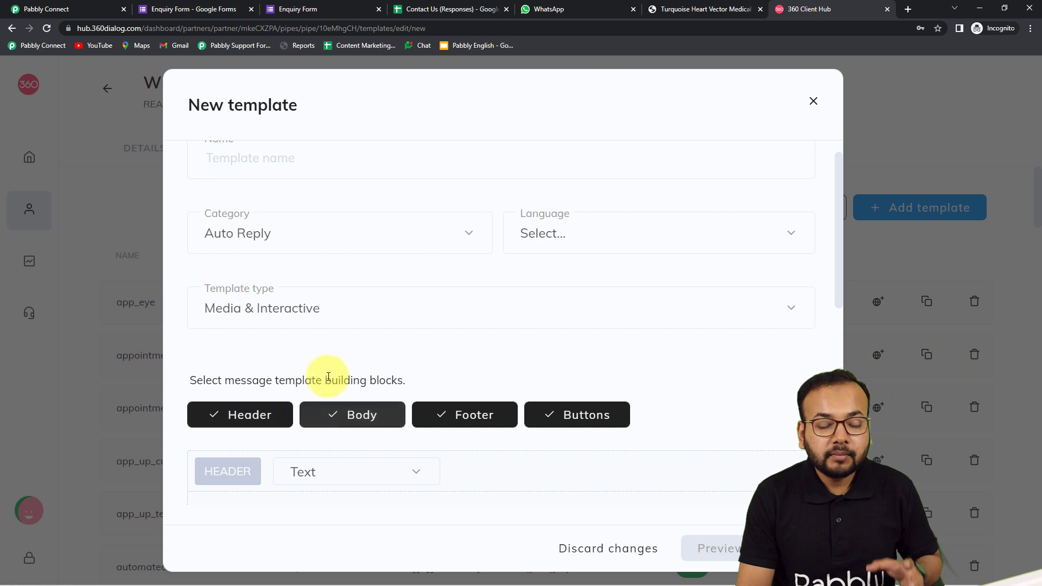
Look through the header format options of the new template and close it without saving.
scroll(336, 373, "down", 2)
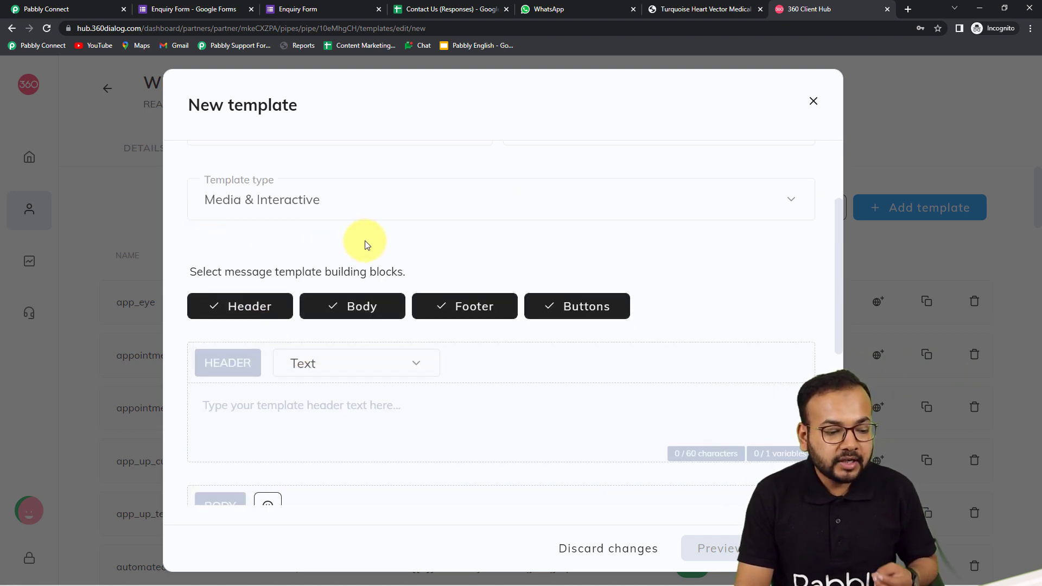
scroll(369, 244, "down", 1)
scroll(267, 356, "down", 2)
left_click(357, 210)
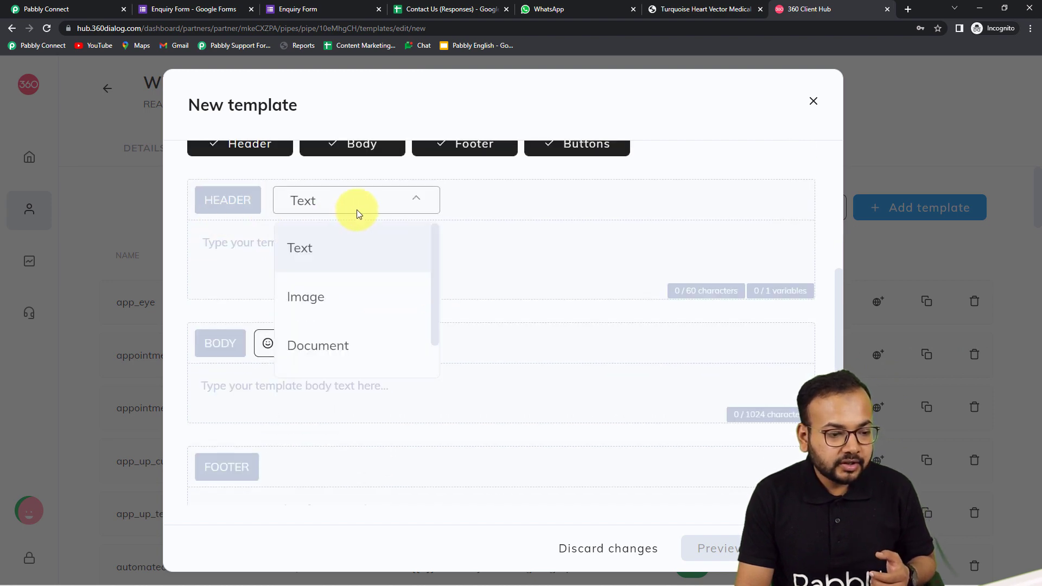
left_click_drag(435, 268, 435, 333)
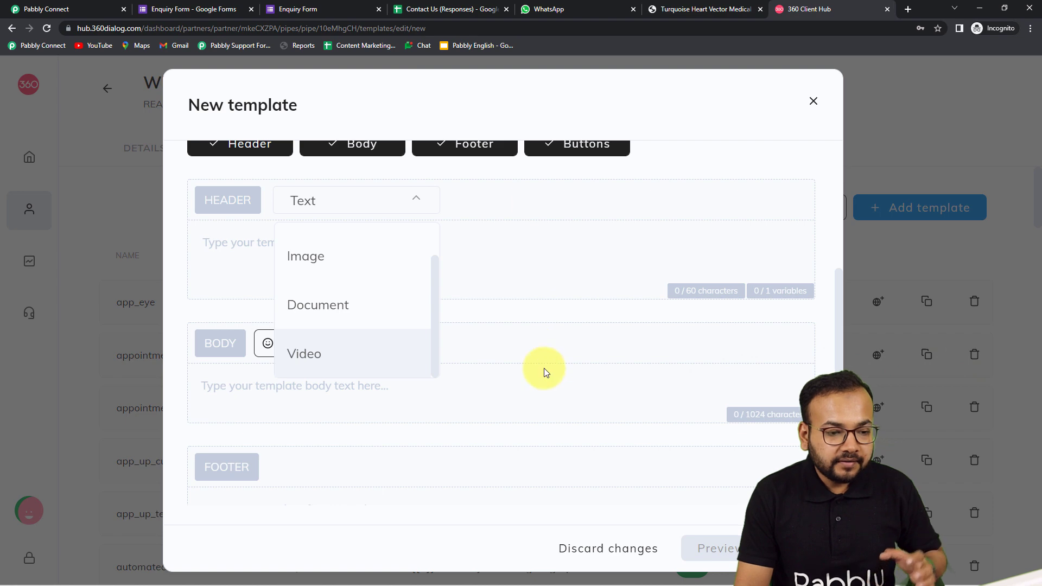
scroll(543, 368, "up", 1)
scroll(553, 318, "up", 3)
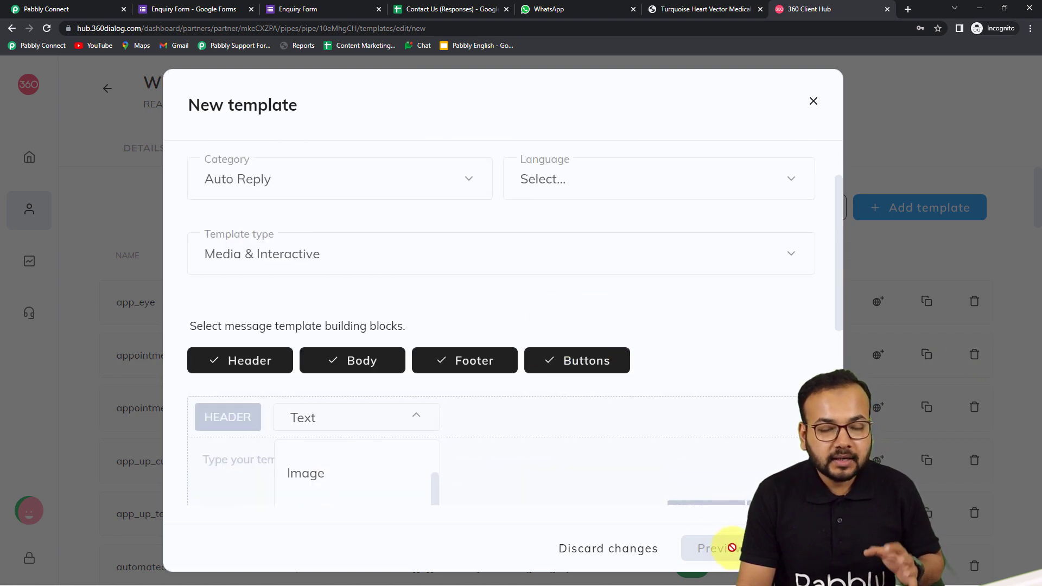
left_click(813, 102)
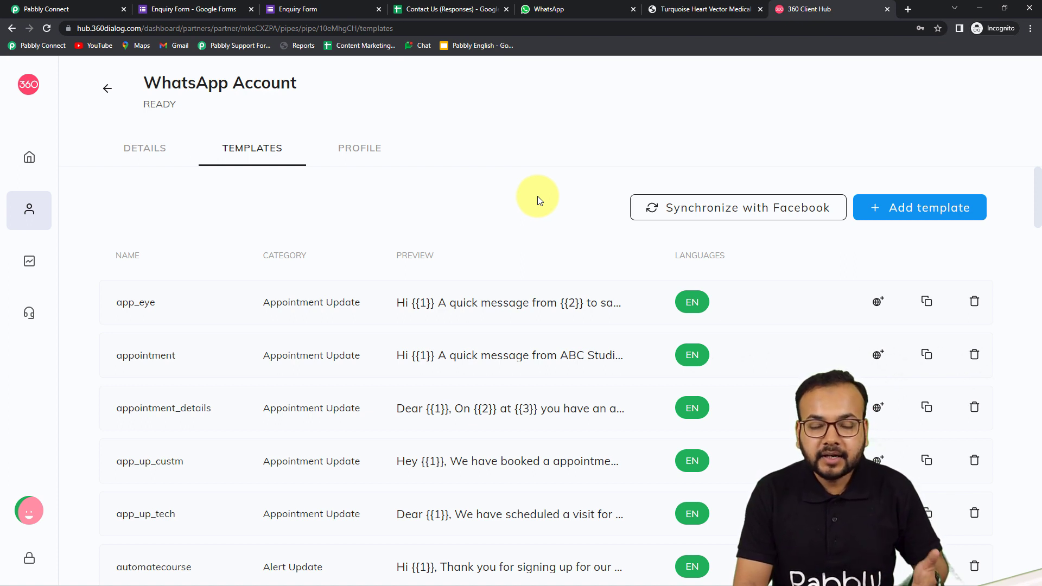
Find the send_pdf_brochure template in the template list and read its preview, including the document header and body variables.
scroll(520, 234, "down", 3)
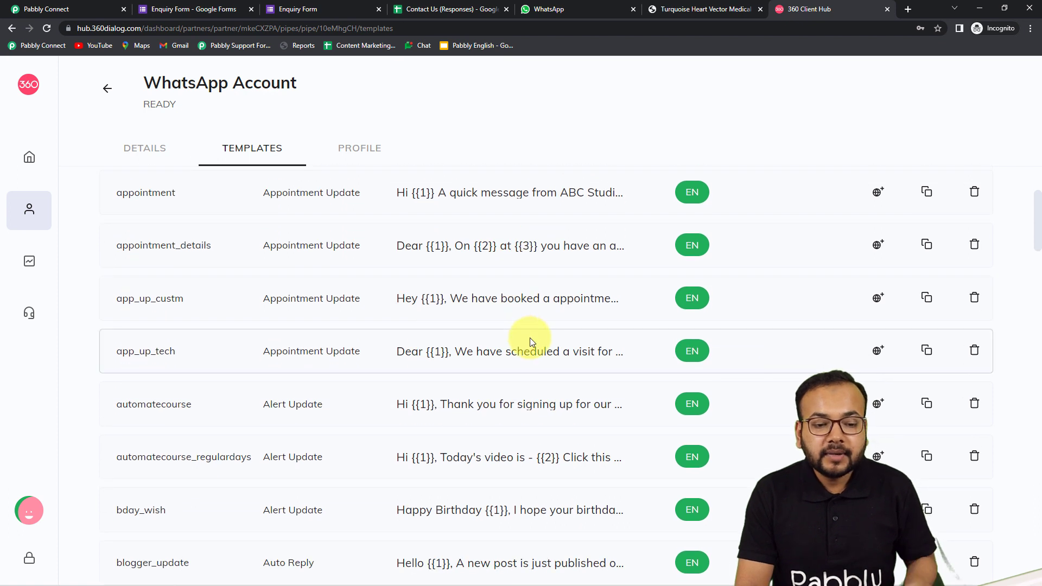
scroll(536, 344, "up", 3)
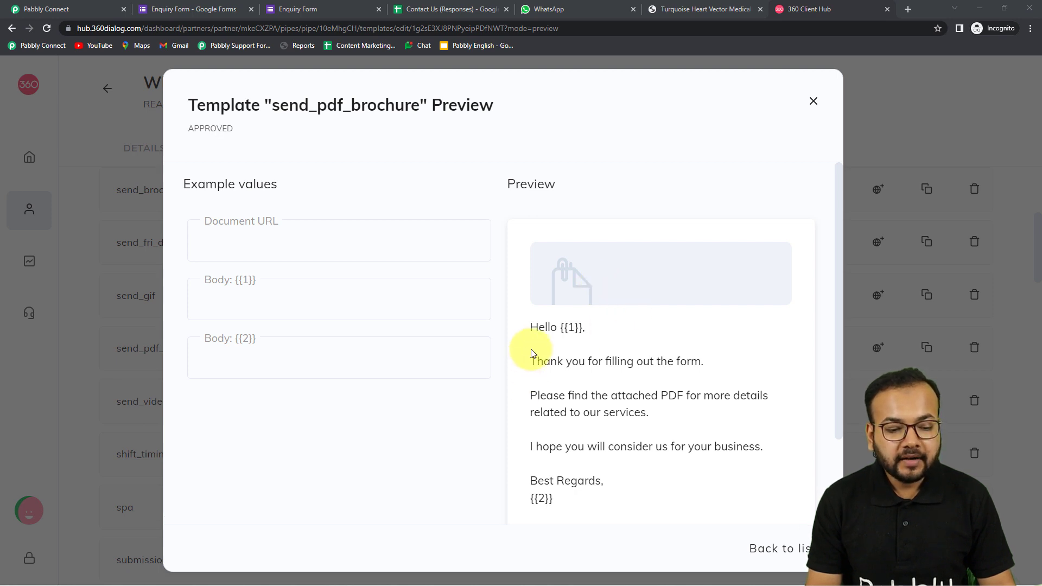
scroll(579, 367, "down", 2)
scroll(580, 367, "up", 2)
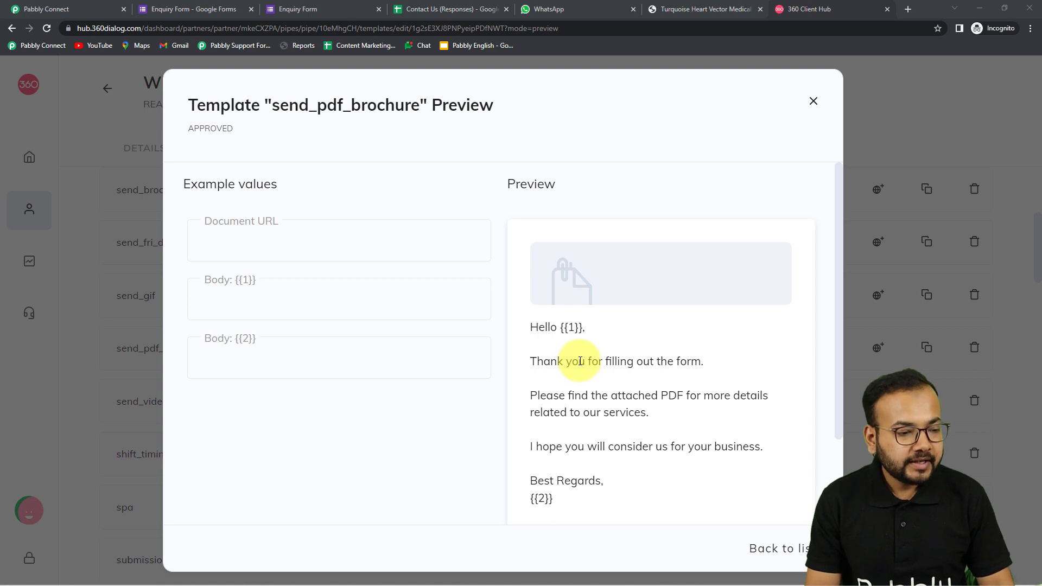
scroll(558, 348, "down", 2)
scroll(255, 283, "up", 2)
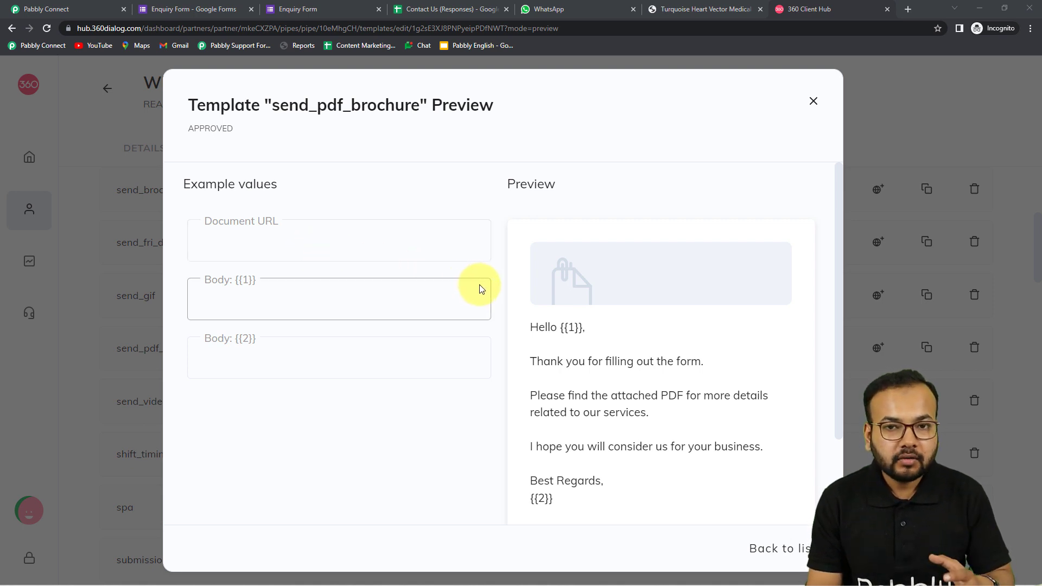
scroll(574, 375, "down", 1)
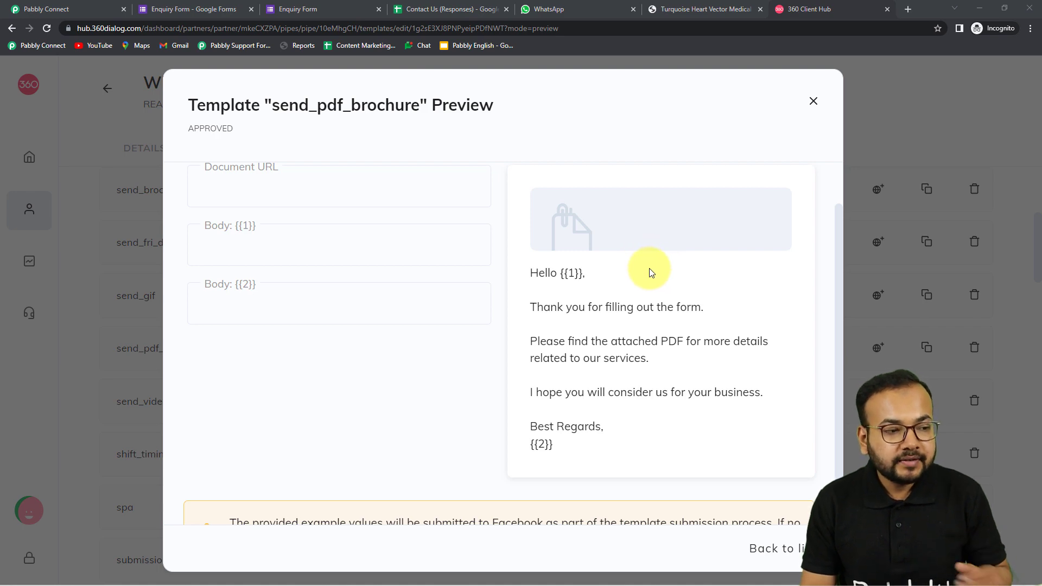
Switch to Pabbly Connect and choose send_pdf_brochure (en) as the template of the WhatsApp action step.
left_click(49, 10)
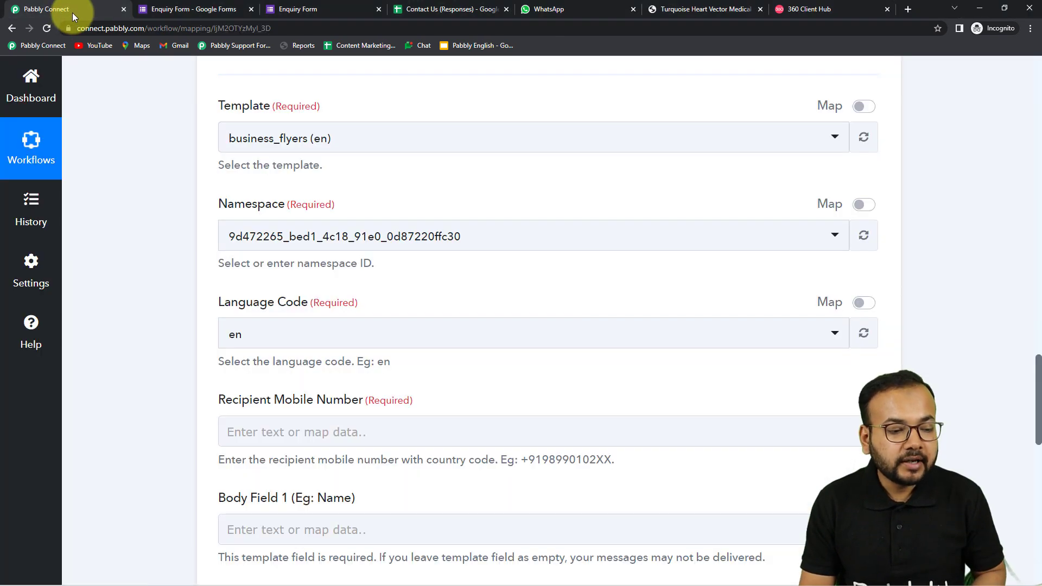
scroll(180, 255, "up", 3)
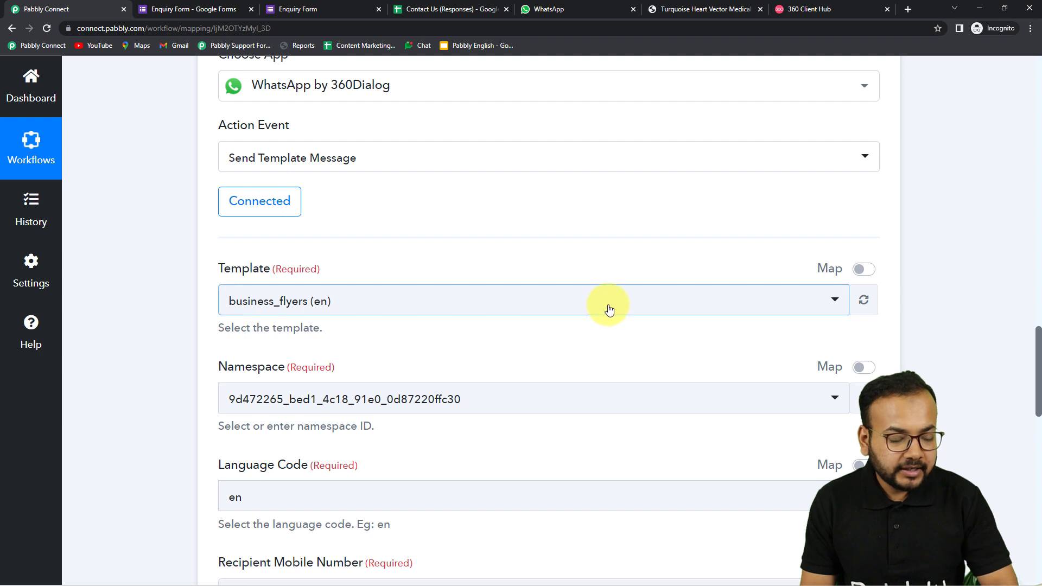
left_click(609, 310)
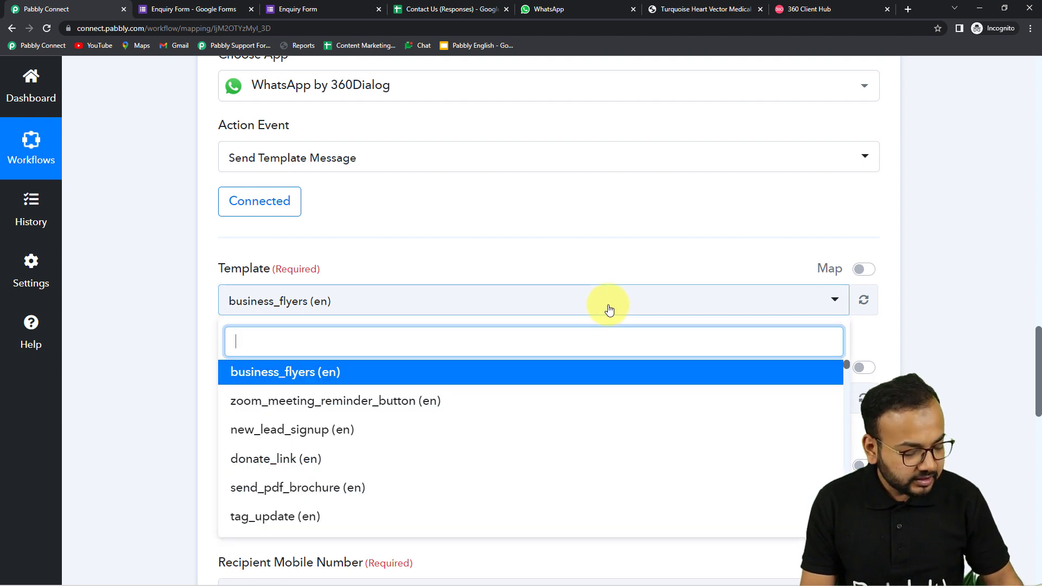
type("se")
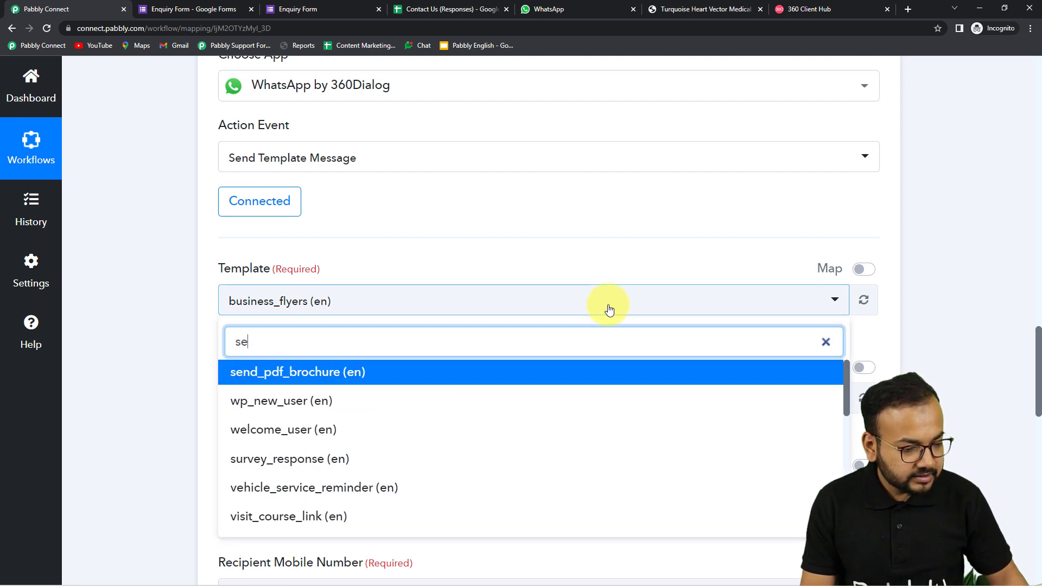
left_click(322, 382)
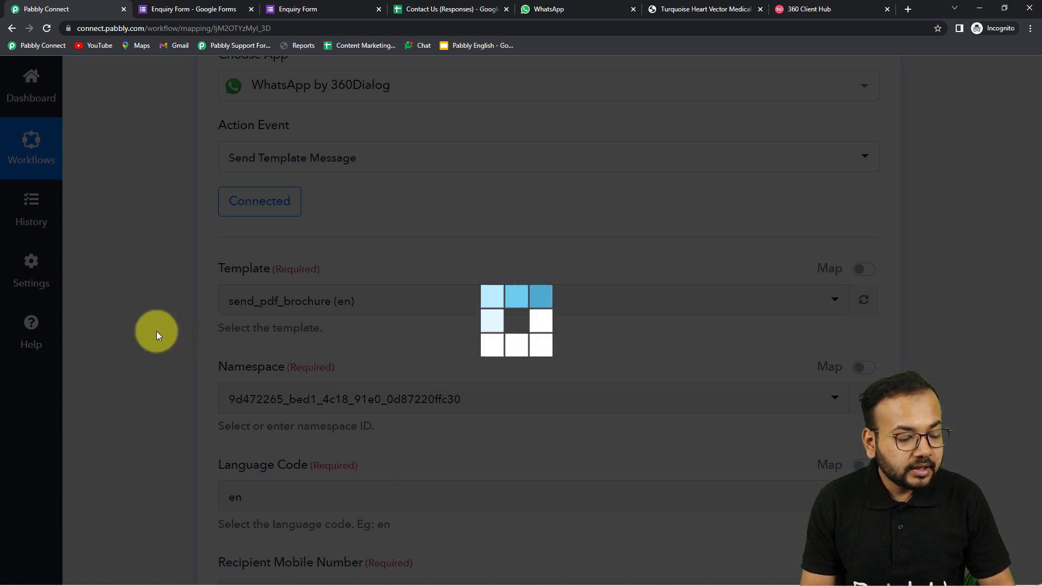
Review the action step's namespace, language code, recipient number, header document and body fields for the chosen template.
scroll(156, 335, "down", 2)
scroll(156, 335, "down", 3)
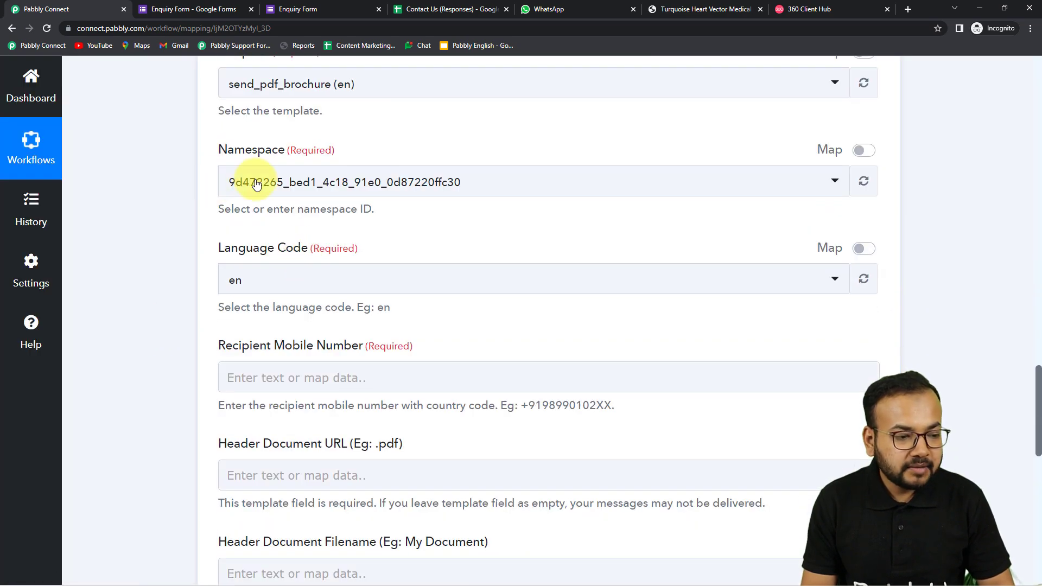
scroll(232, 275, "down", 2)
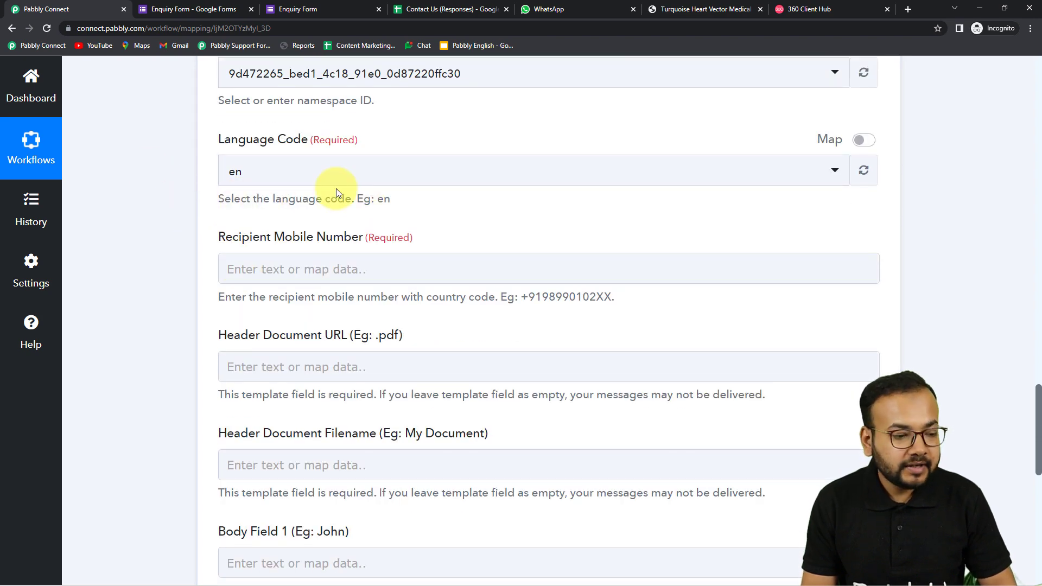
scroll(158, 216, "down", 2)
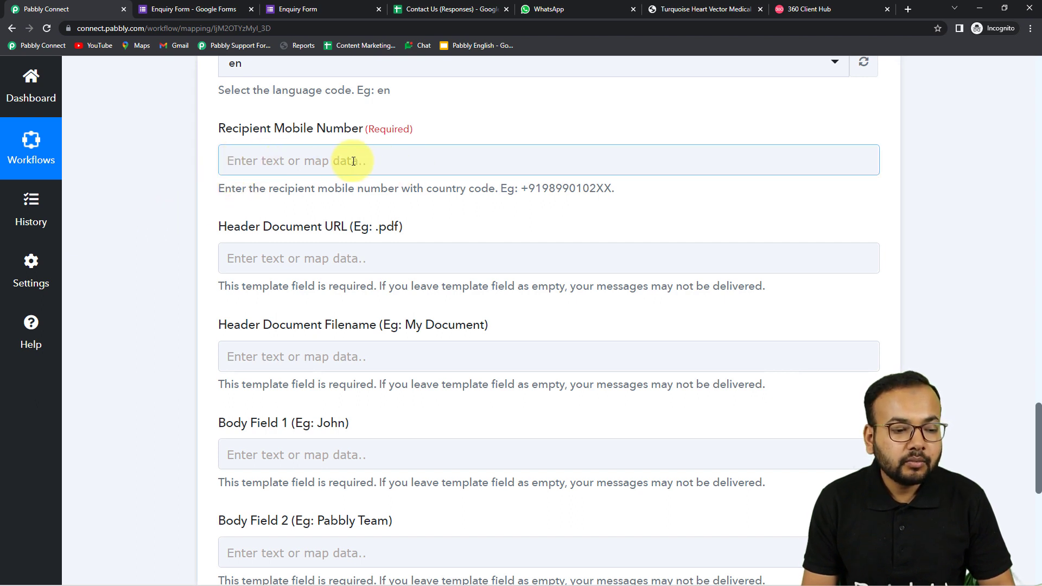
scroll(210, 190, "down", 1)
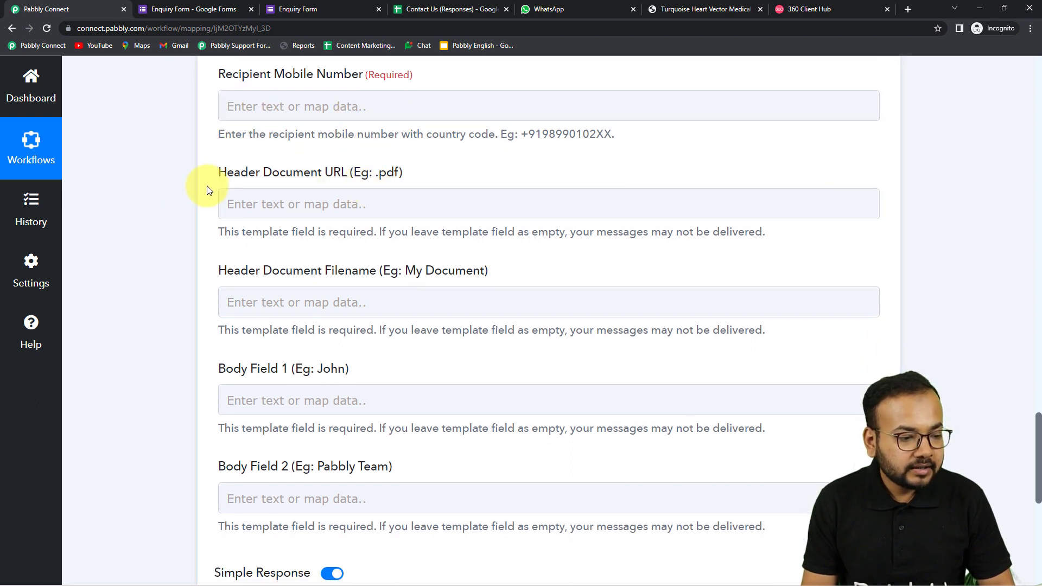
left_click(285, 307)
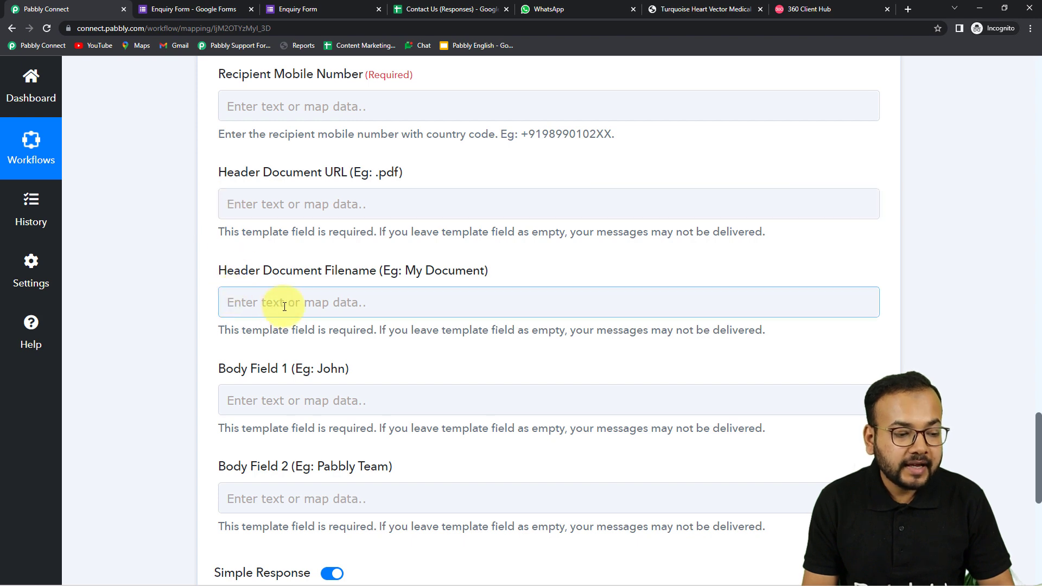
scroll(271, 298, "down", 2)
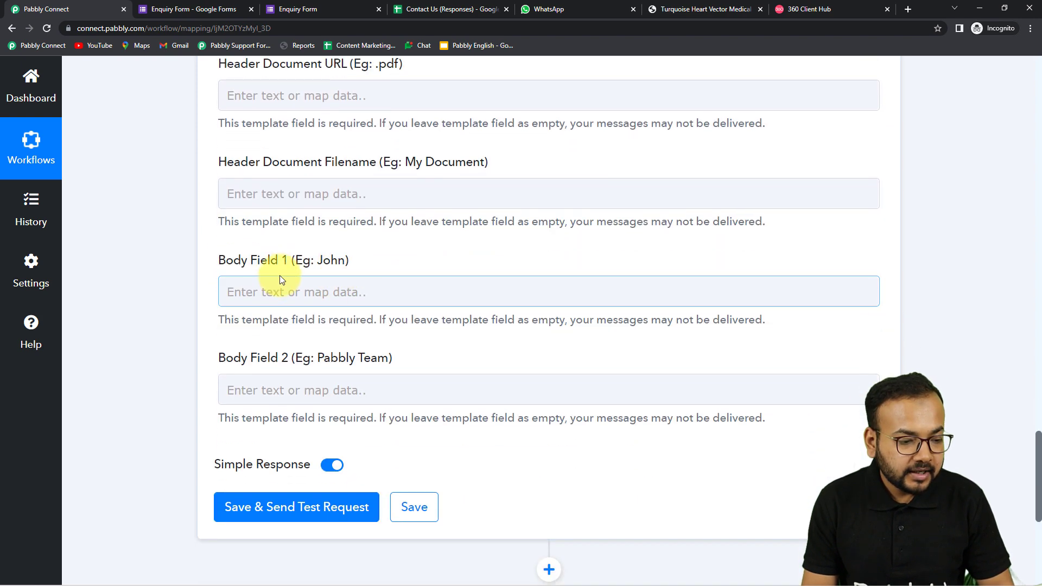
scroll(288, 361, "up", 2)
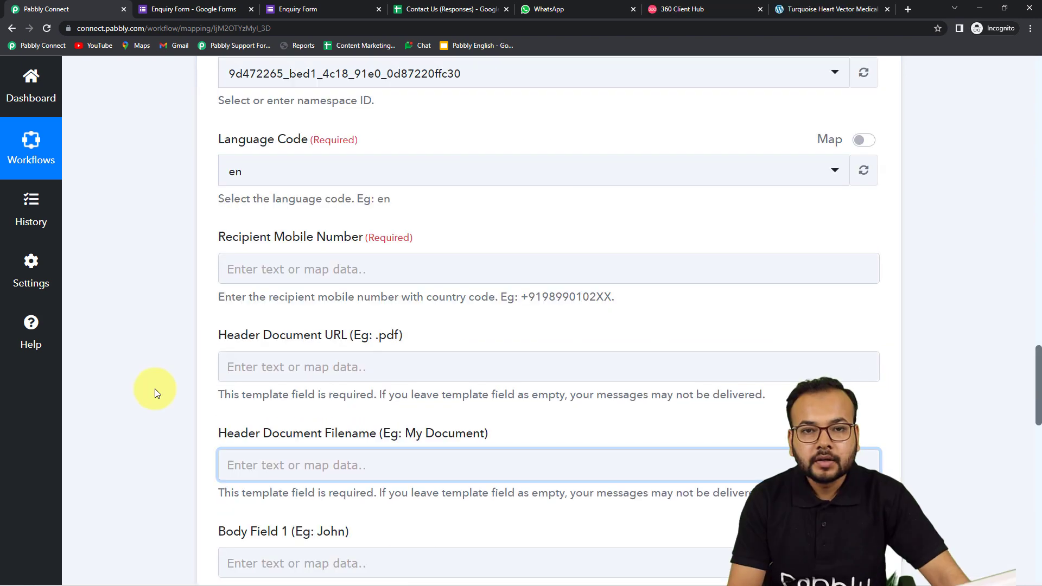
scroll(217, 358, "down", 1)
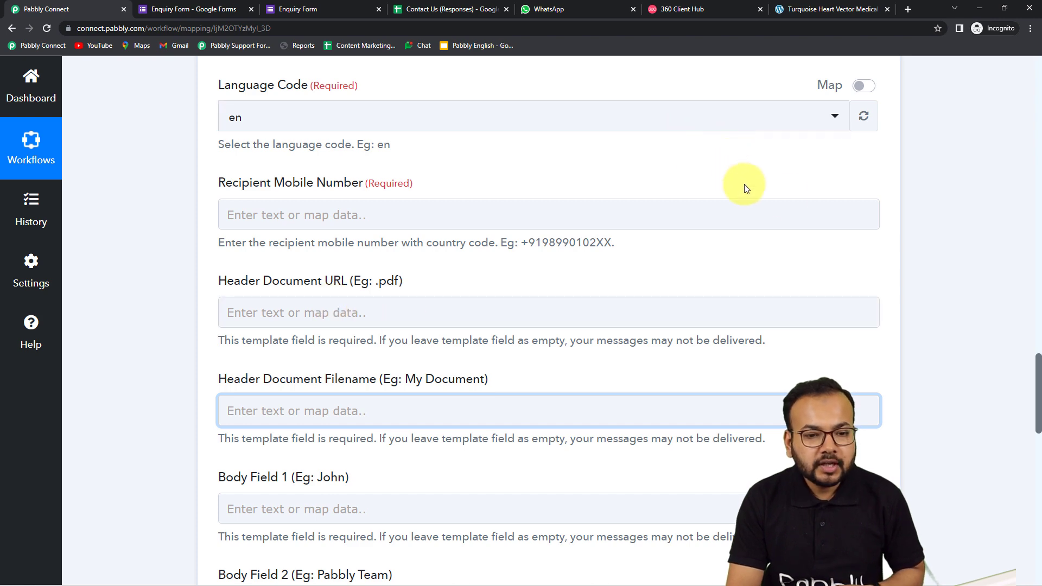
left_click(813, 13)
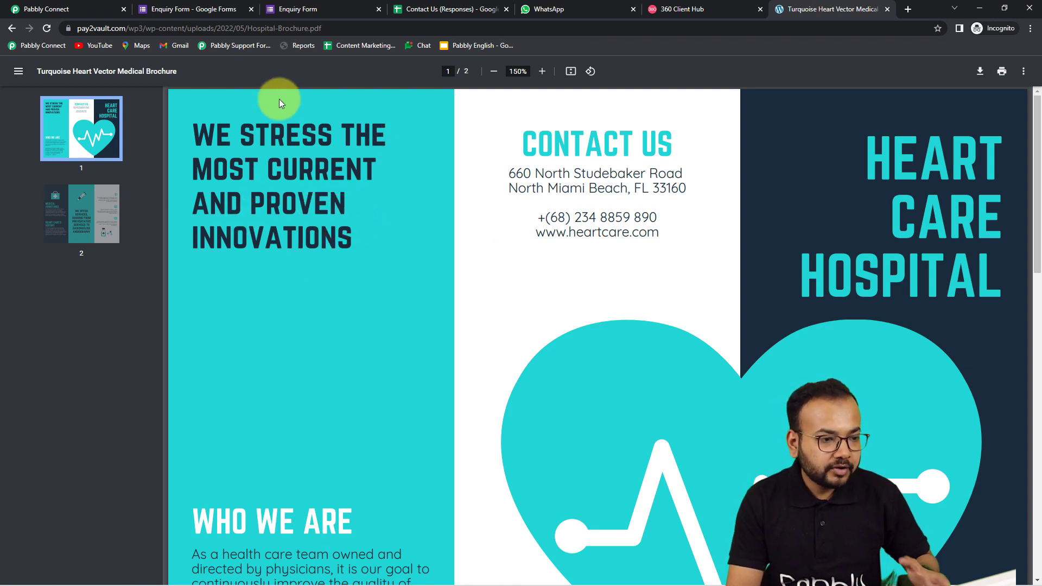
left_click(333, 32)
key("ctrl+c")
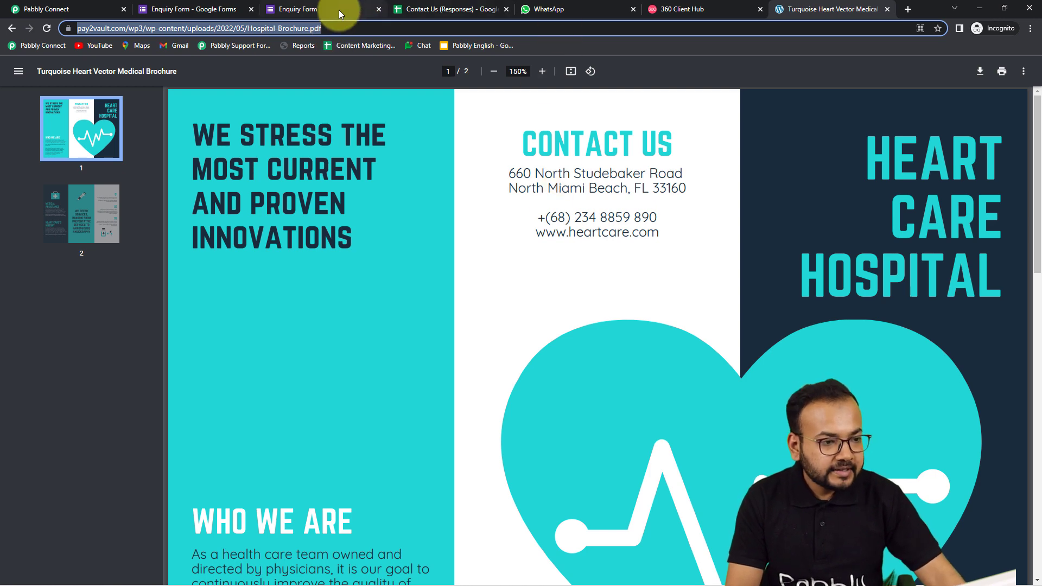
left_click(113, 8)
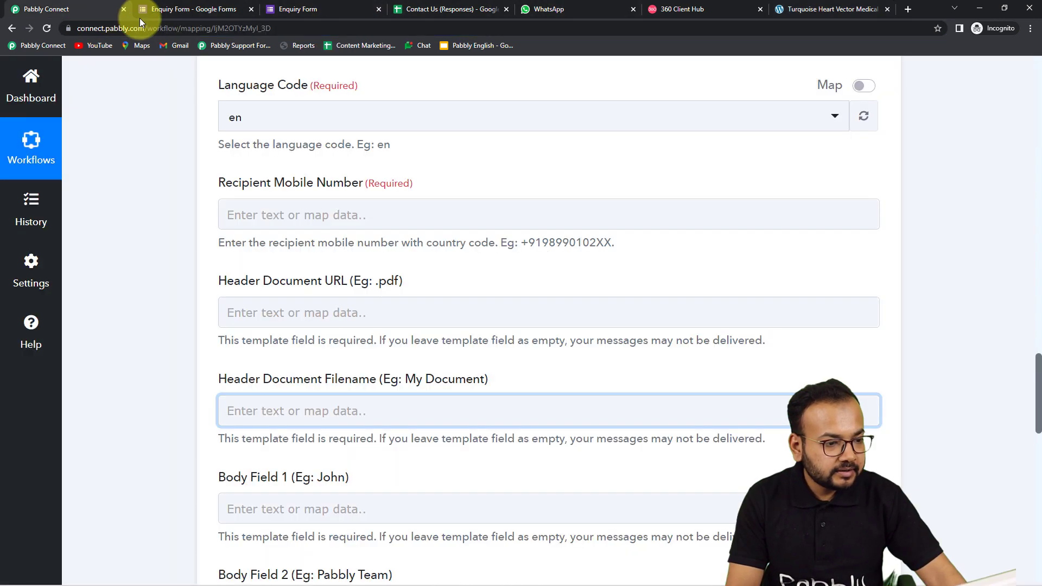
left_click(286, 312)
key("ctrl+v")
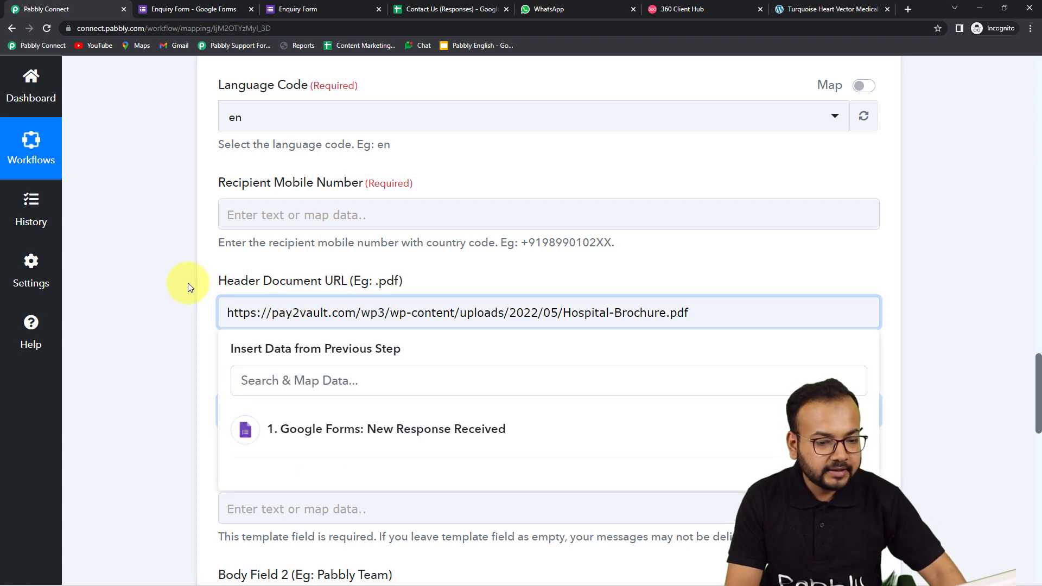
key("Tab")
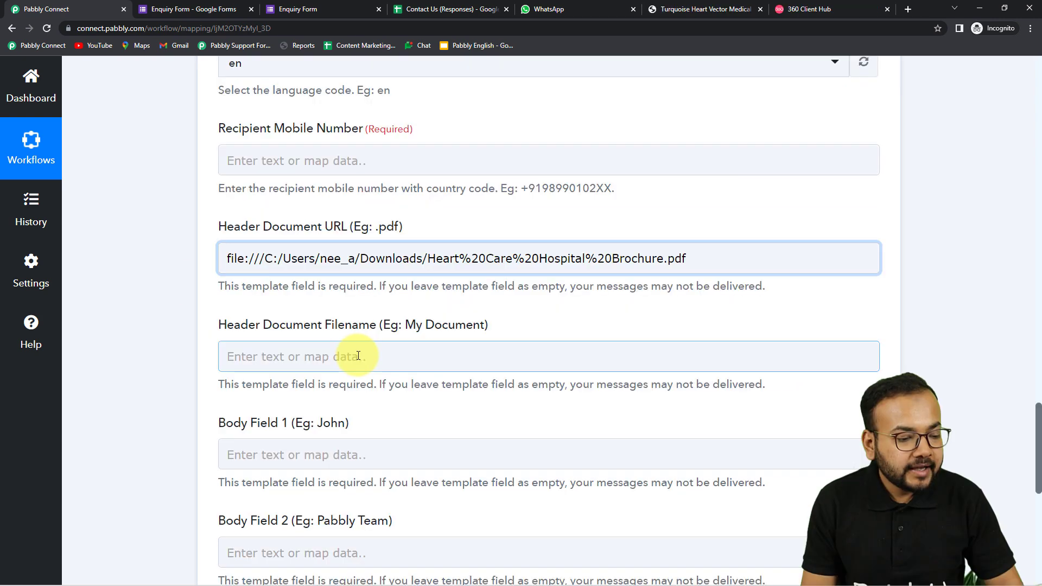
Set the Header Document Filename to Brochure.
left_click(353, 355)
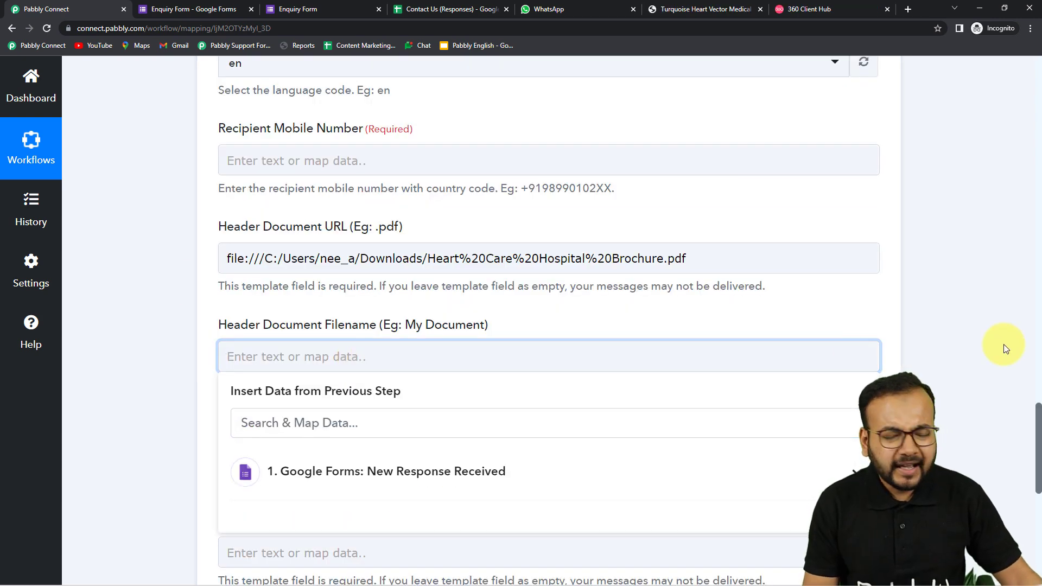
type("Bor")
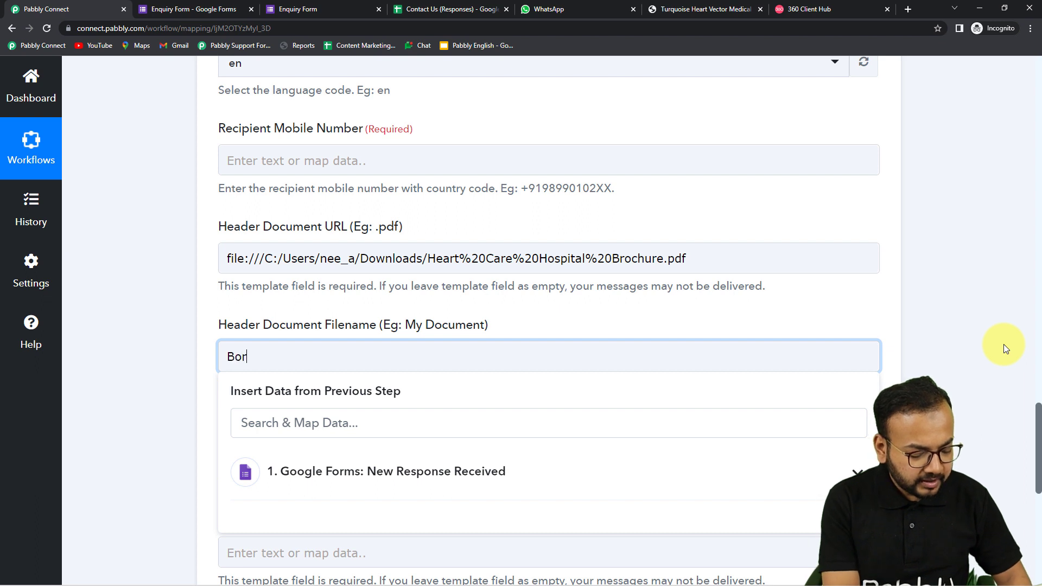
key("BackSpace")
key("BackSpace")
type("r")
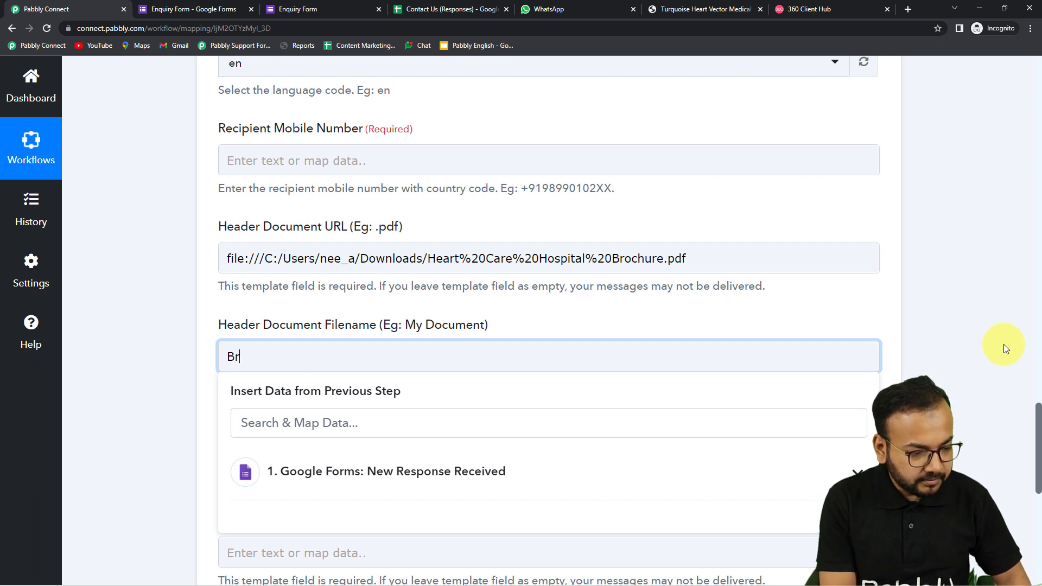
type("ochure")
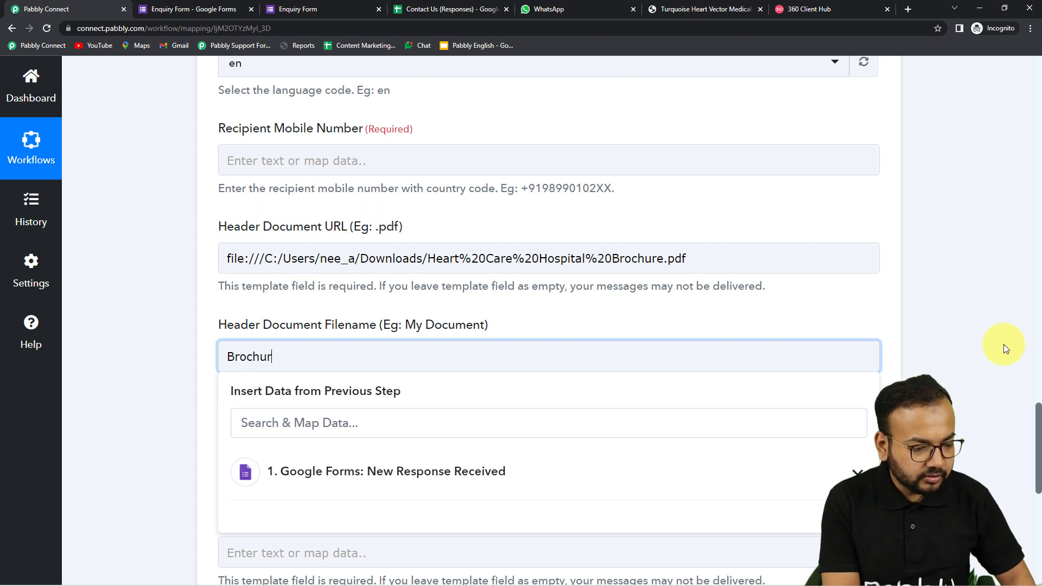
left_click(225, 298)
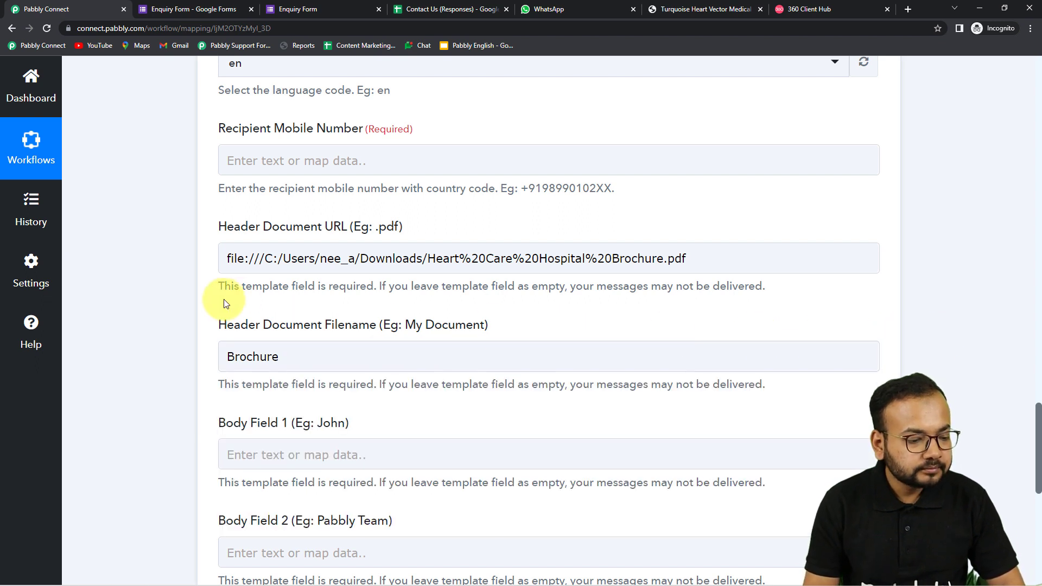
Review the Recipient Mobile Number field and the WhatsApp No. captured in the Google Forms trigger's response.
scroll(171, 300, "up", 2)
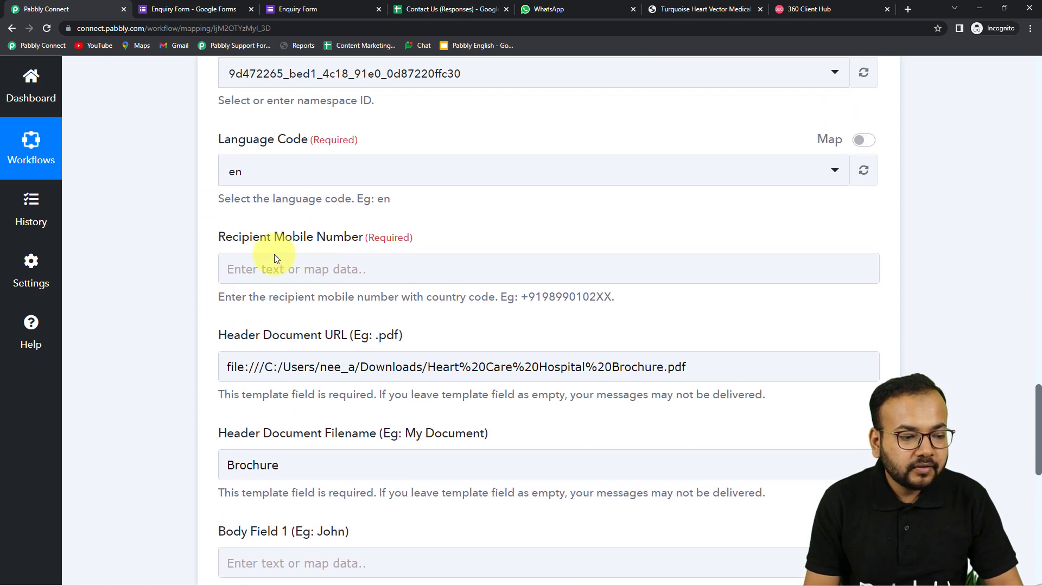
left_click(410, 267)
left_click(418, 292)
left_click(250, 271)
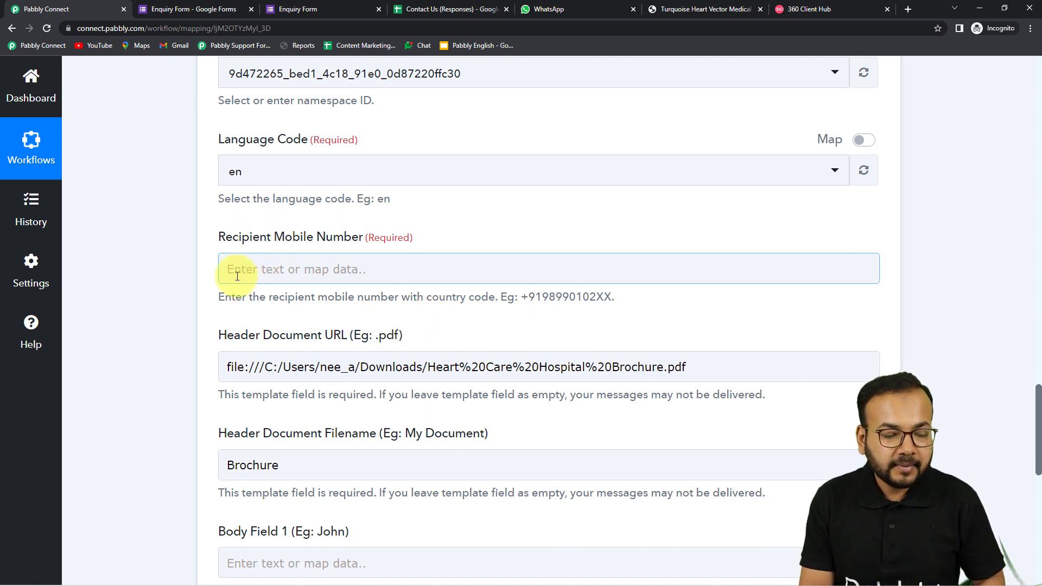
scroll(201, 294, "up", 8)
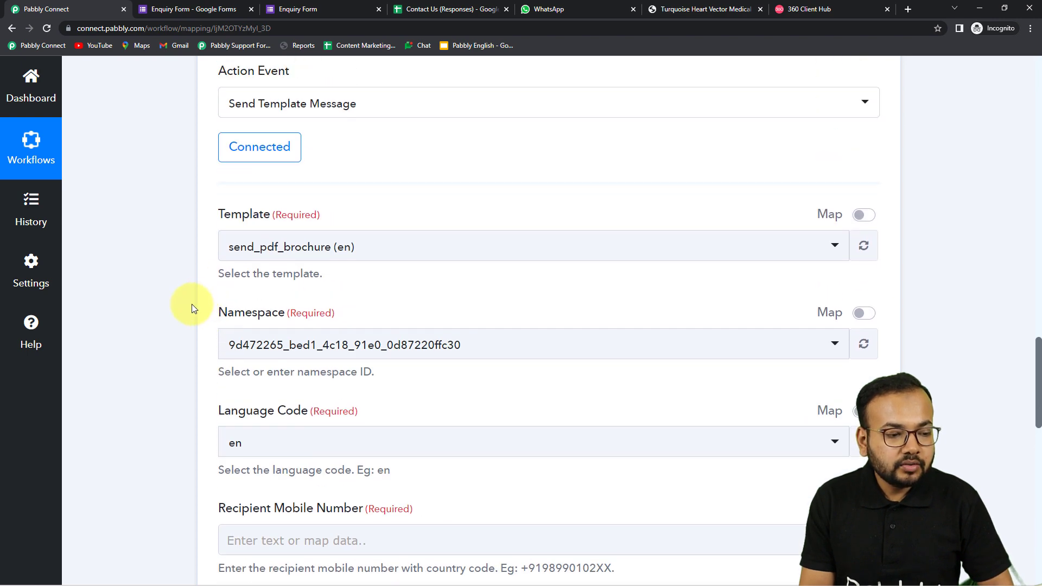
scroll(186, 317, "up", 9)
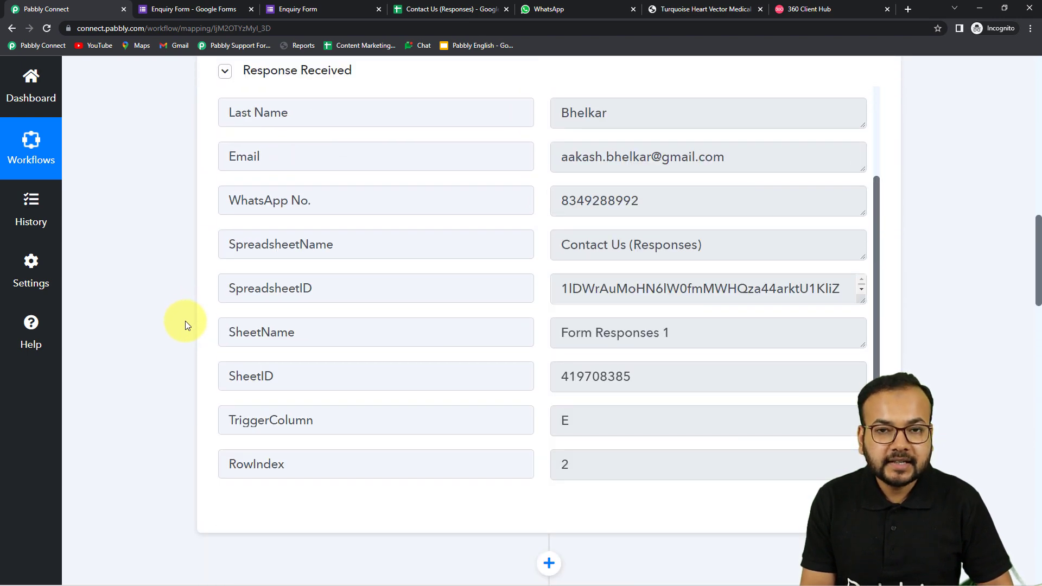
scroll(184, 324, "up", 1)
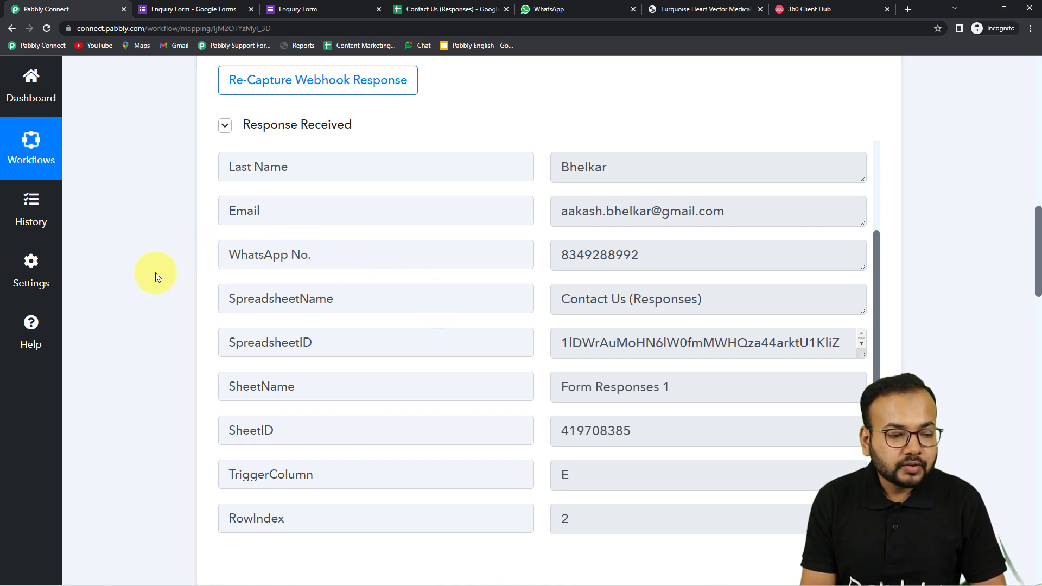
scroll(156, 274, "down", 8)
scroll(155, 273, "down", 11)
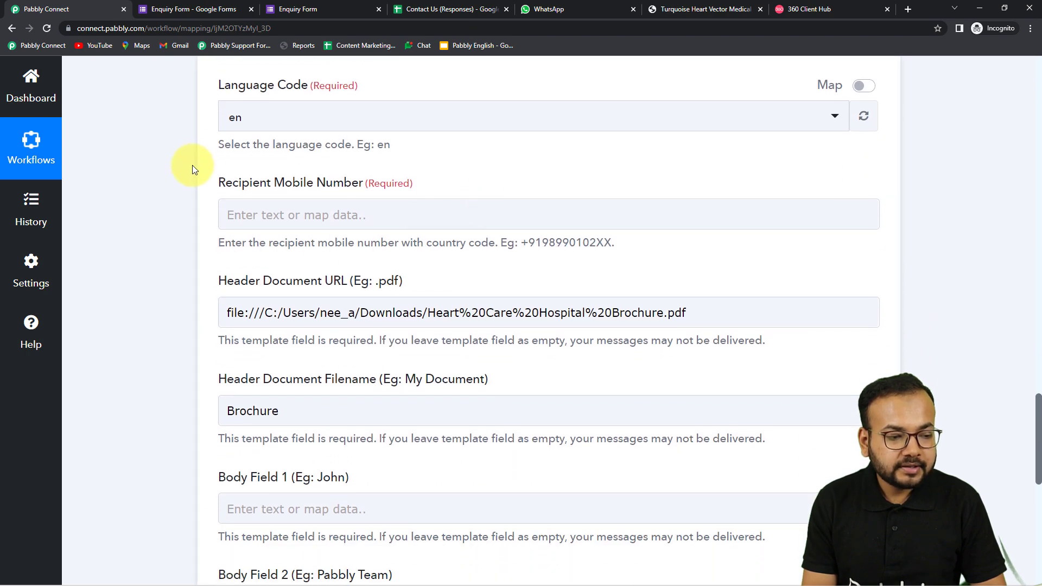
Map the Recipient Mobile Number to the WhatsApp No. answer from the Google Forms response.
left_click(379, 210)
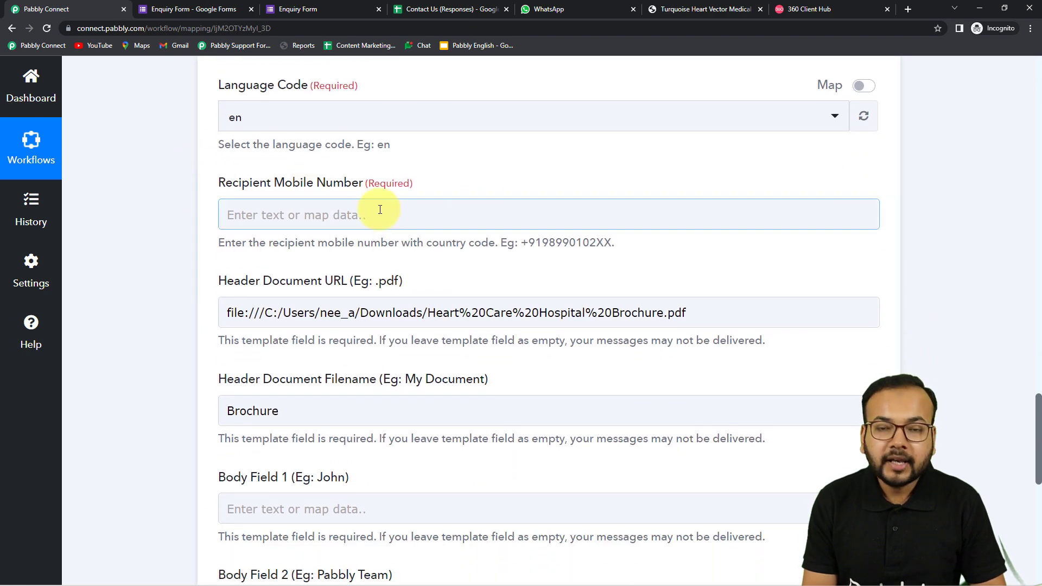
left_click(372, 215)
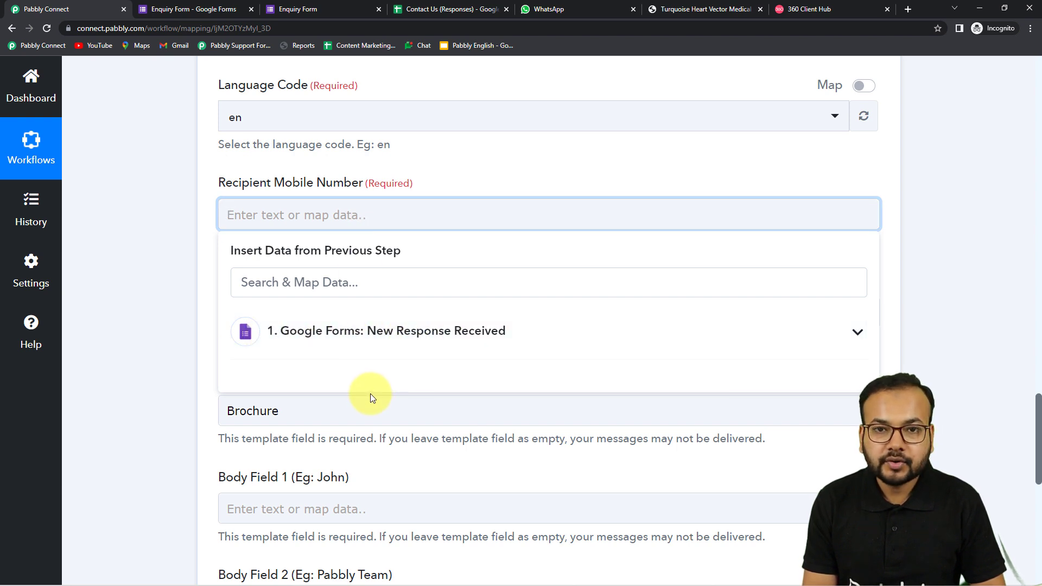
left_click(379, 346)
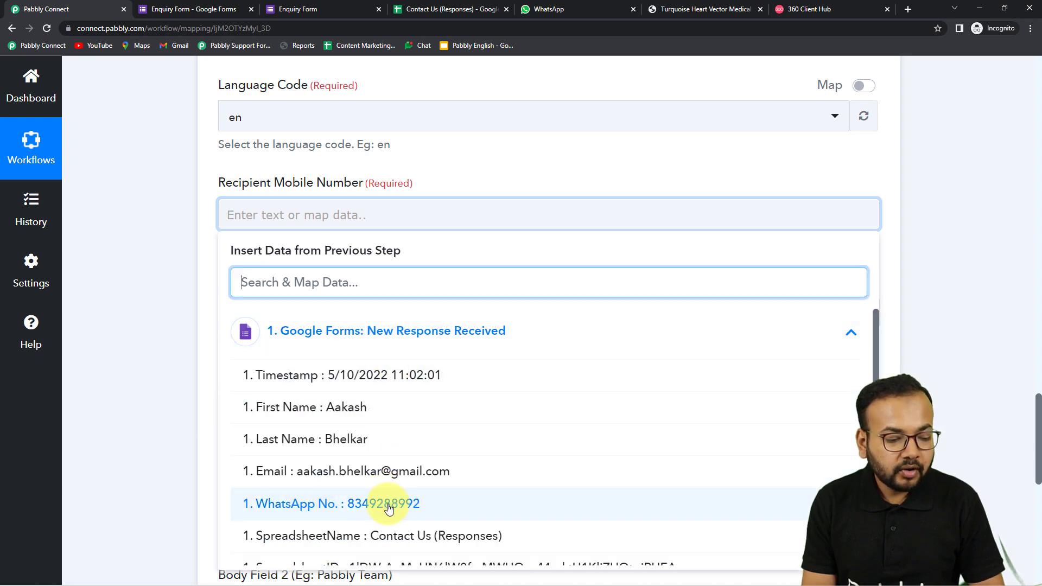
left_click(347, 503)
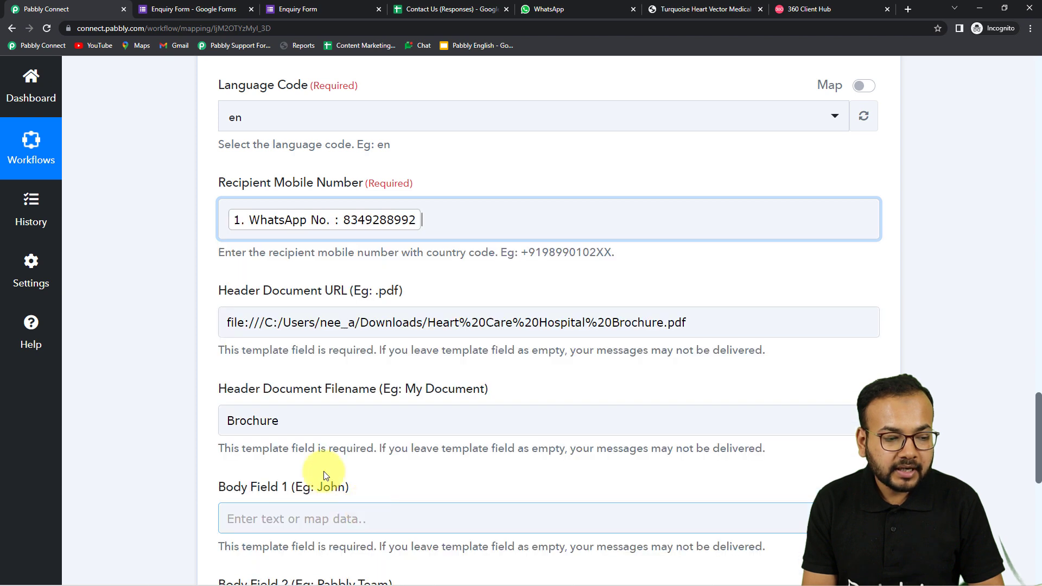
left_click(171, 365)
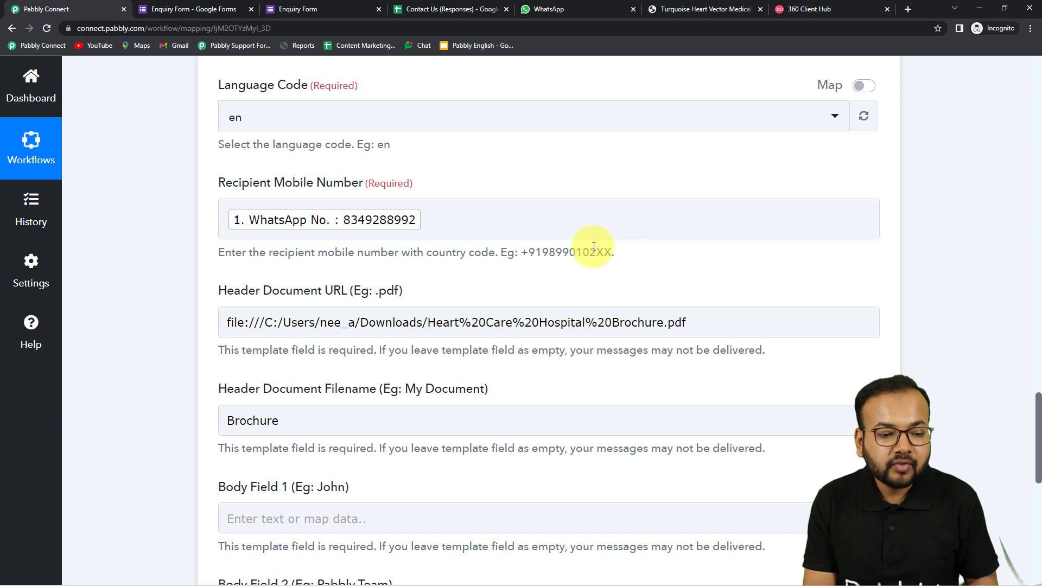
Prefix the mapped WhatsApp No. in the Recipient Mobile Number with the country code +91.
left_click(239, 222)
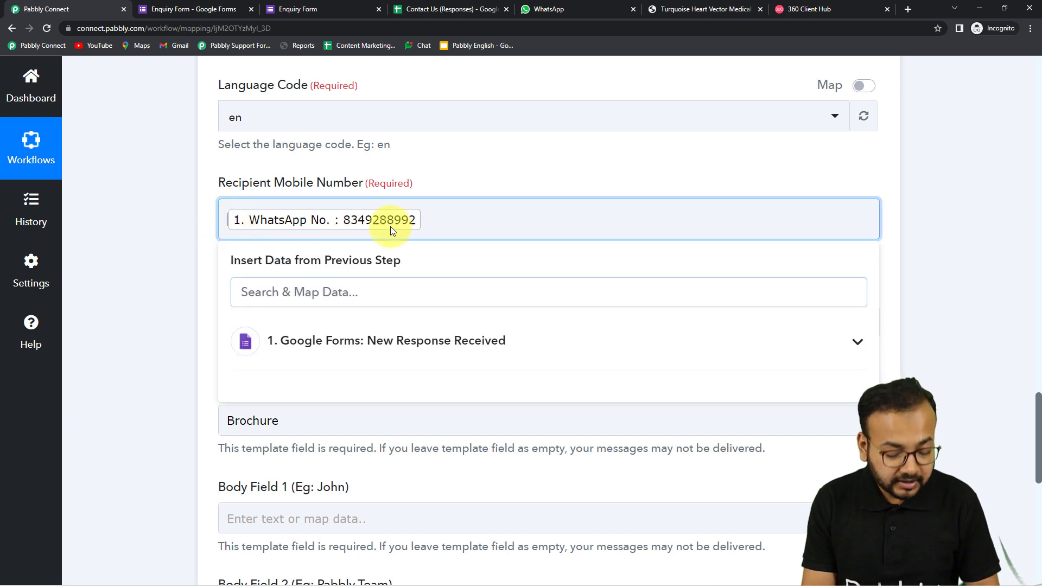
type("=")
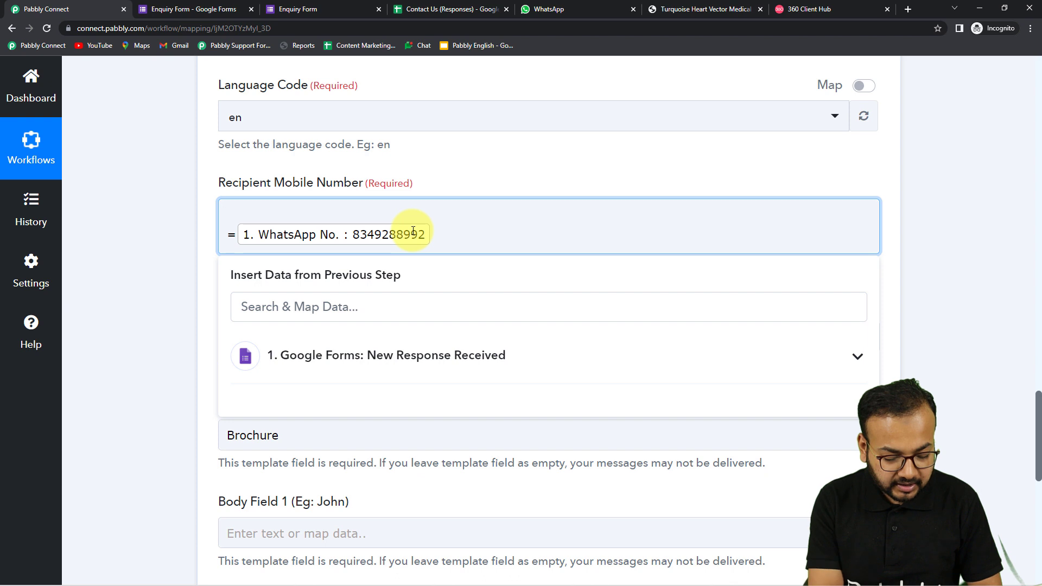
key("BackSpace")
type("+")
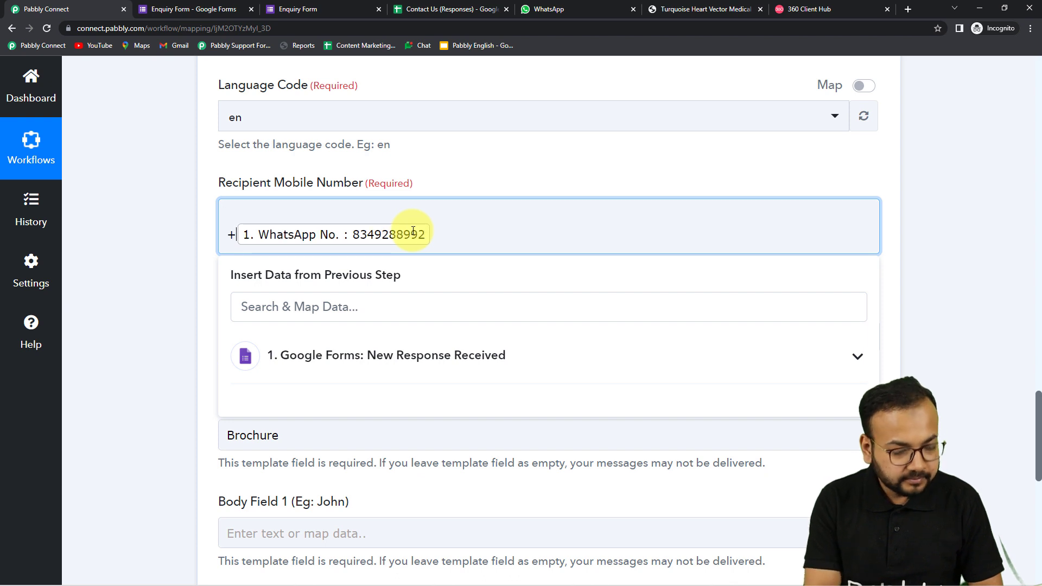
type("91")
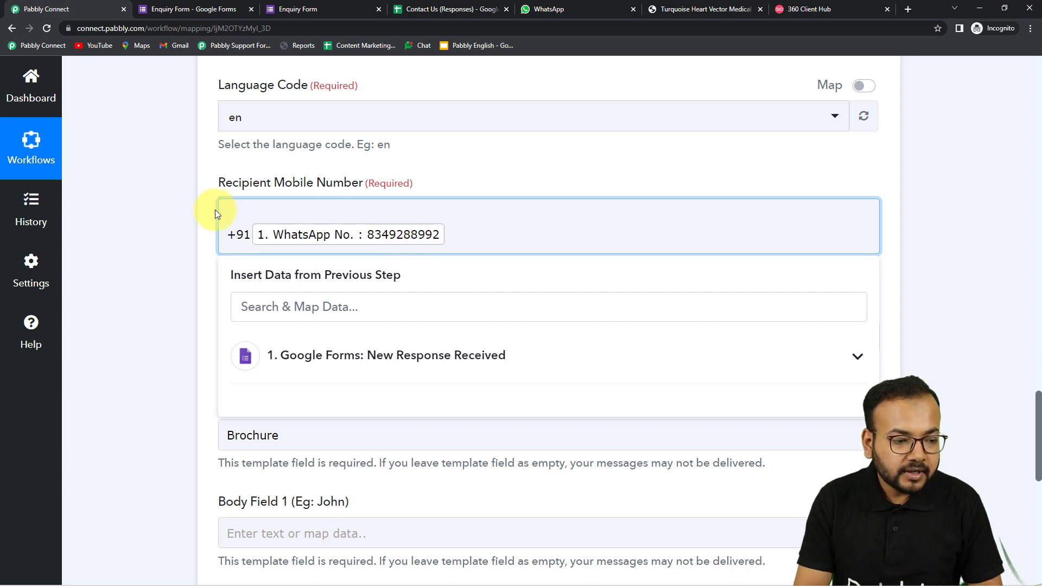
left_click(197, 218)
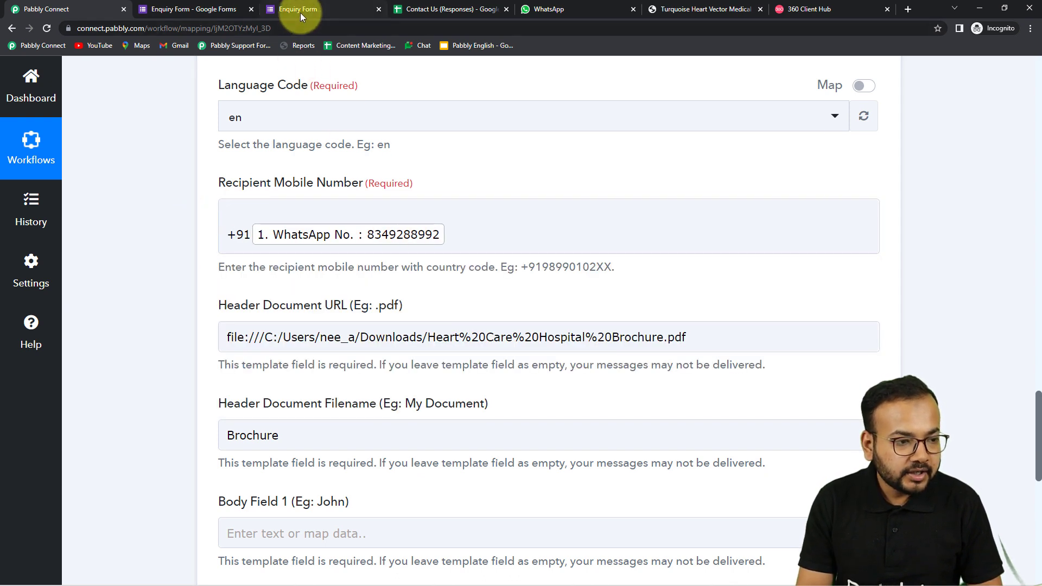
Check the WhatsApp No. question's country code instruction in the Enquiry Form in Google Forms, and return to Pabbly Connect.
left_click(202, 10)
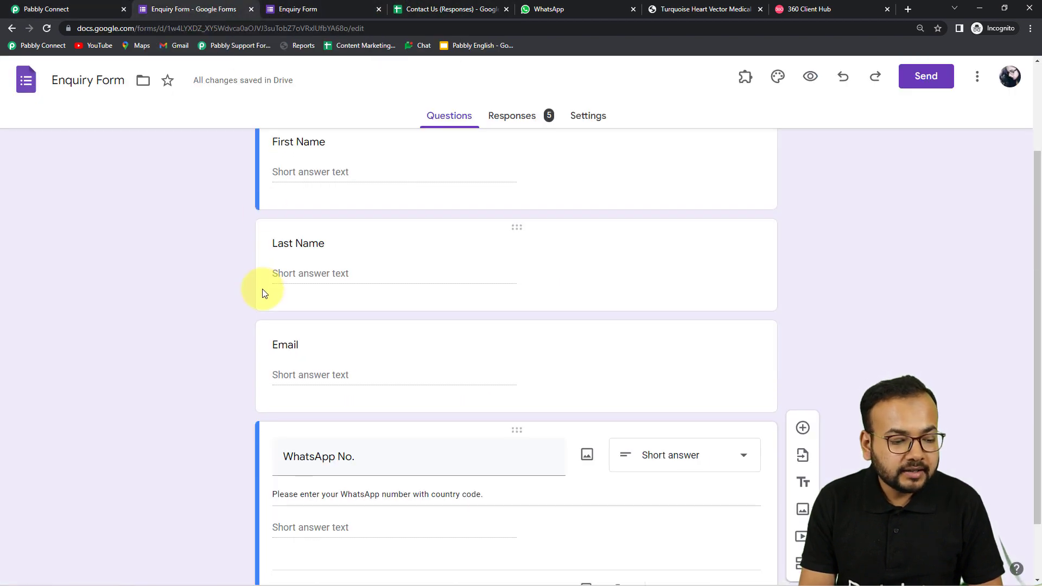
scroll(263, 290, "down", 1)
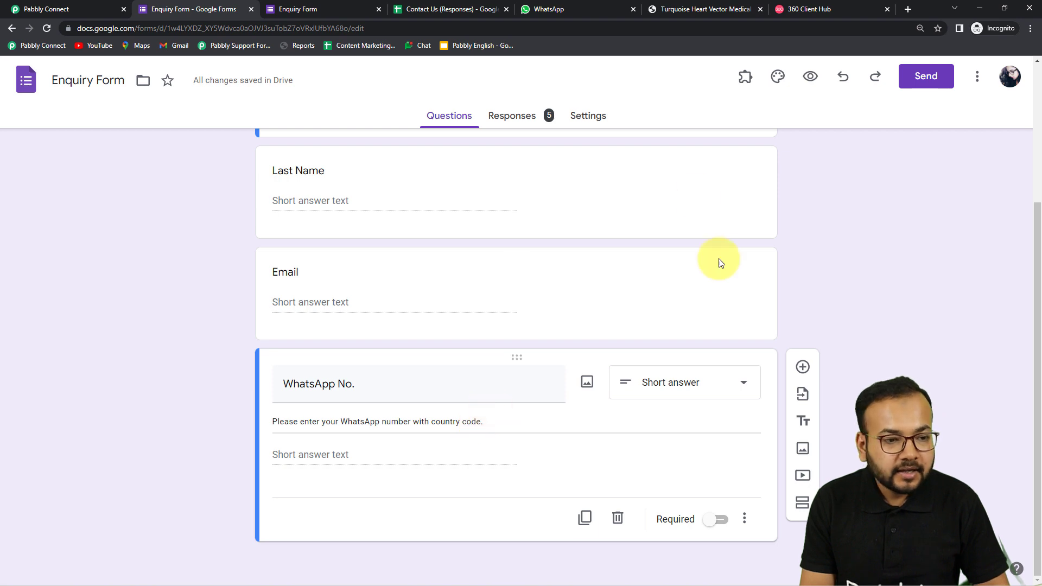
left_click(95, 7)
left_click(244, 251)
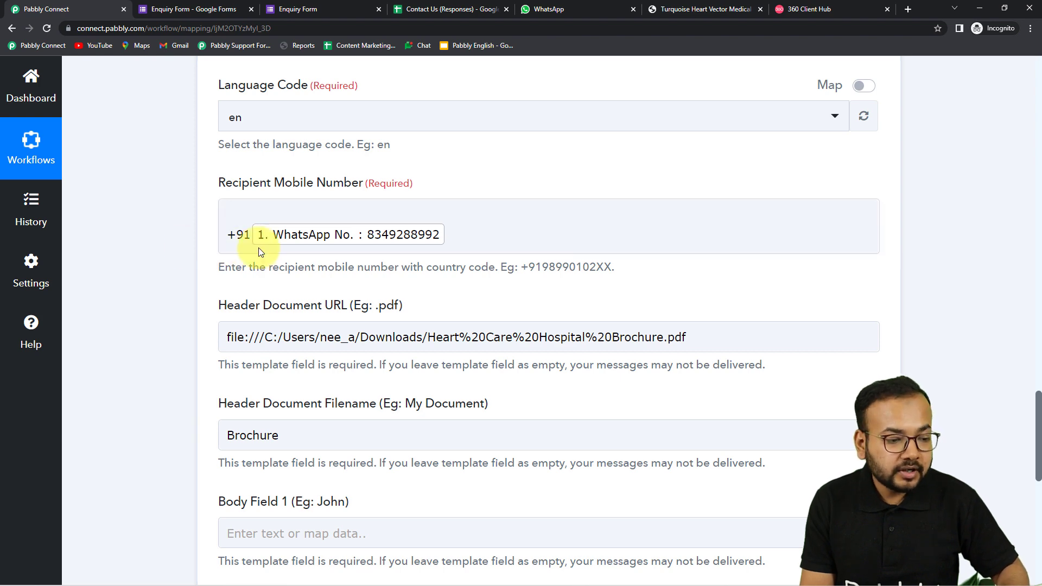
Check the template's body placeholders in 360 Client Hub, and map Body Field 1 in Pabbly Connect to the First Name answer.
scroll(177, 248, "down", 7)
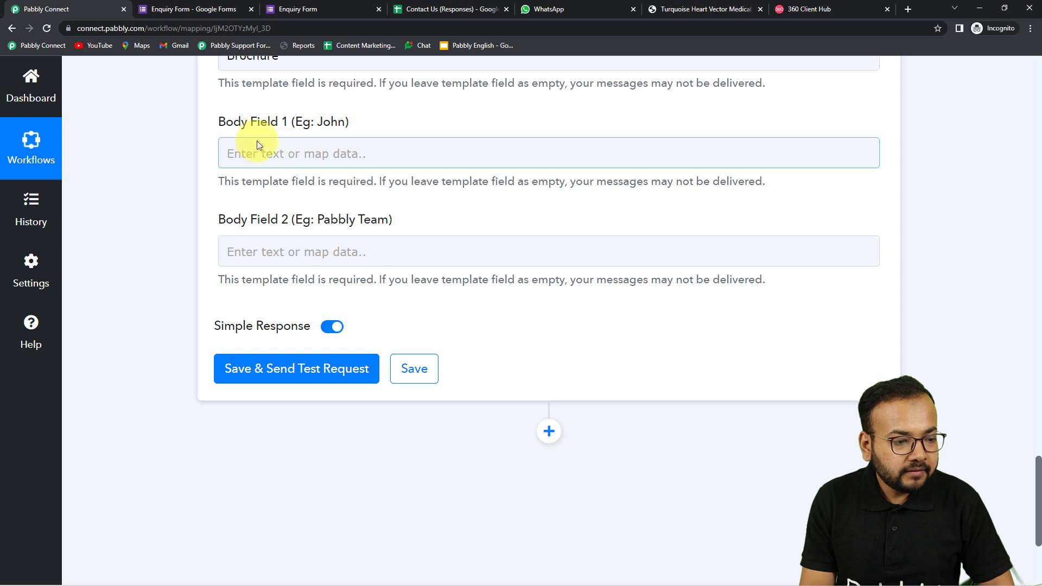
left_click(794, 11)
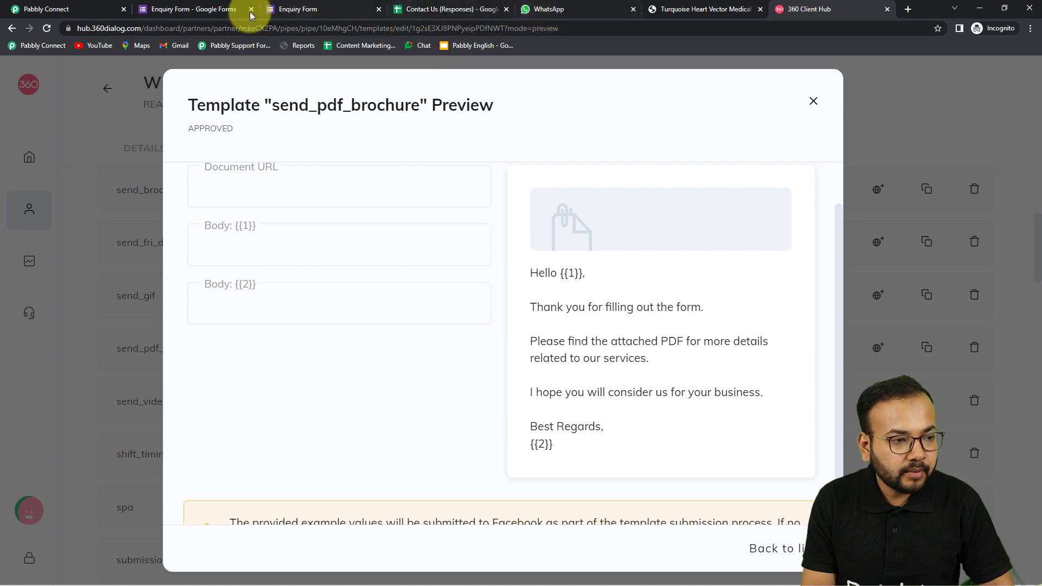
left_click(105, 7)
left_click(295, 153)
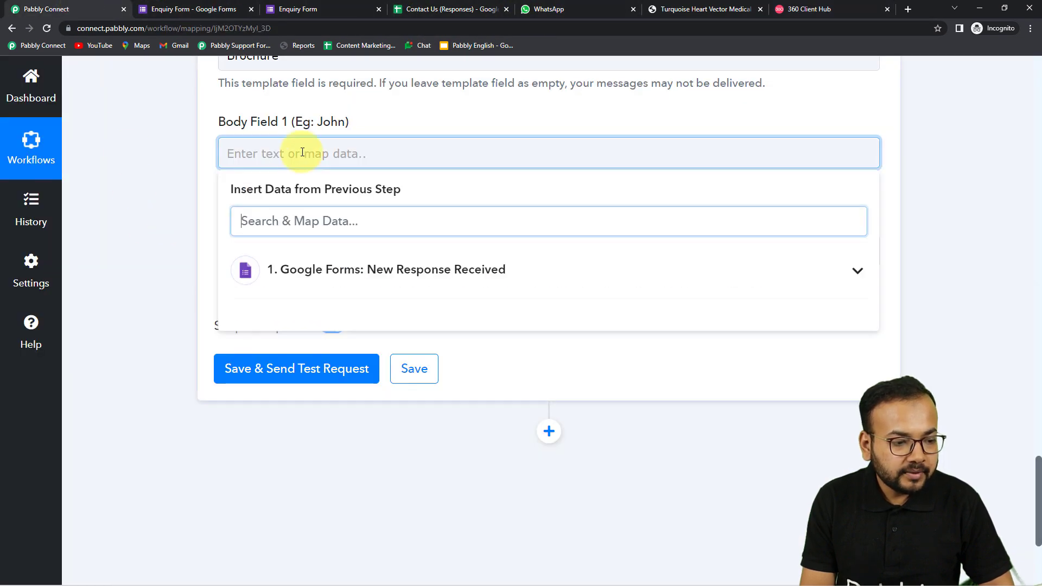
left_click(308, 294)
left_click(321, 352)
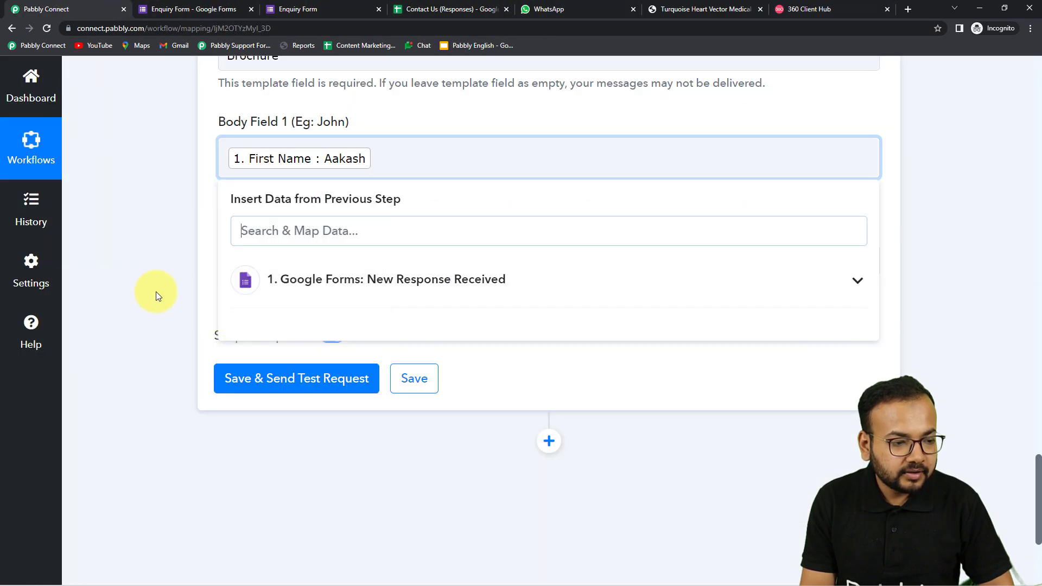
left_click(146, 290)
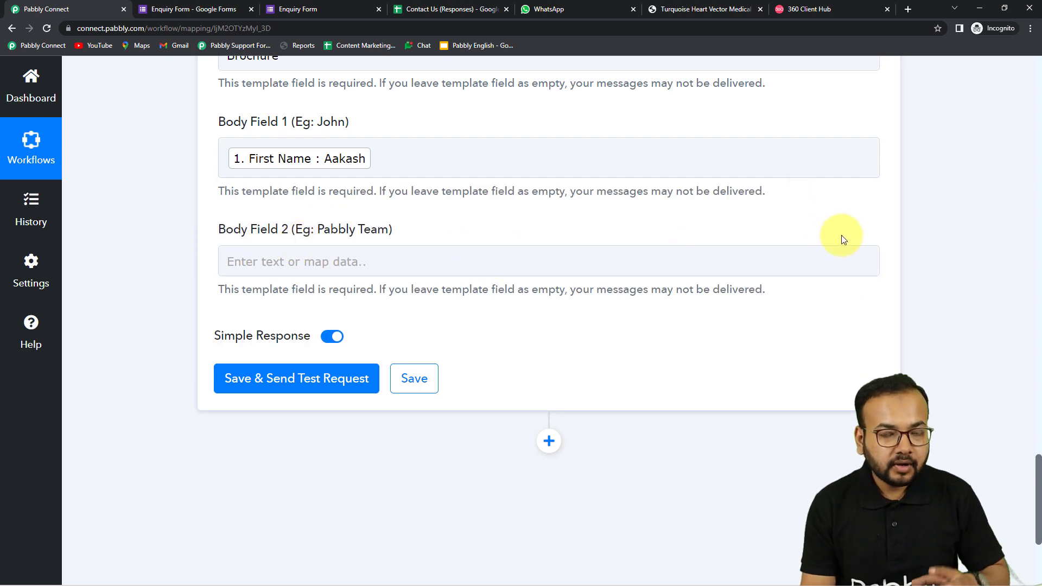
Set Body Field 2 to Team Pabbly.
left_click(514, 266)
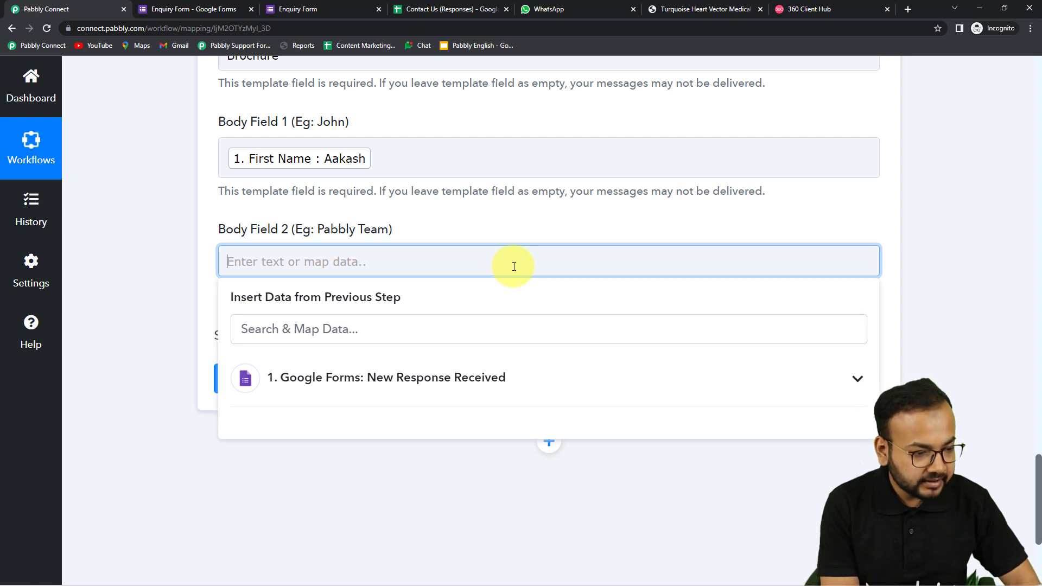
type("Team Pabbly")
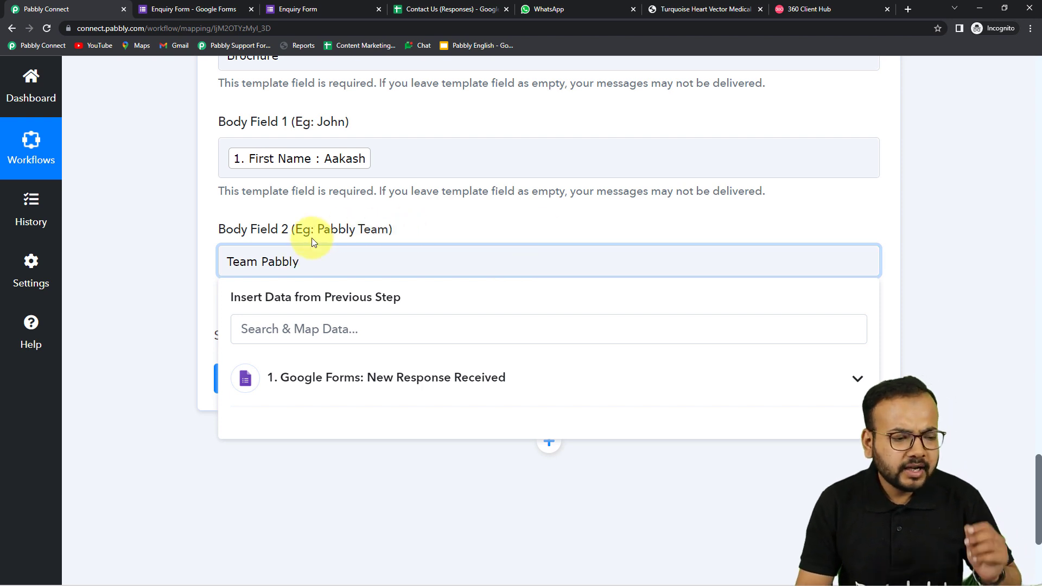
left_click(321, 215)
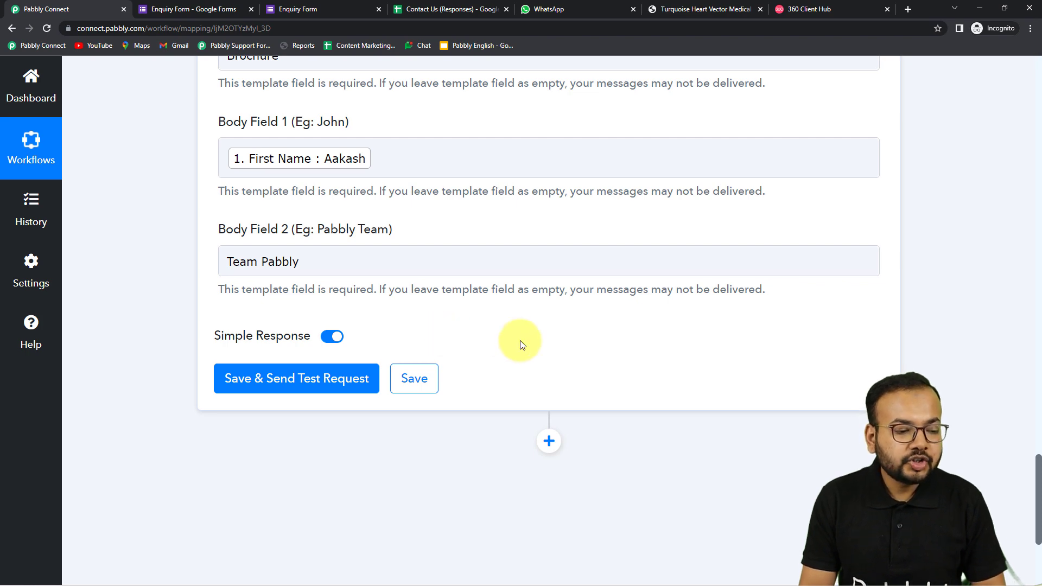
Review the completed recipient number, header document and body fields of the WhatsApp action step.
scroll(521, 341, "up", 3)
scroll(523, 342, "up", 1)
scroll(510, 347, "down", 3)
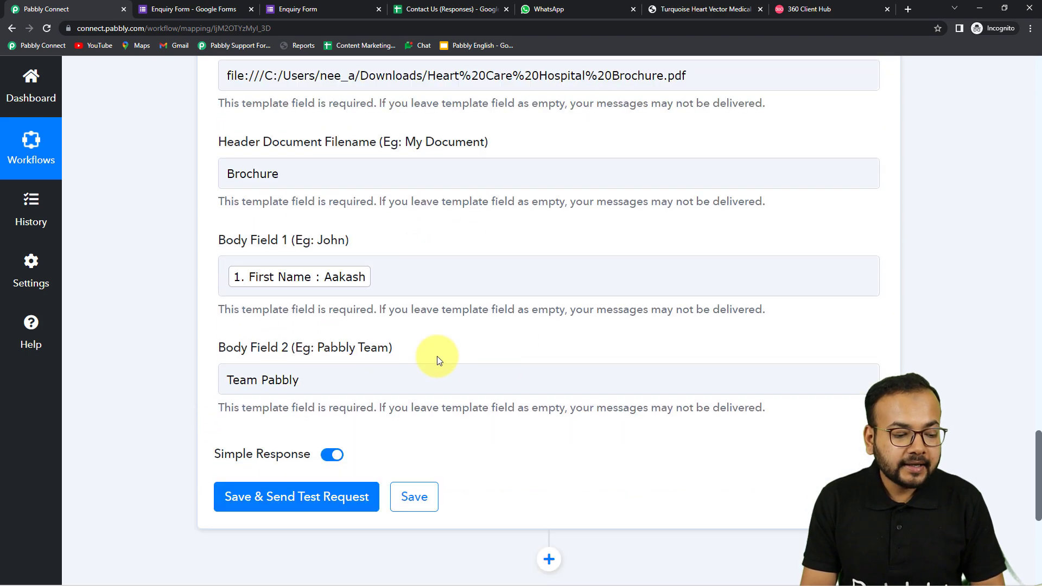
scroll(550, 449, "up", 7)
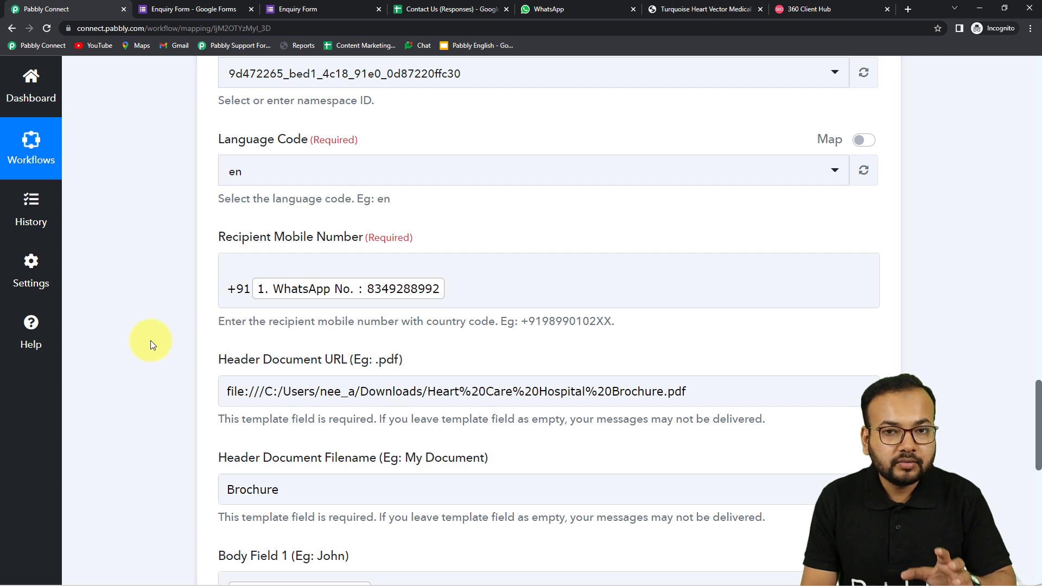
scroll(151, 340, "down", 7)
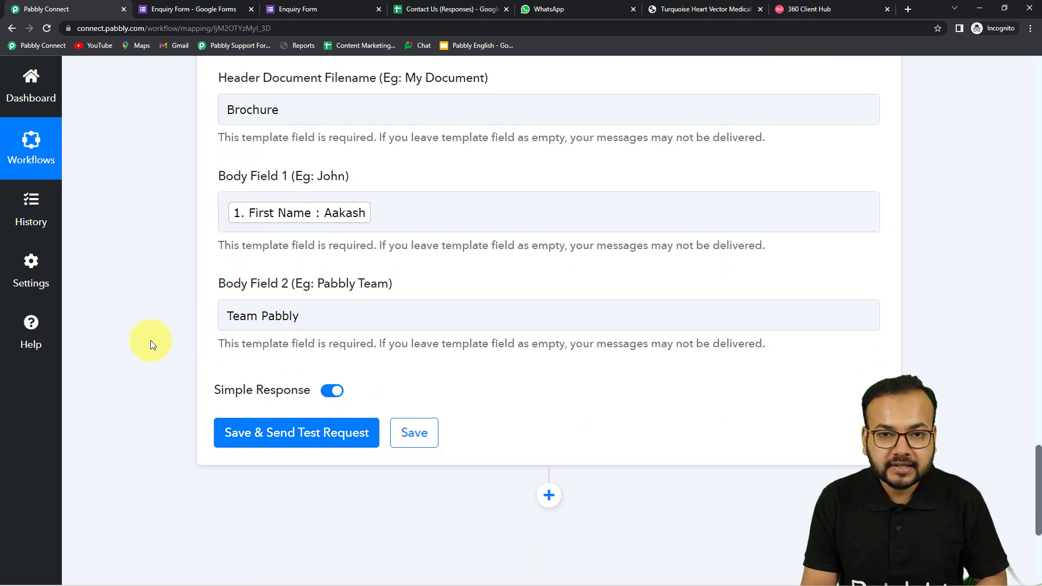
Check the WhatsApp Web chat list, return to Pabbly Connect, and save the action step with a test request.
left_click(548, 9)
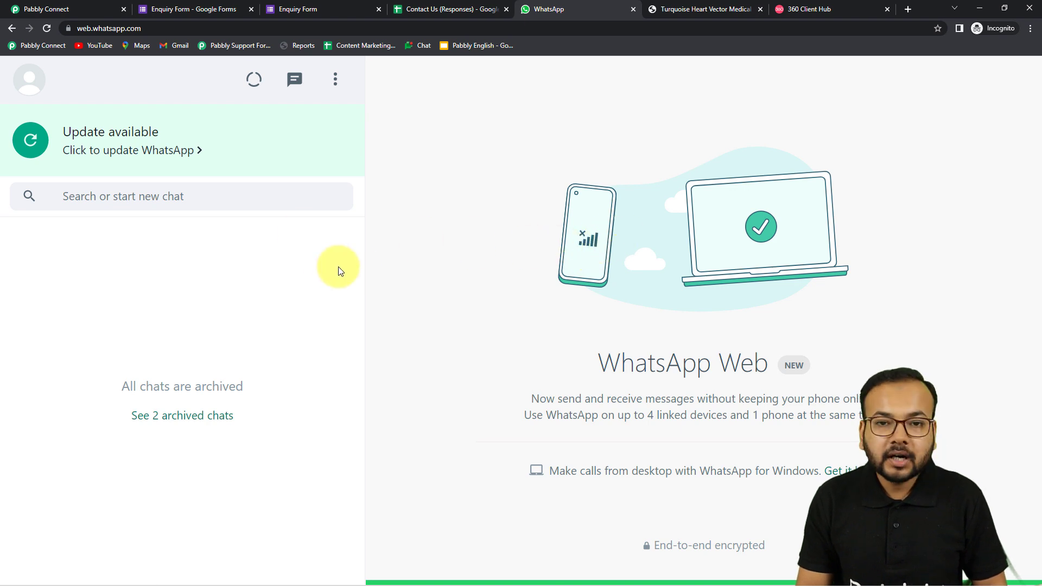
left_click(93, 8)
left_click(230, 314)
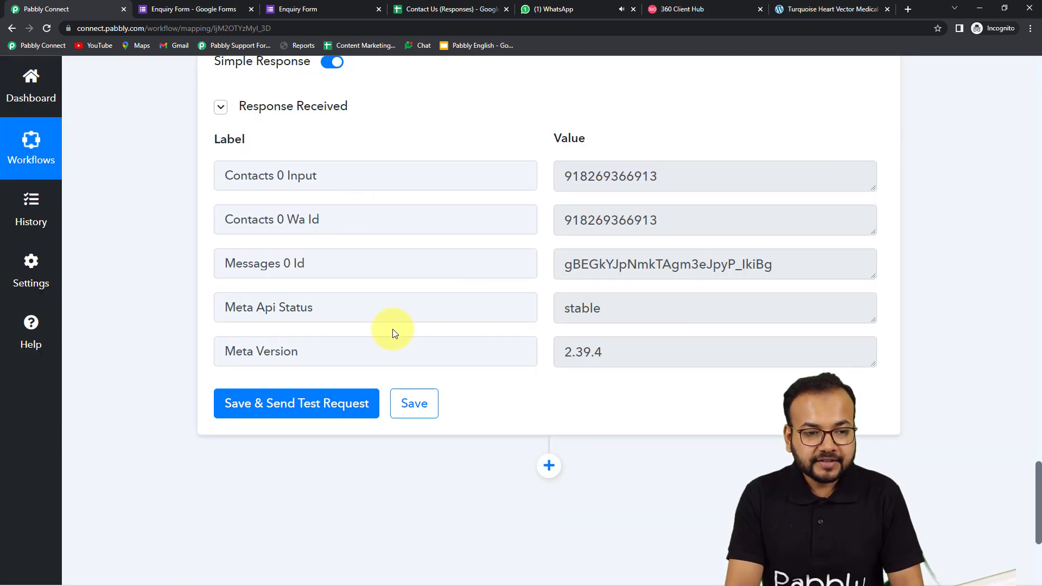
Switch to WhatsApp Web, open the newly received message, and download and open its attached Brochure PDF.
left_click(562, 12)
left_click(200, 300)
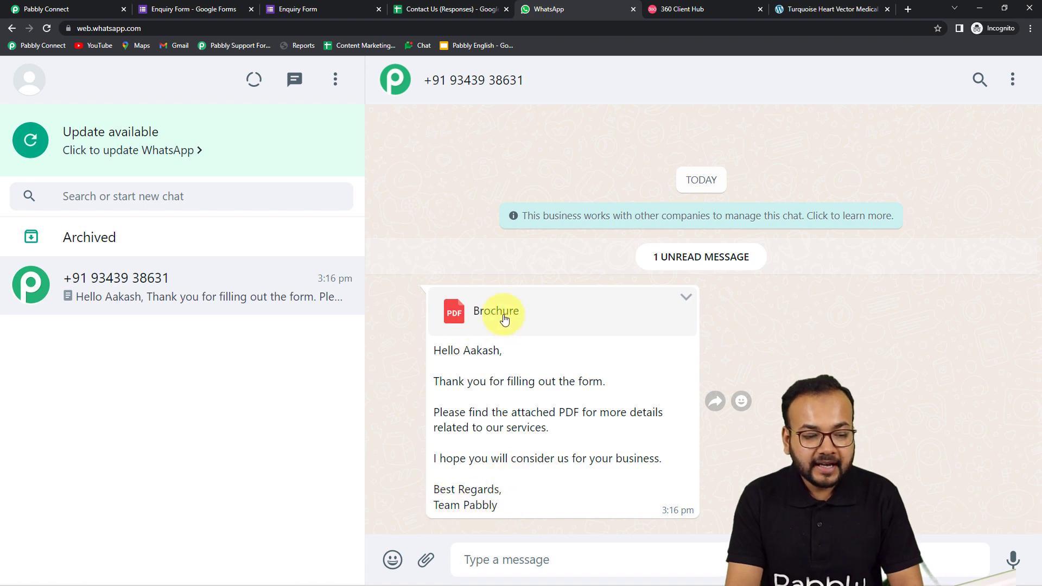
left_click(566, 314)
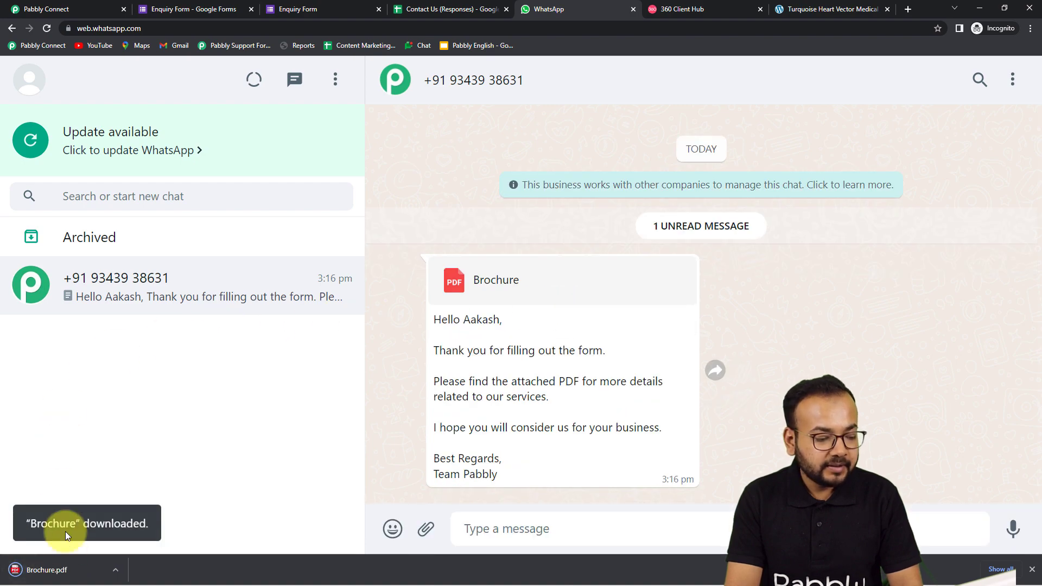
left_click(55, 569)
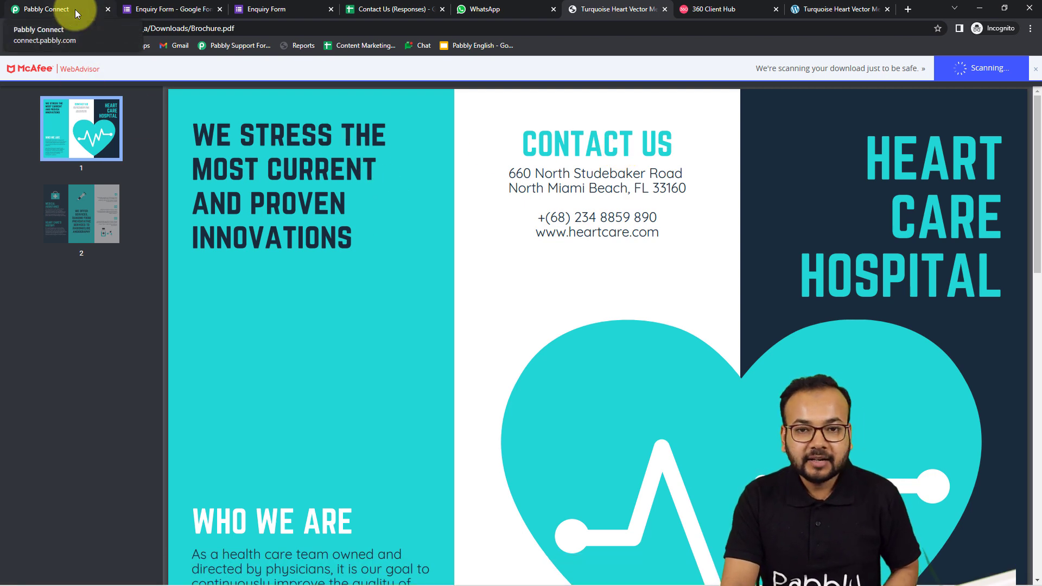
Return to Pabbly Connect and review the Google Forms New Response Received trigger with its webhook setup and captured response.
left_click(75, 8)
scroll(958, 321, "down", 7)
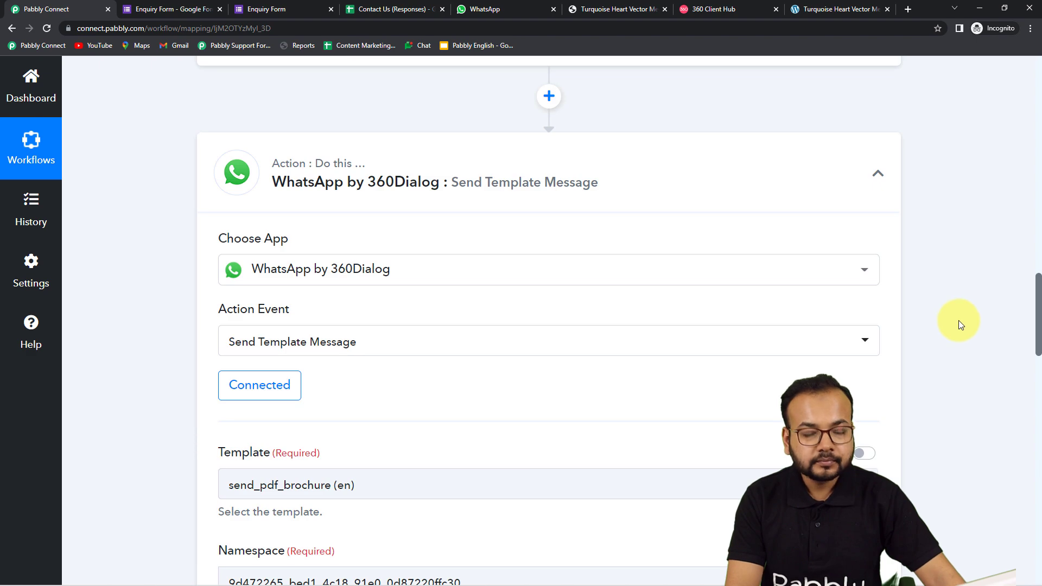
scroll(958, 320, "up", 10)
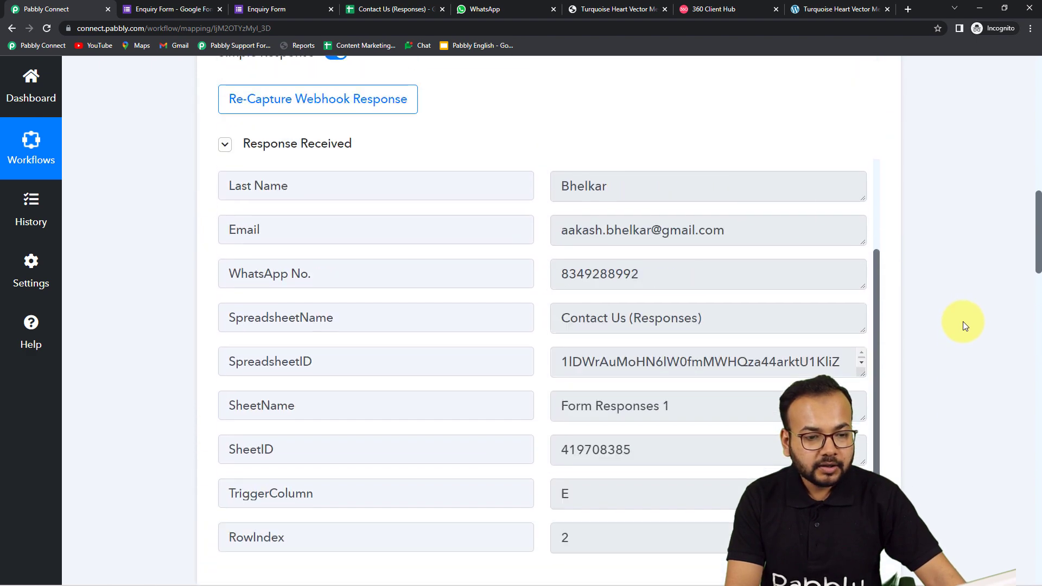
scroll(962, 321, "up", 11)
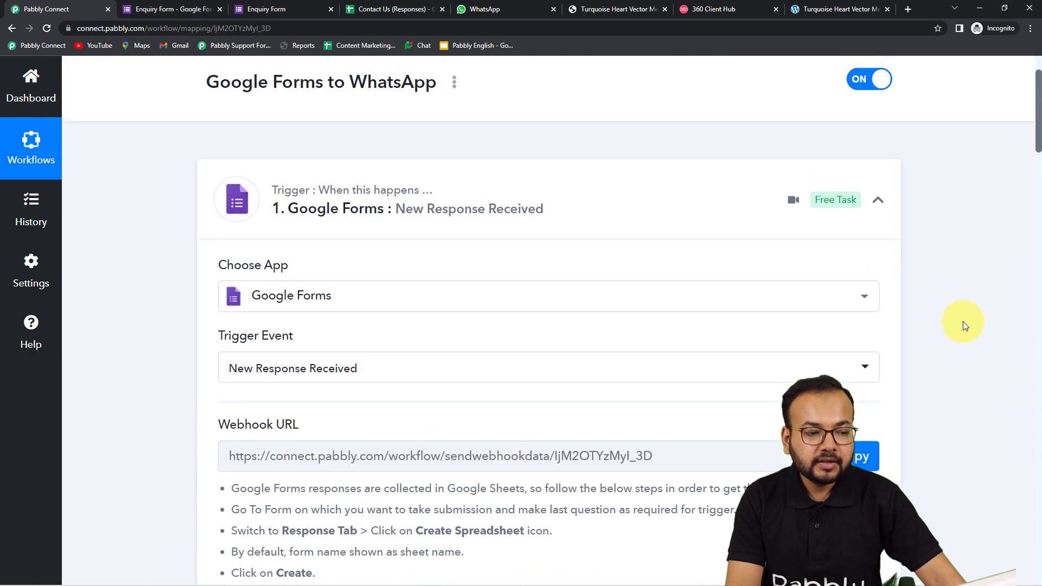
scroll(170, 242, "down", 1)
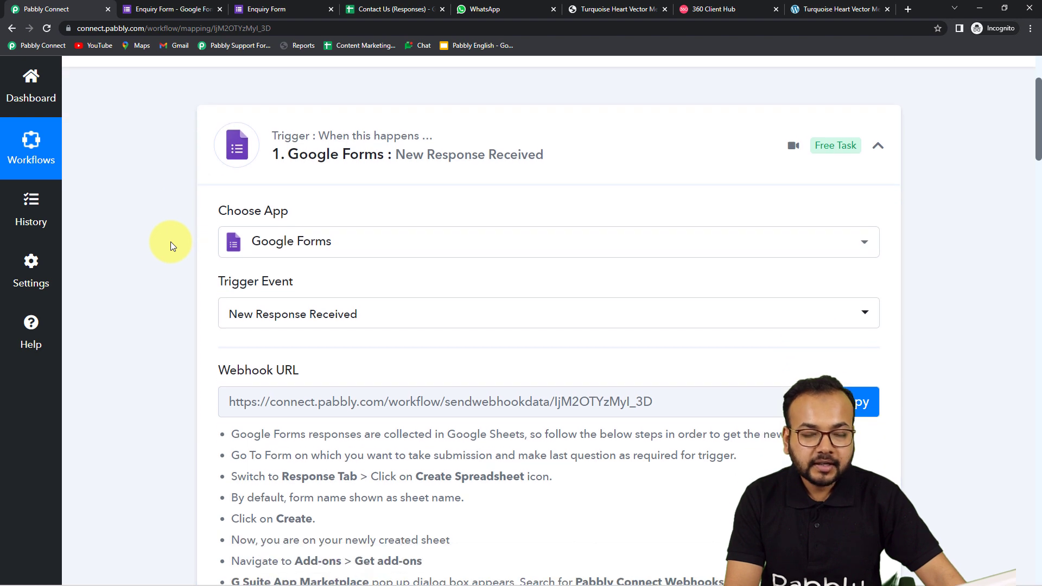
scroll(170, 242, "down", 11)
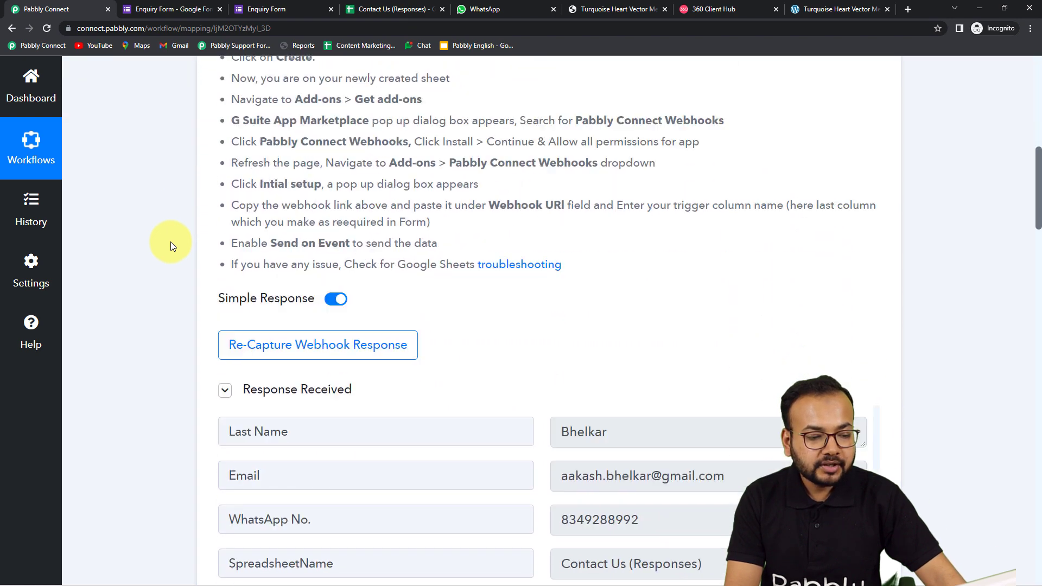
Review the WhatsApp by 360Dialog Send Template Message settings, check the delivered brochure message in WhatsApp Web, and return to Pabbly Connect.
scroll(170, 242, "down", 9)
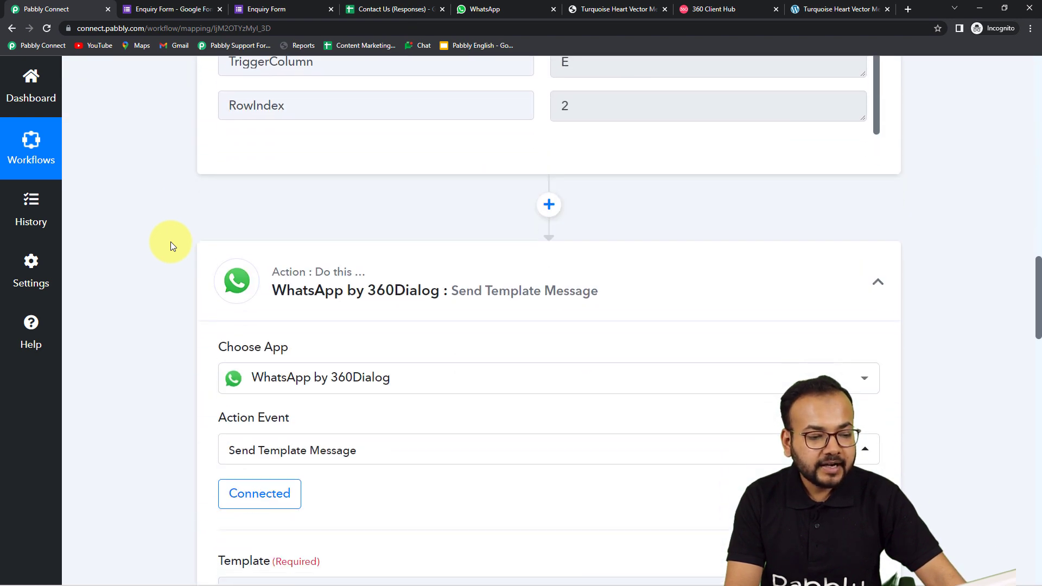
scroll(170, 242, "down", 2)
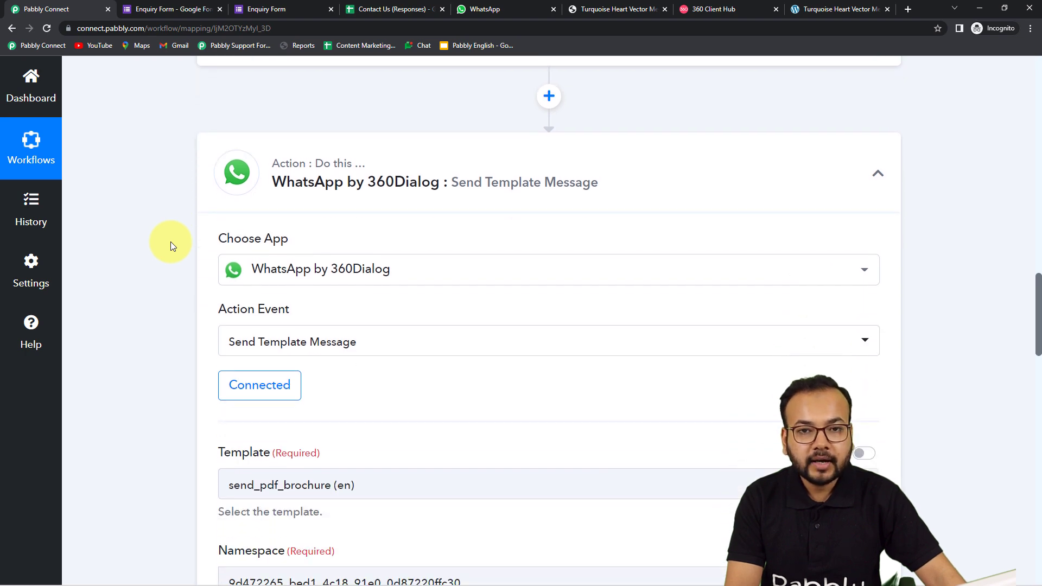
scroll(171, 242, "down", 7)
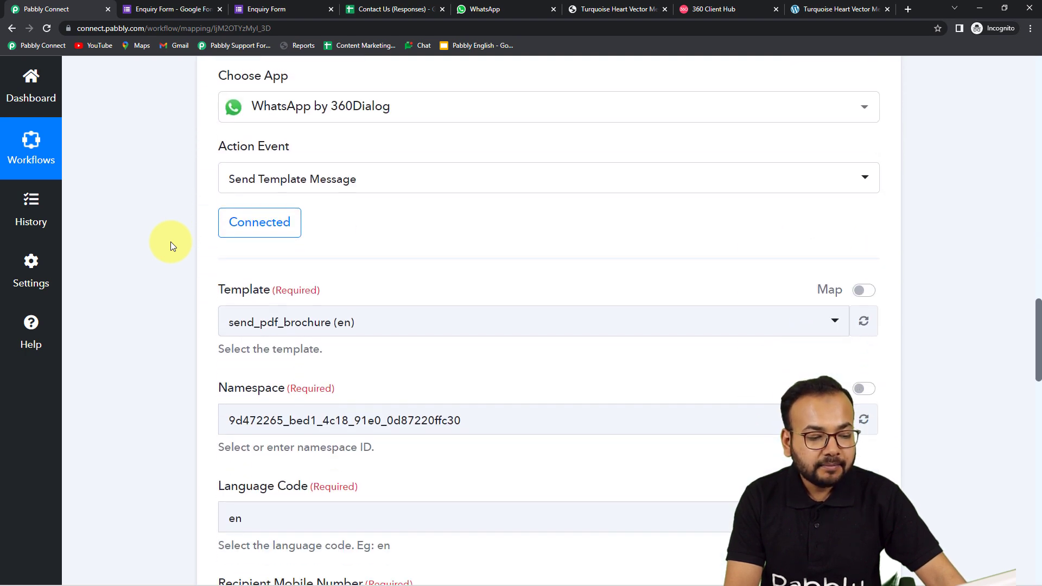
scroll(171, 242, "down", 7)
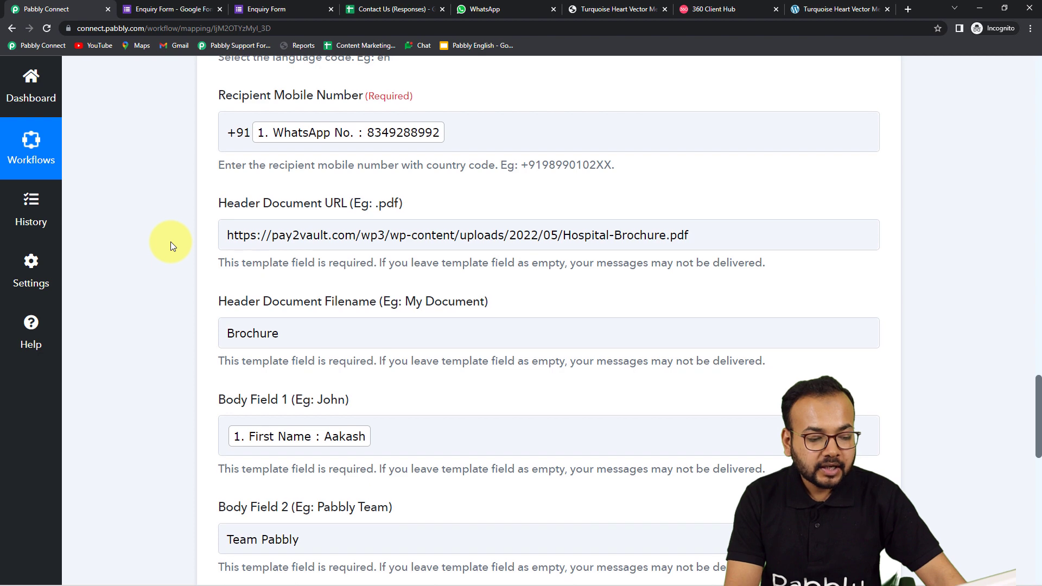
scroll(170, 242, "up", 7)
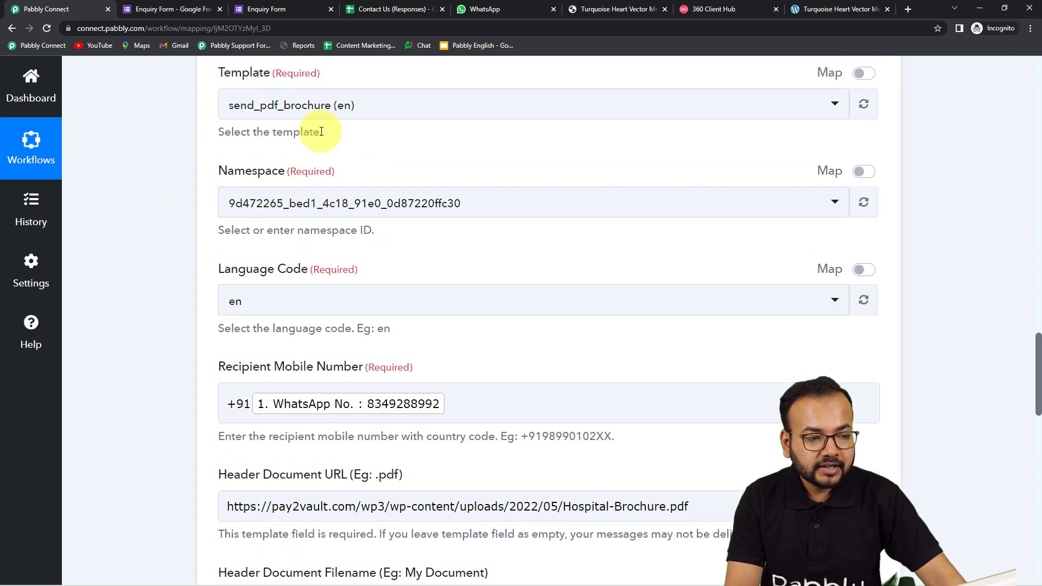
left_click(467, 11)
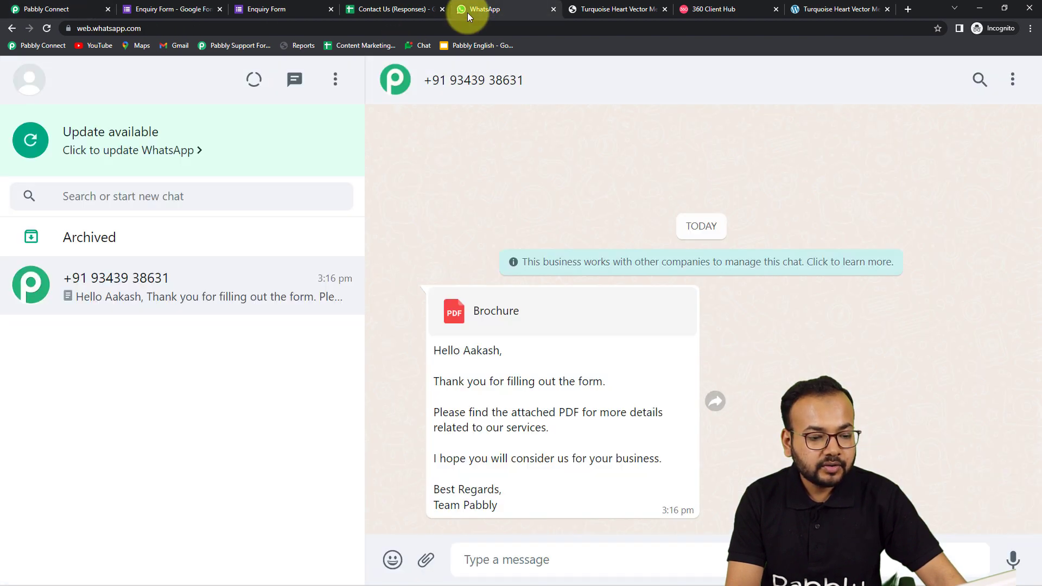
left_click(92, 11)
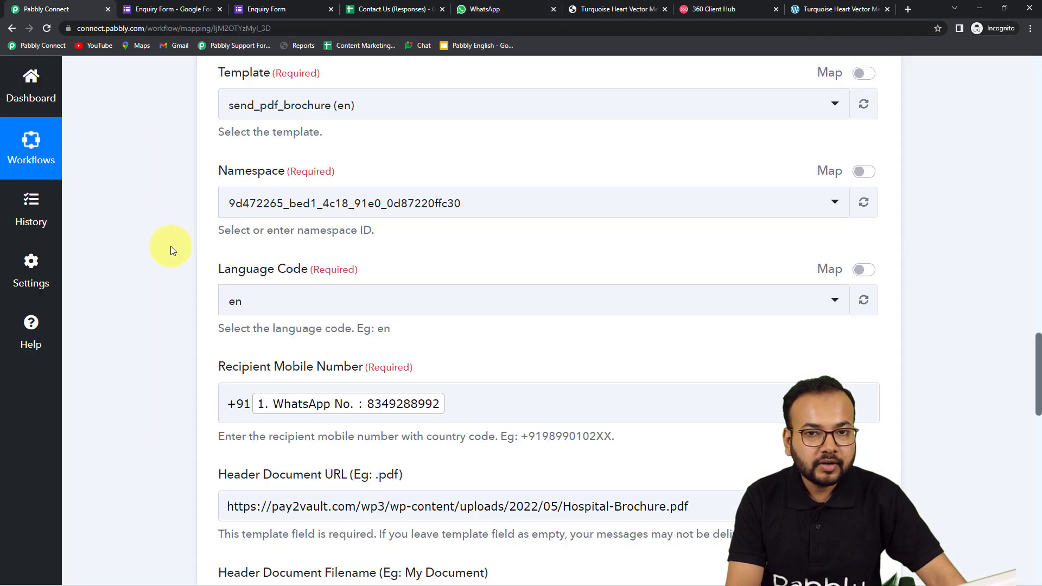